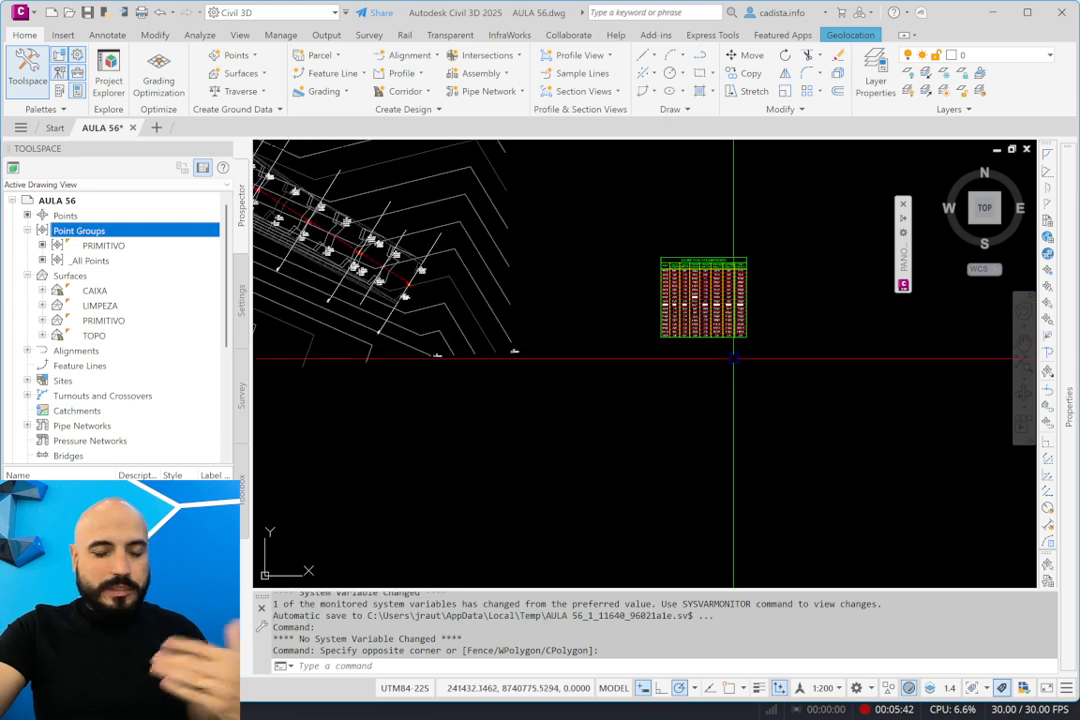
Select the last sample line at the southeast end of the road corridor.
middle_click_drag(722, 377, 702, 482)
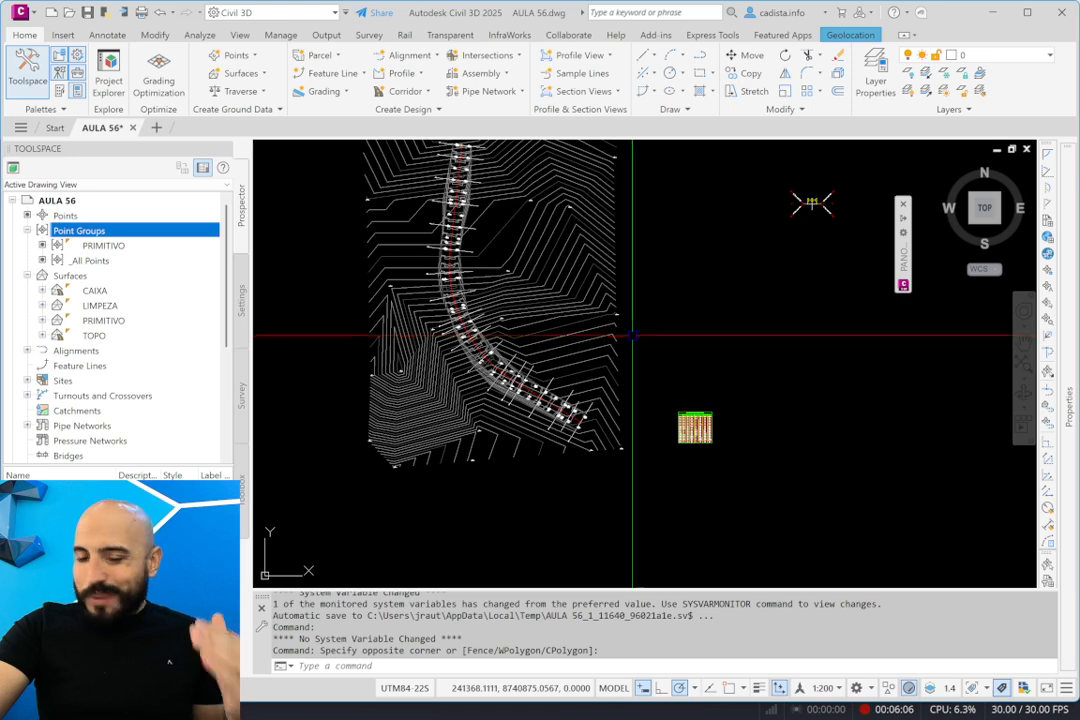
mouse_move(577, 312)
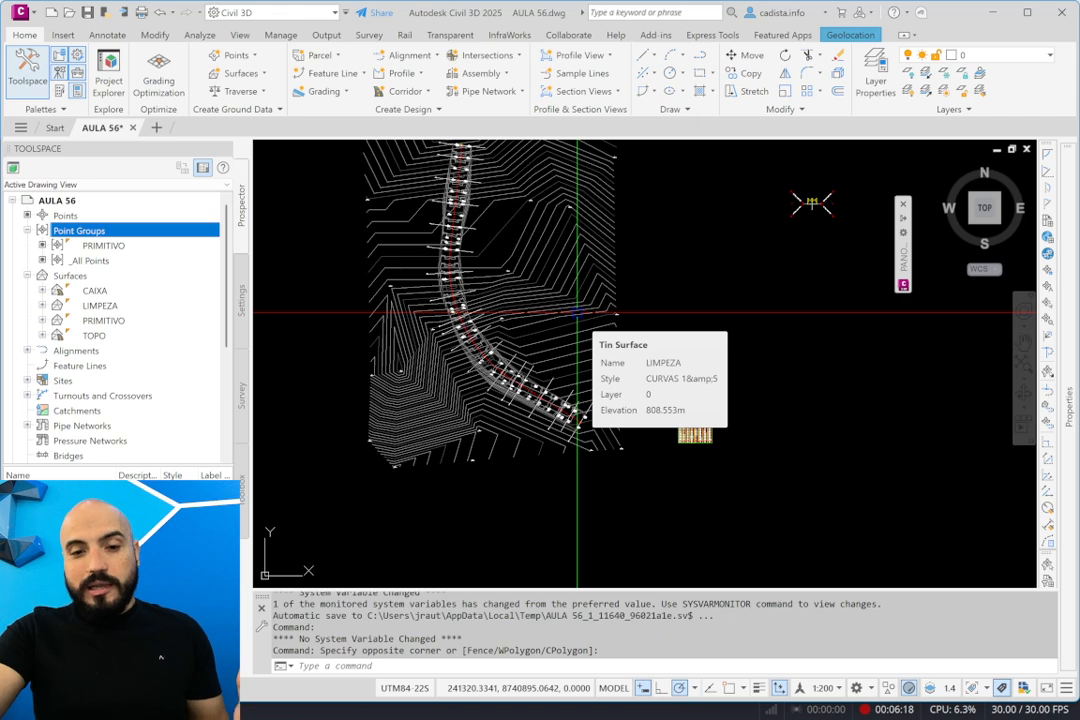
left_click(582, 396)
scroll(583, 400, "up", 4)
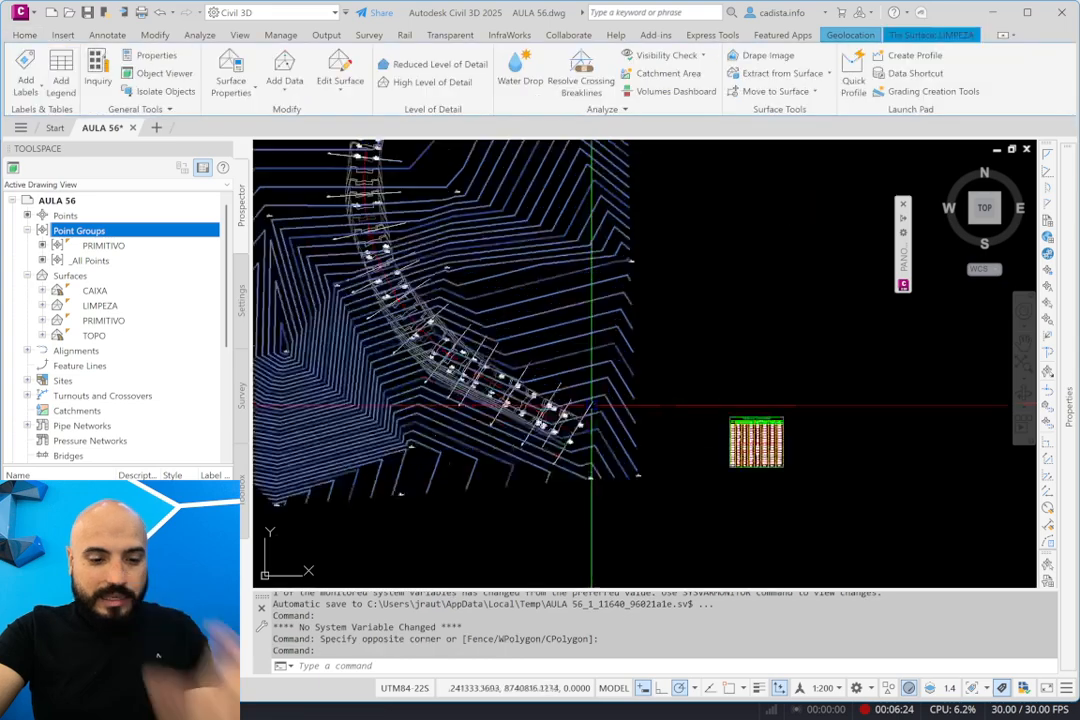
key("Escape")
key("Escape")
left_click(587, 408)
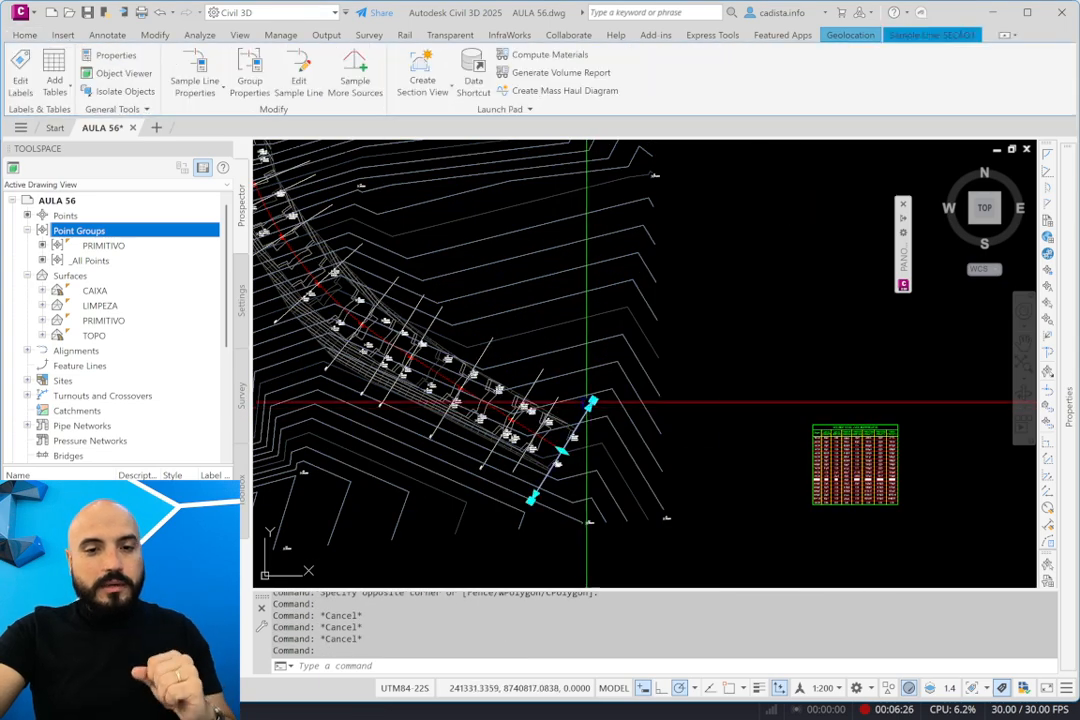
scroll(599, 398, "down", 3)
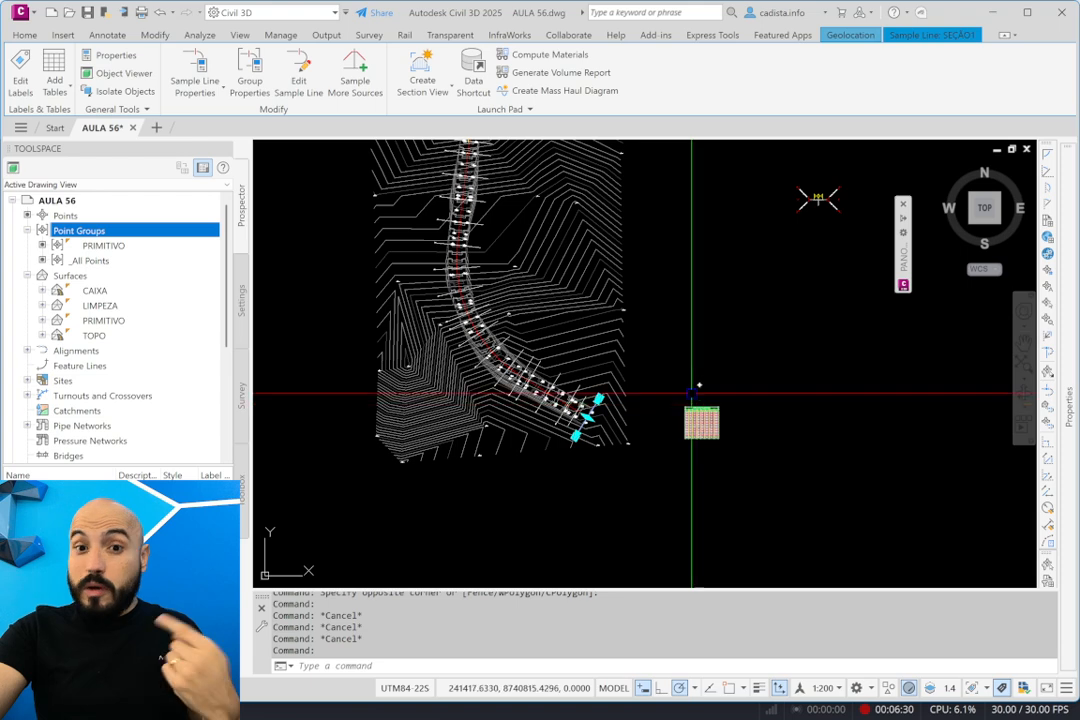
Open Compute Materials for alignment RUA 06 and group SEÇÕES DA RUA 06, and expand the VOLUME PROJETO material list.
left_click(580, 58)
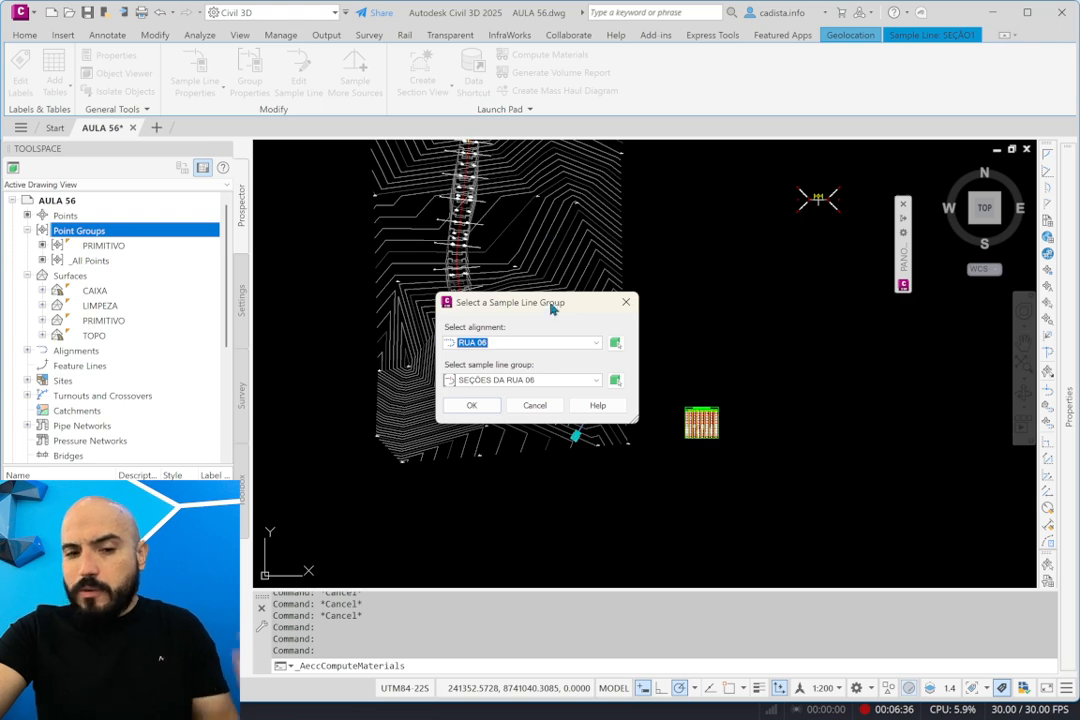
left_click(471, 406)
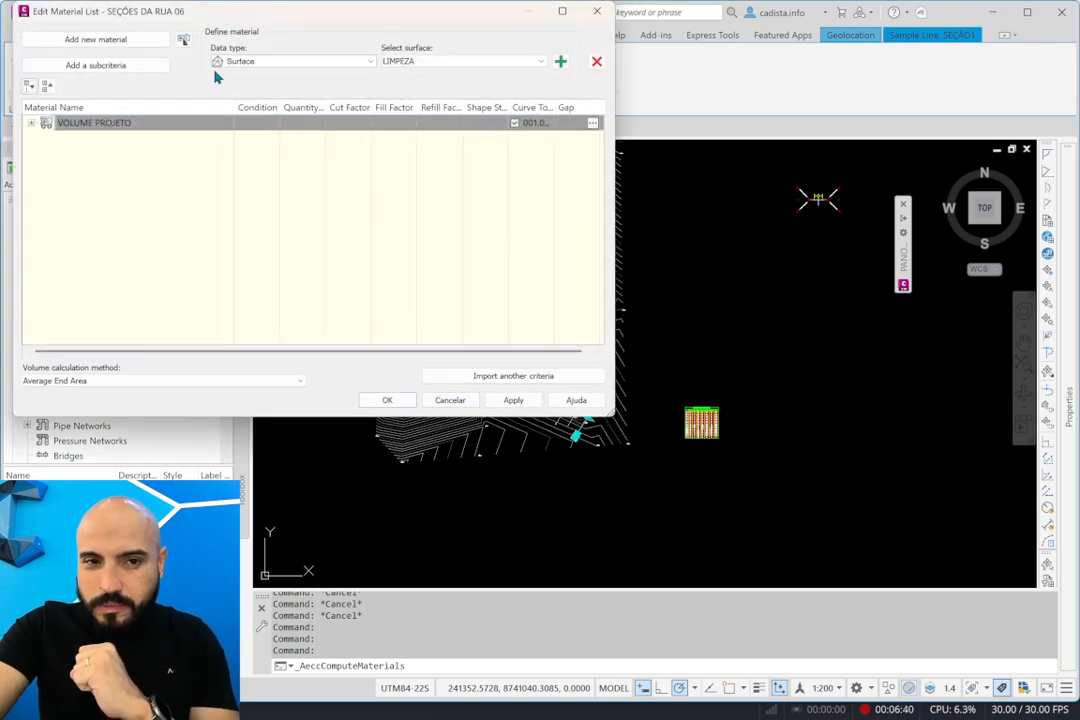
left_click(33, 123)
left_click_drag(163, 19, 440, 112)
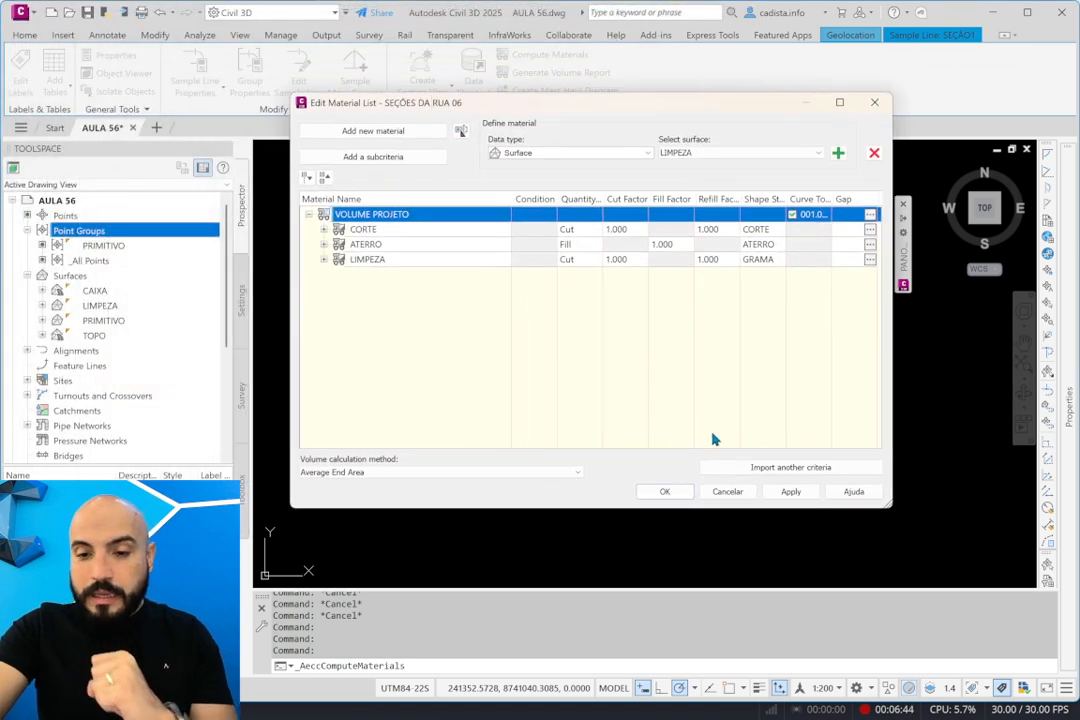
Review the quantity takeoff criteria available for import, including 1.MEDICAO and MEDIÇÃO FINAL, and cancel the material list edit.
left_click(757, 469)
left_click(546, 347)
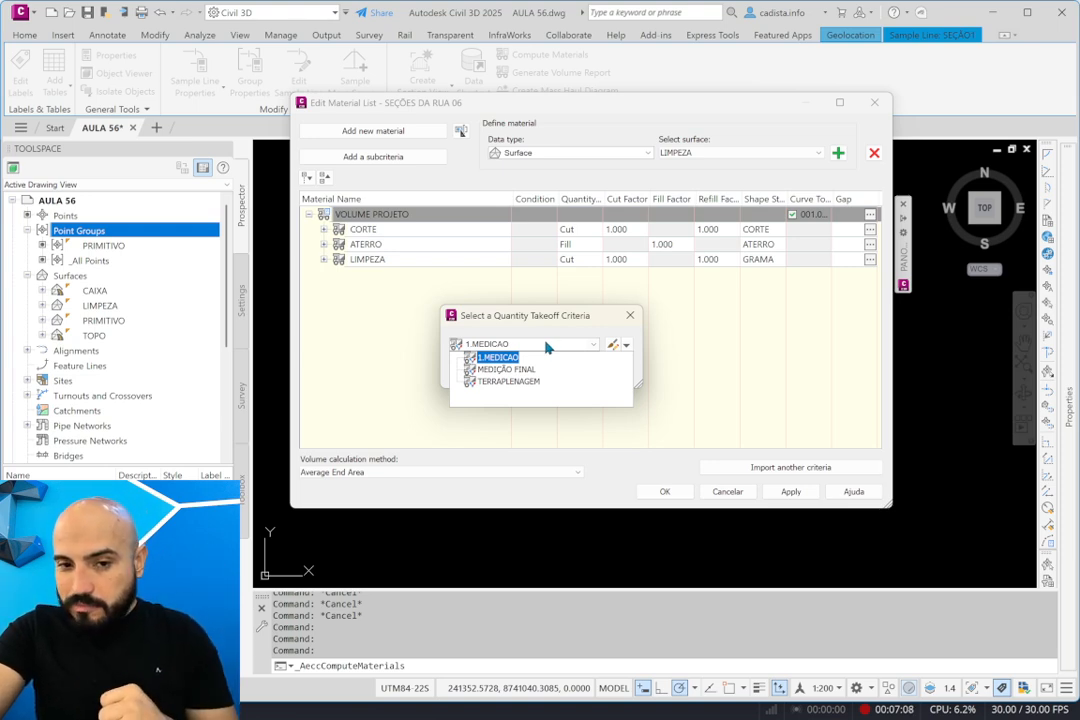
left_click(506, 360)
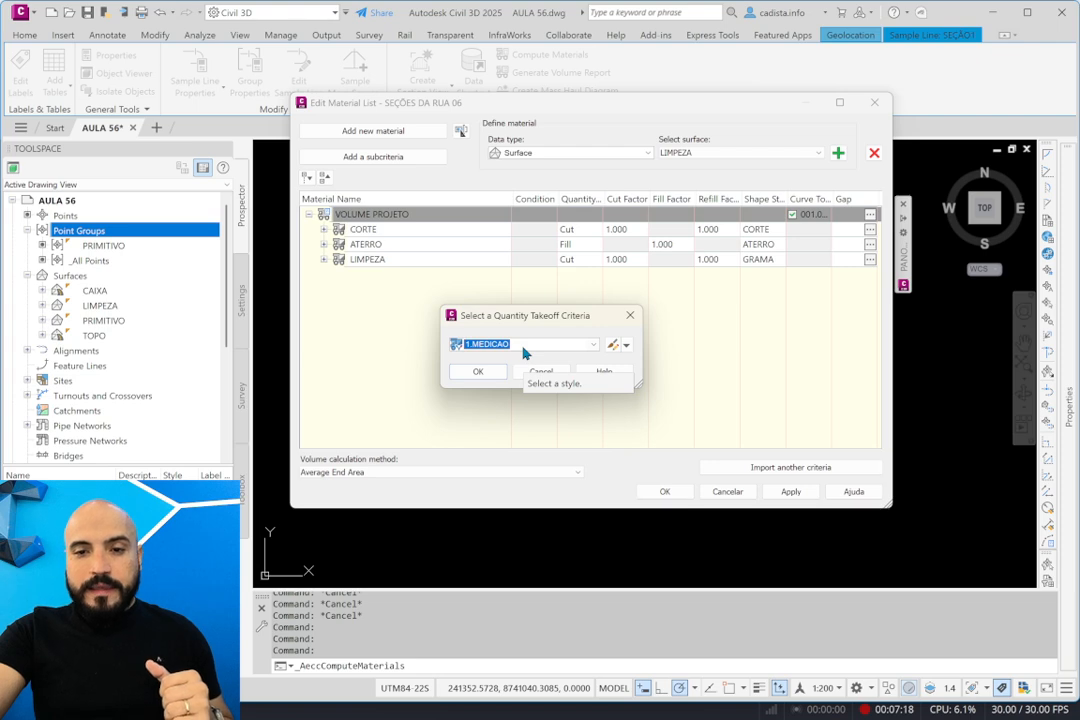
left_click(481, 346)
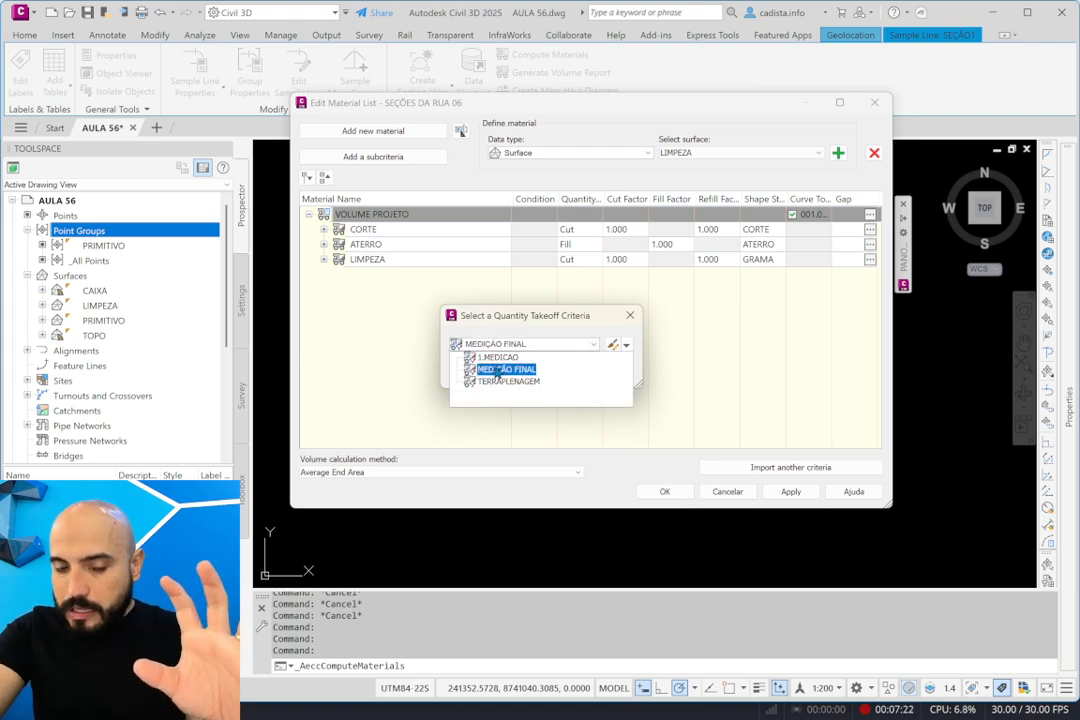
left_click(496, 357)
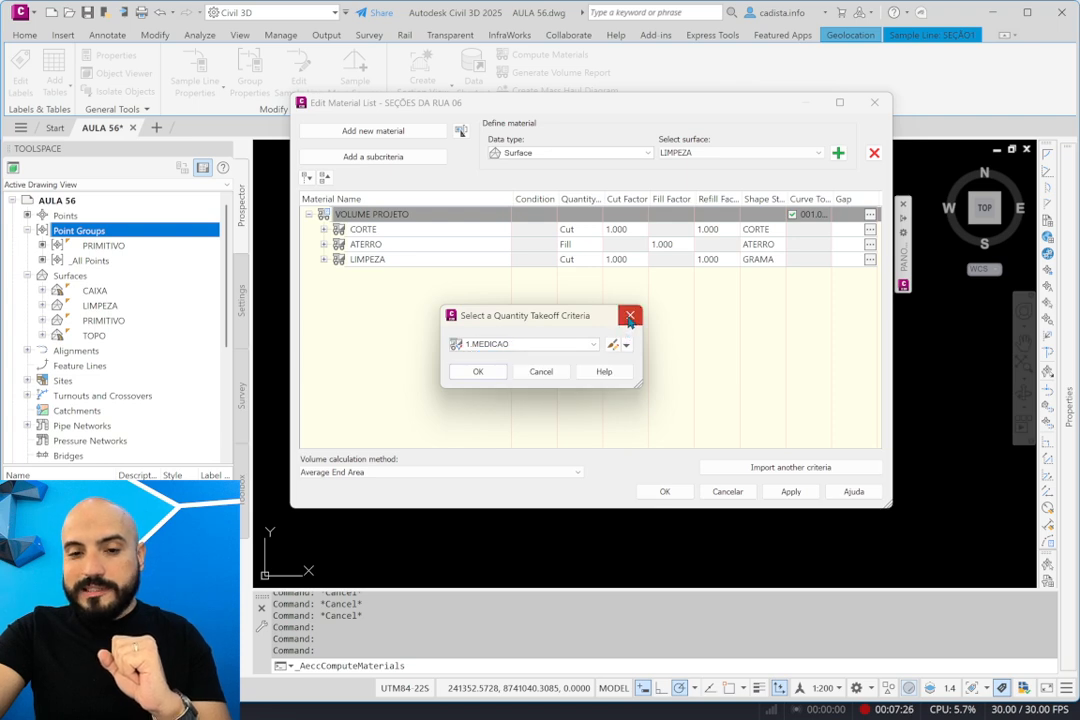
left_click(630, 317)
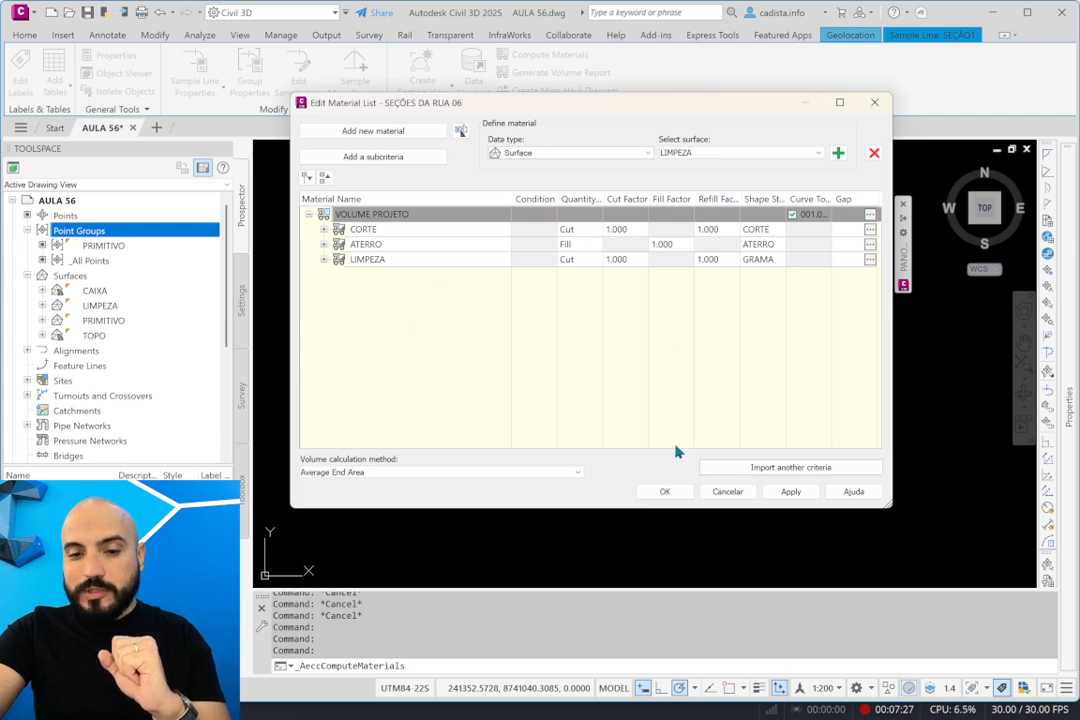
left_click(727, 492)
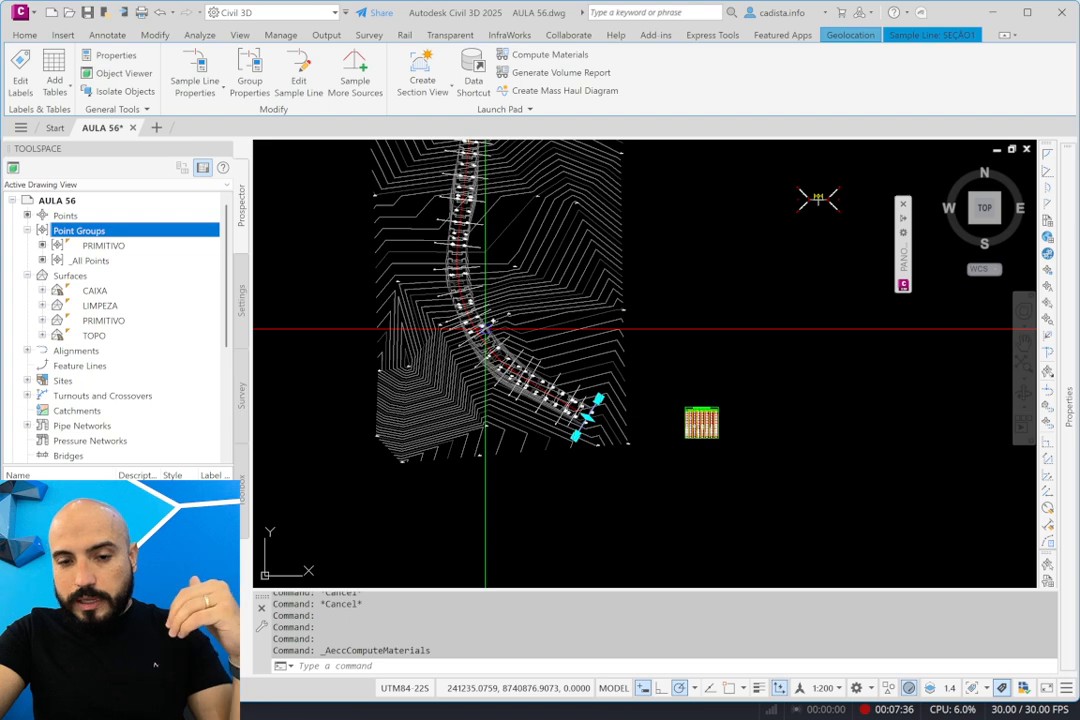
key("Escape")
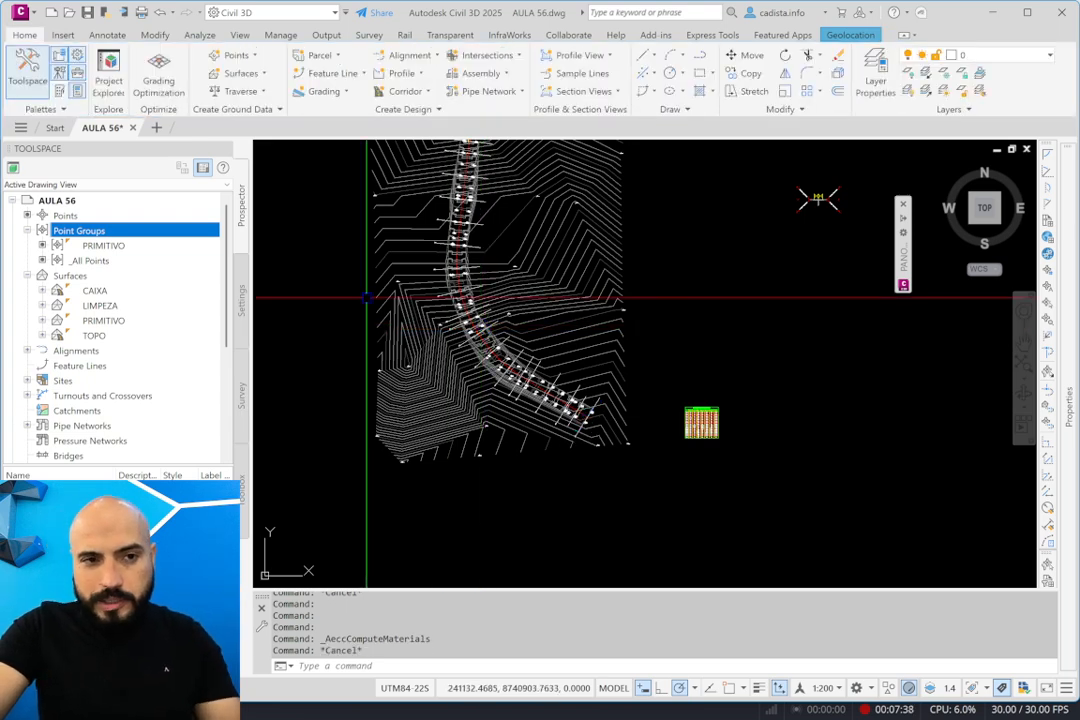
Create a new TIN surface named AGOSTO with the CURVAS 1&5 style.
left_click(62, 35)
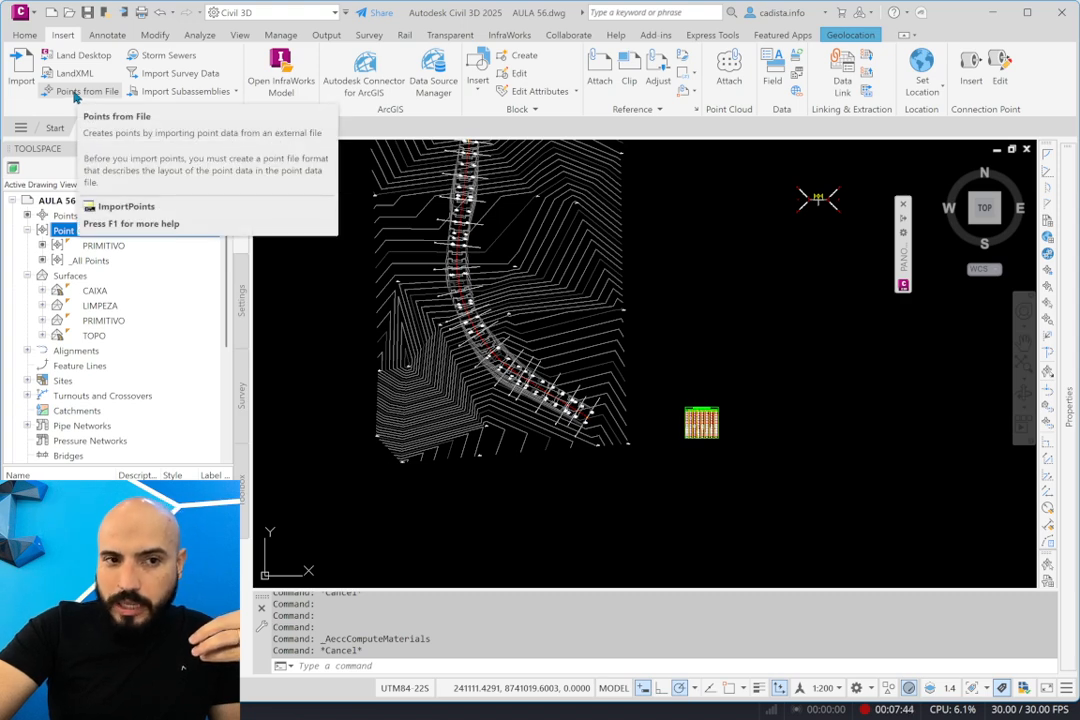
right_click(80, 277)
left_click(115, 287)
left_click(324, 238)
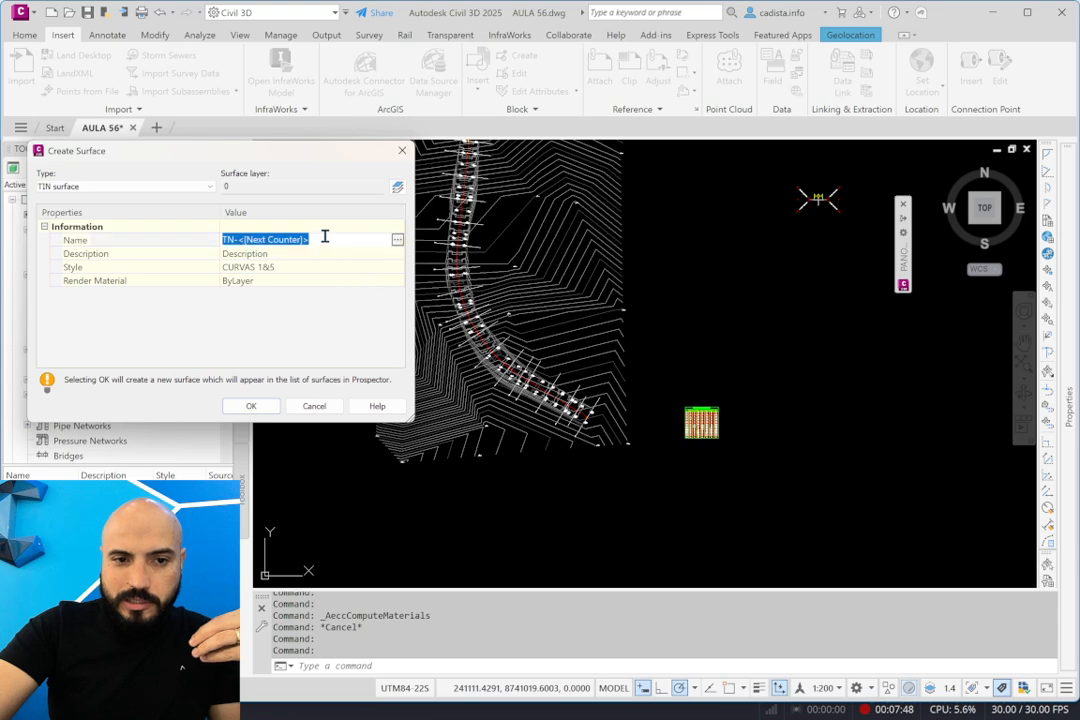
type("AGOSTO")
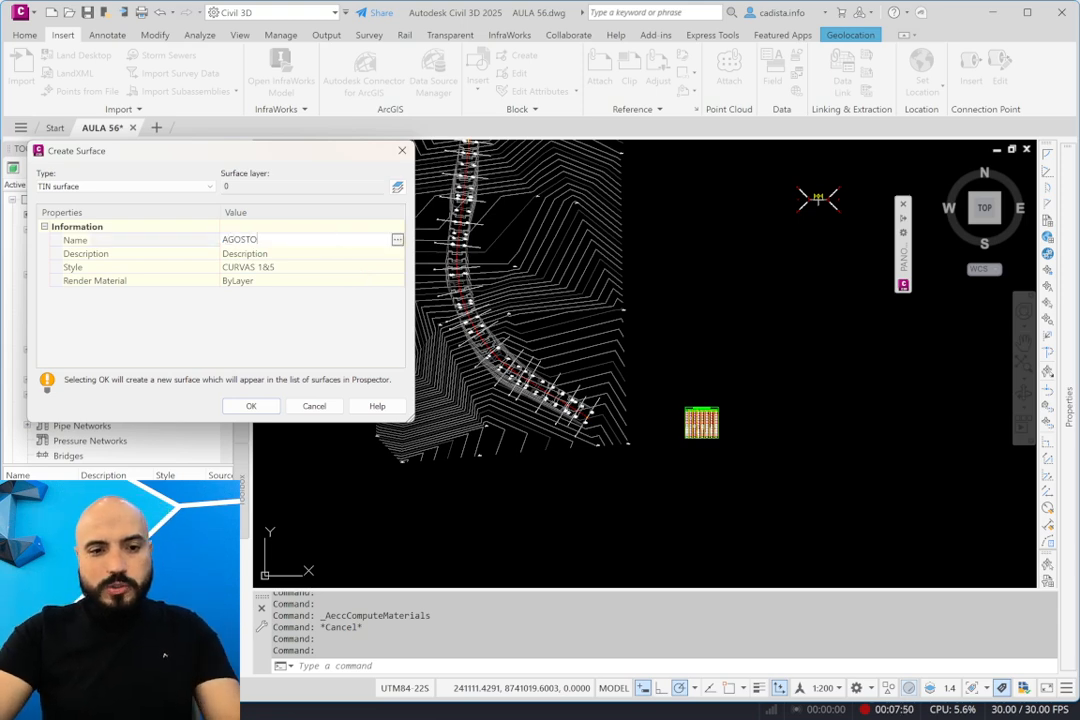
key("Return")
key("Return")
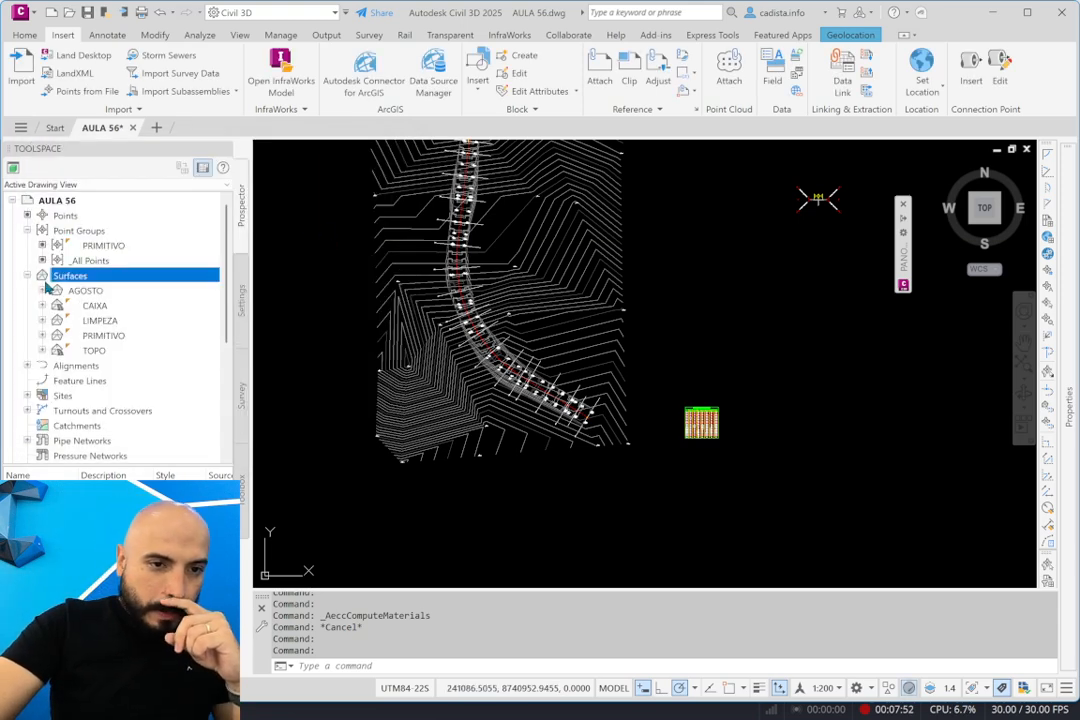
Add the point file MEDICAO_AGO.txt to the AGOSTO surface definition using the PENZD (comma delimited) format.
left_click(42, 290)
left_click(57, 335)
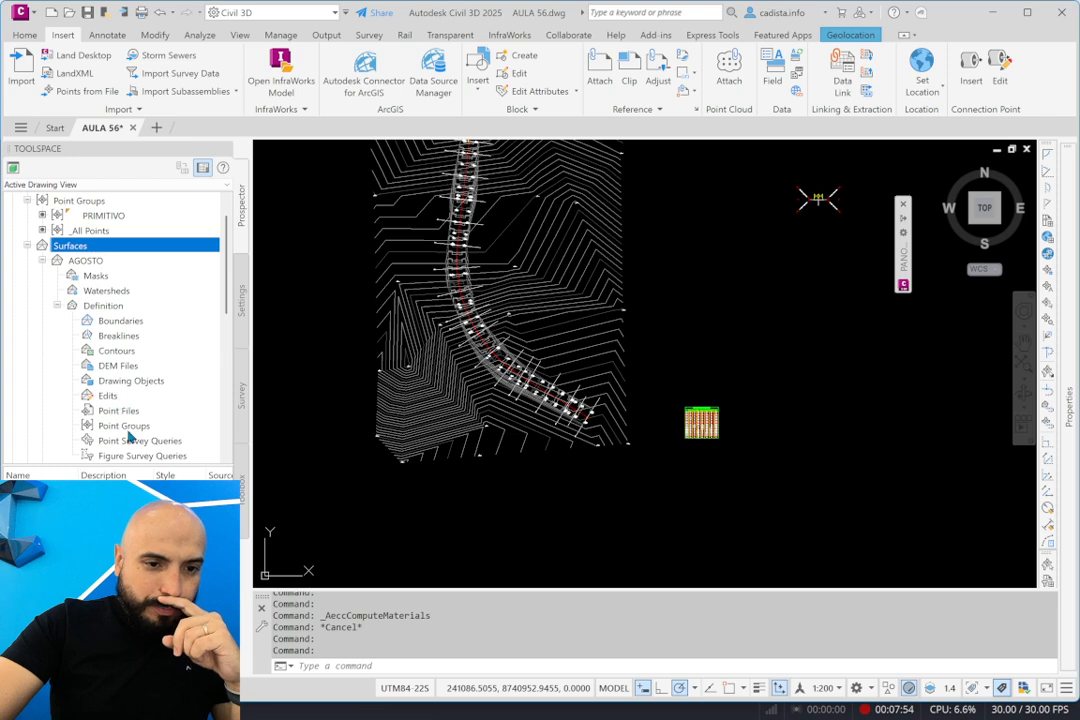
right_click(146, 410)
left_click(166, 418)
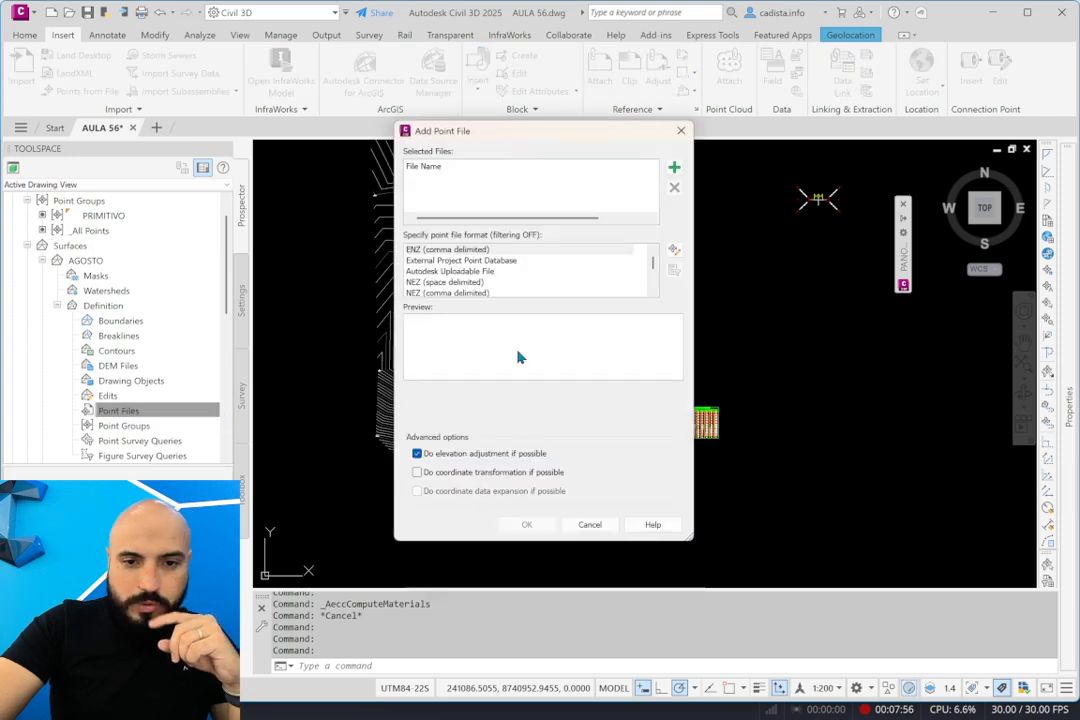
left_click(672, 162)
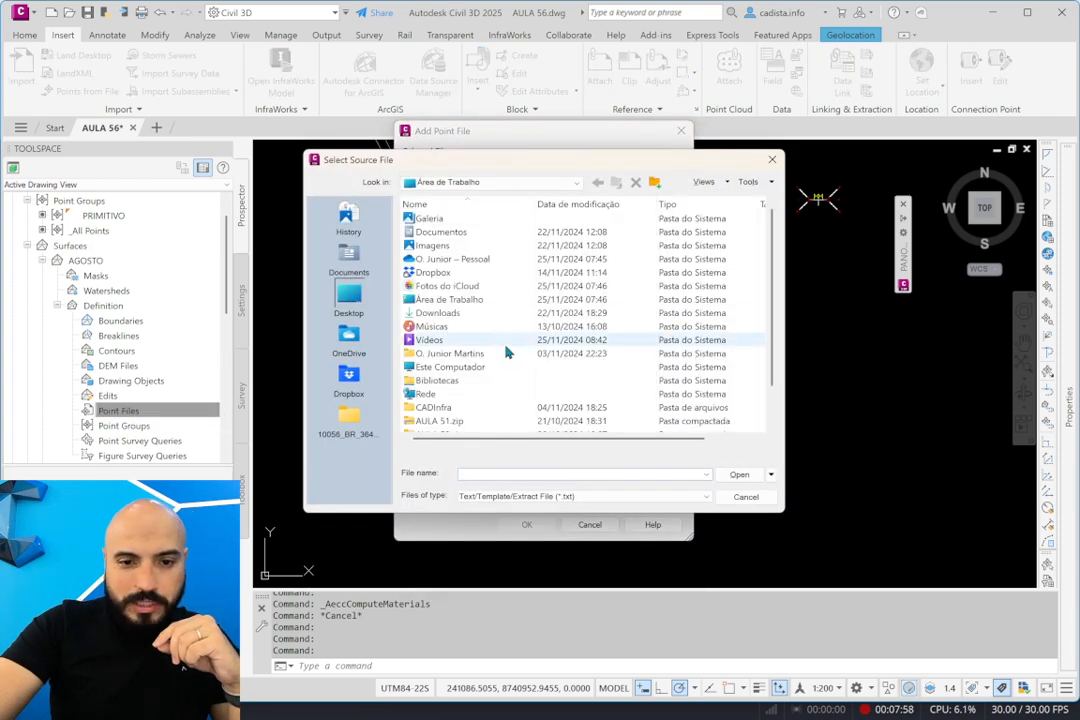
scroll(480, 330, "down", 2)
left_click(470, 407)
double_click(480, 411)
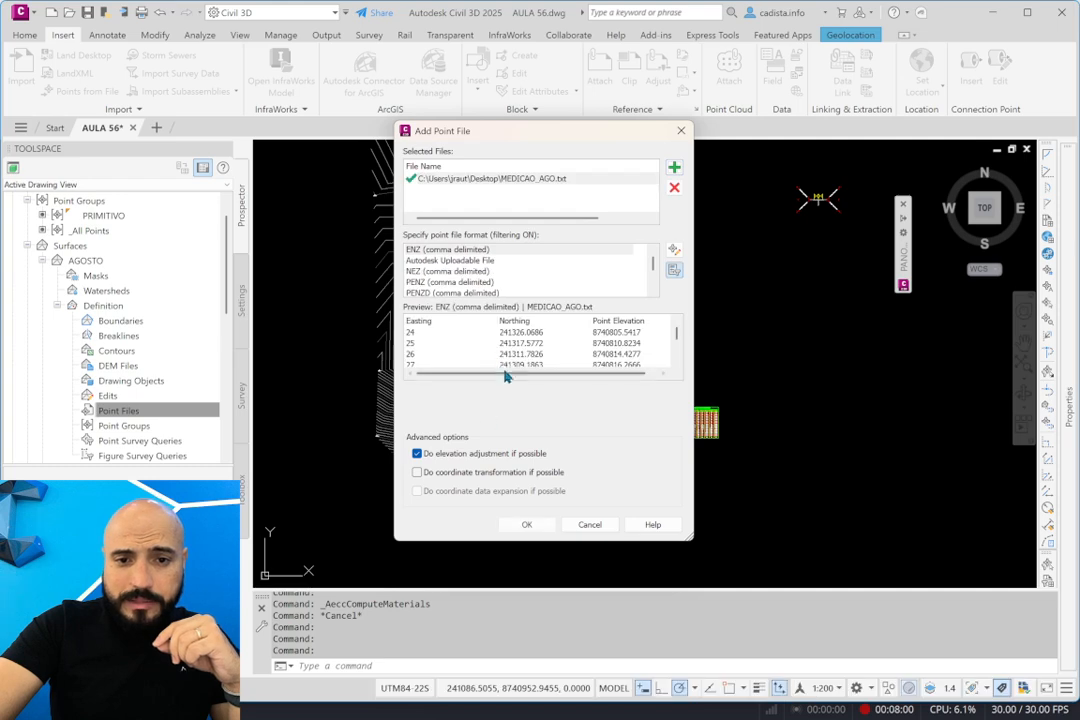
left_click(461, 293)
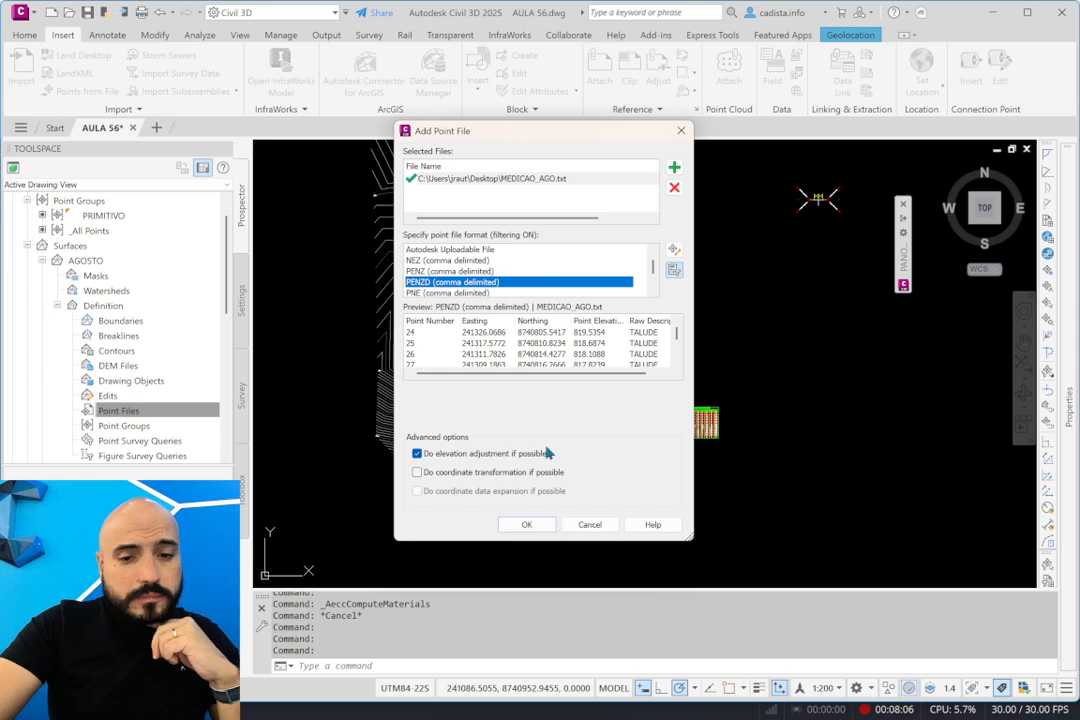
left_click(526, 524)
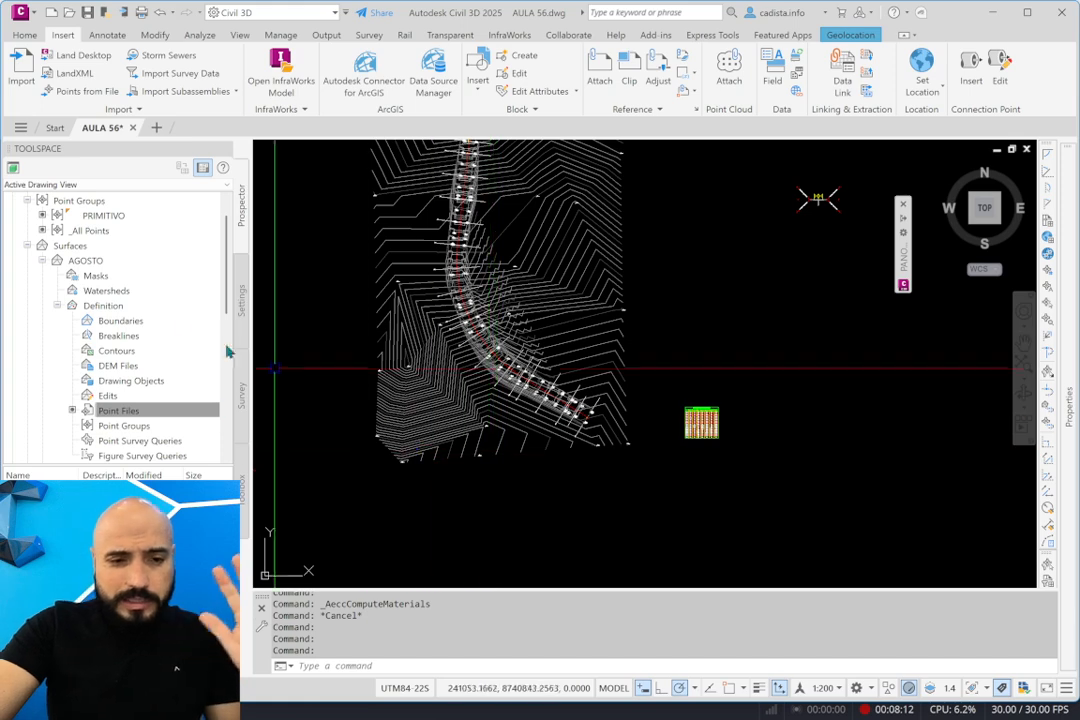
Check the definition operations in the AGOSTO surface's properties.
left_click(92, 261)
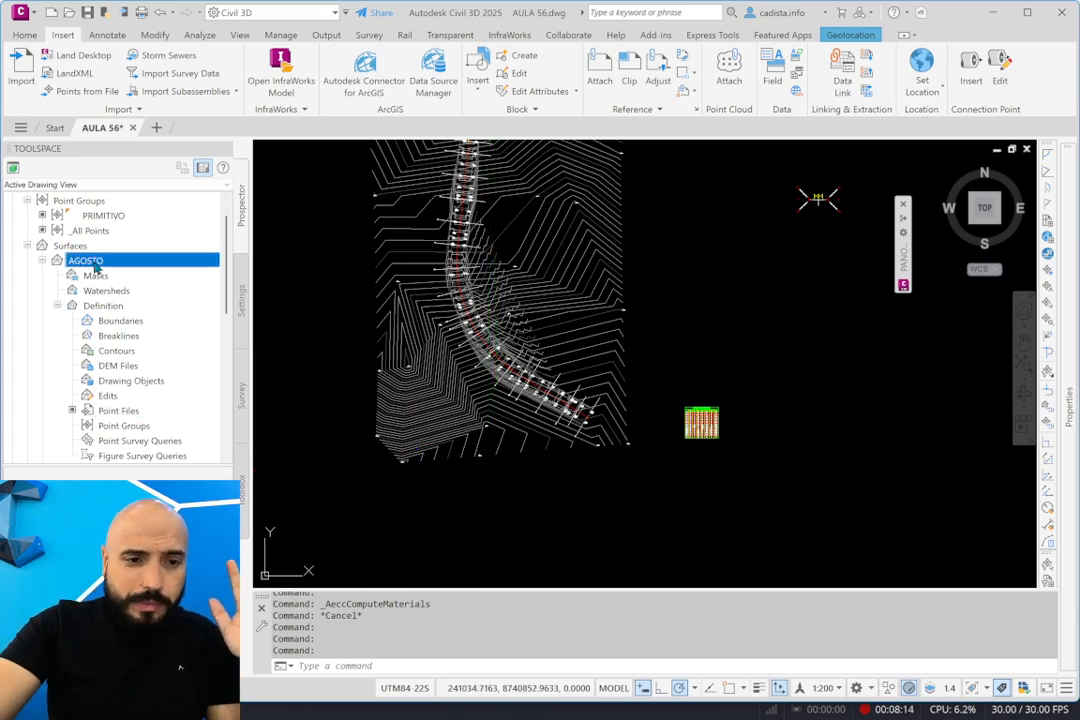
right_click(95, 263)
left_click(150, 268)
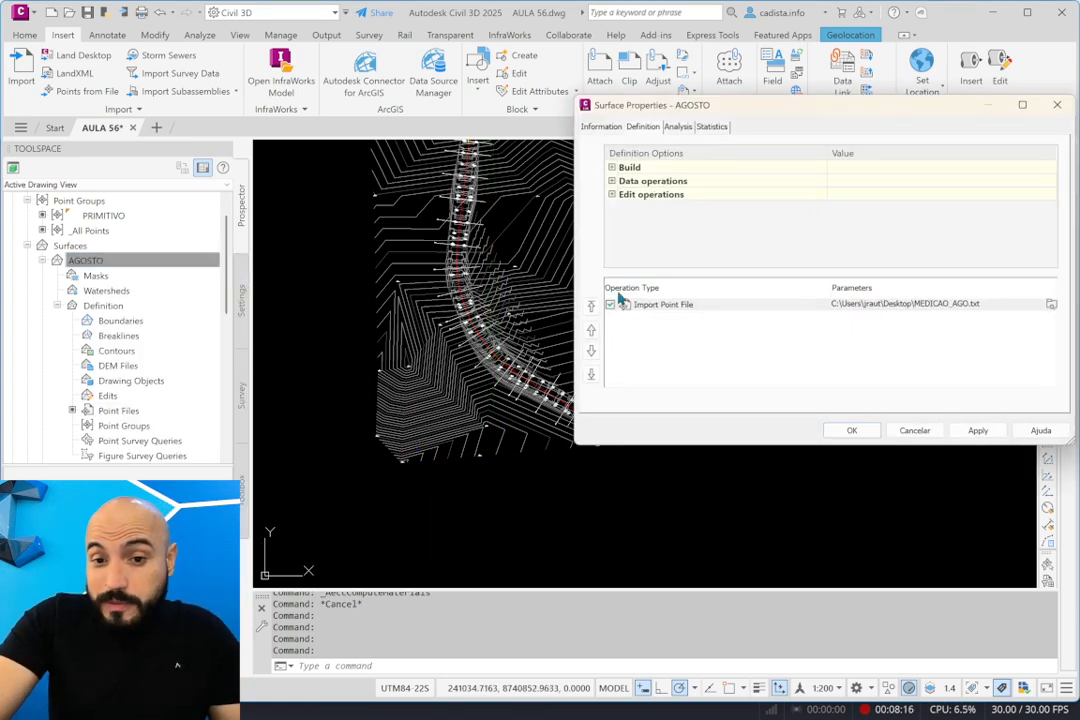
key("Escape")
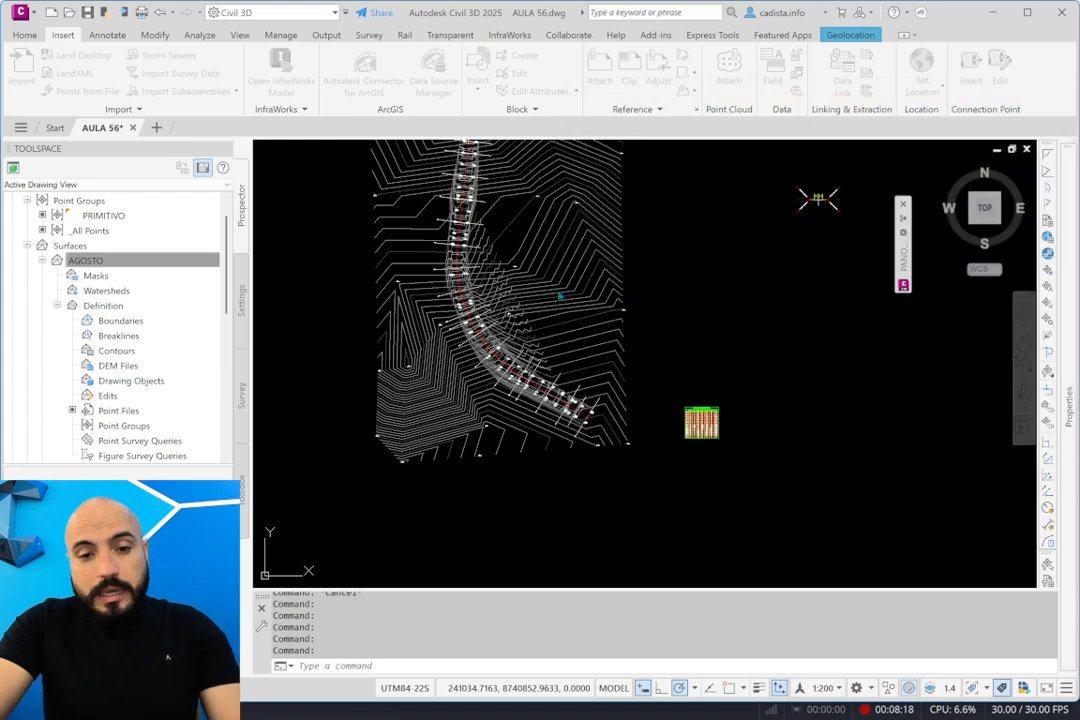
Set the LIMPEZA surface's style to _INVISÍVEL.
scroll(512, 305, "up", 3)
left_click(512, 305)
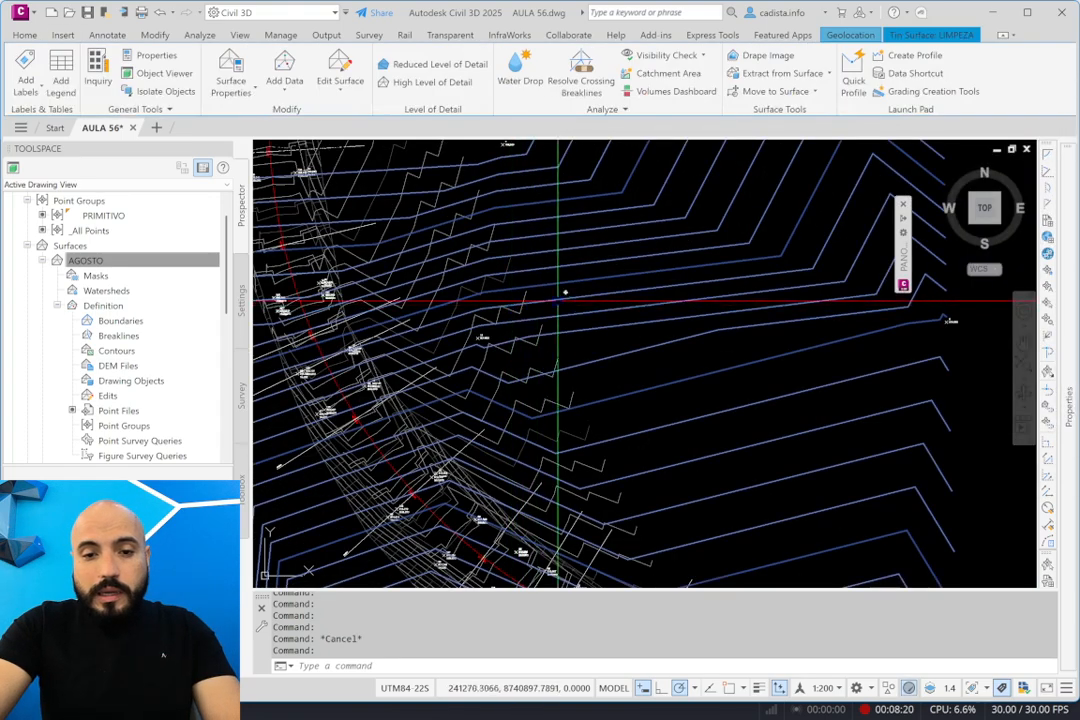
mouse_move(1068, 275)
left_click(940, 213)
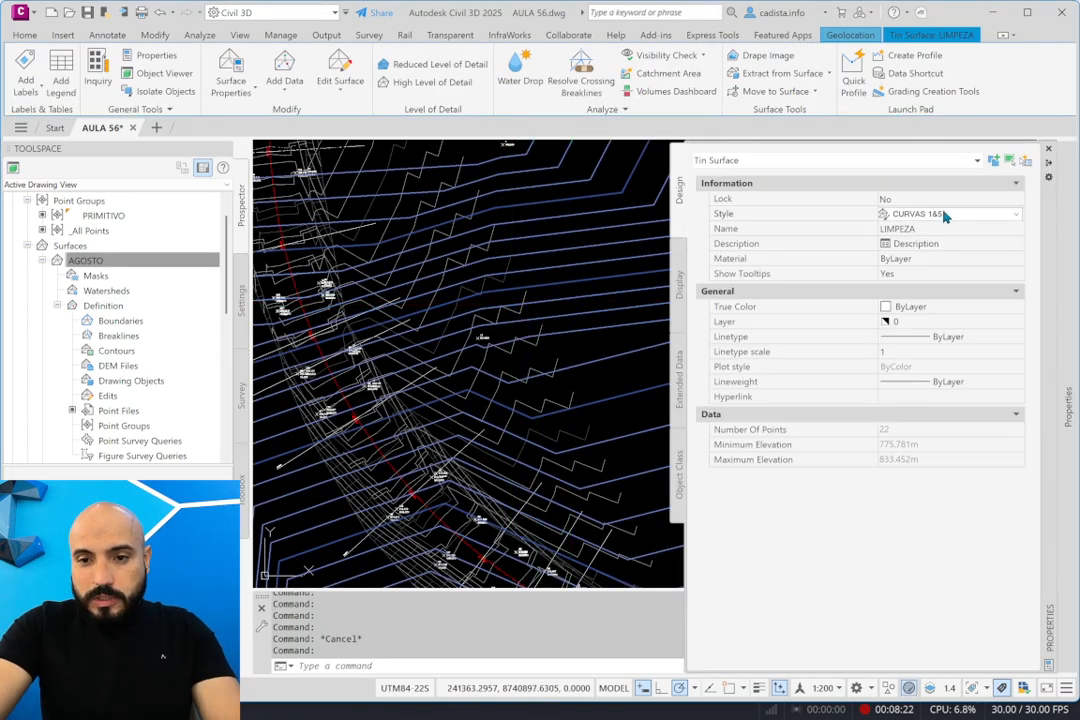
left_click(915, 231)
key("Escape")
Set the AGOSTO surface's style to TRIANGULAÇÃO.
left_click(545, 333)
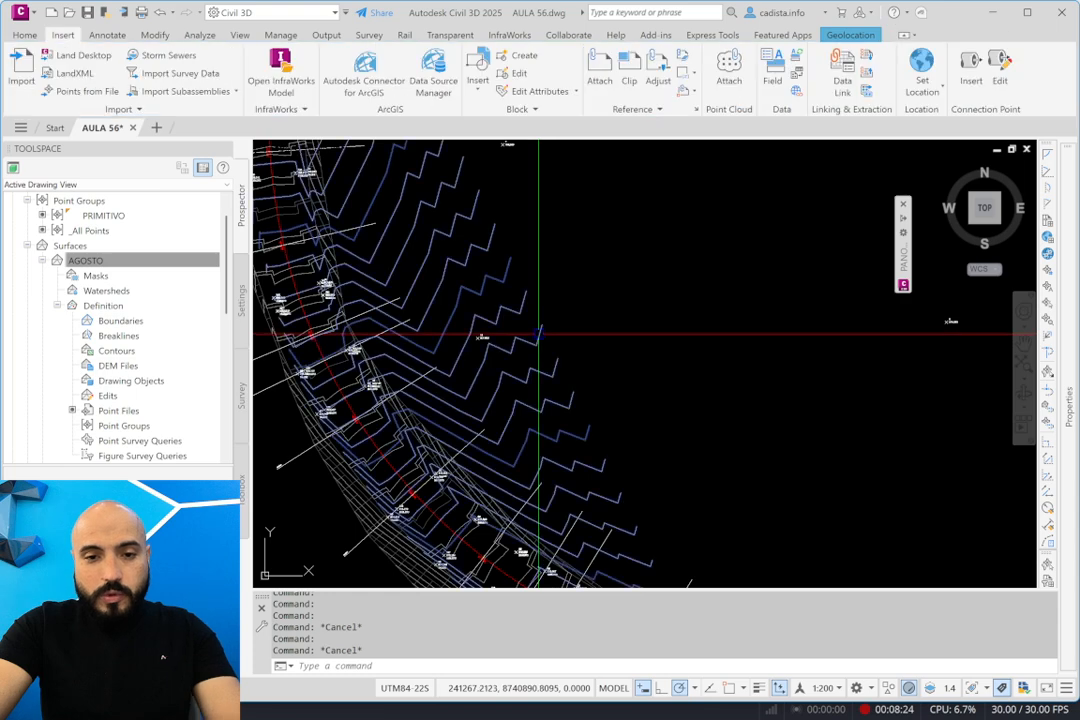
scroll(550, 349, "down", 3)
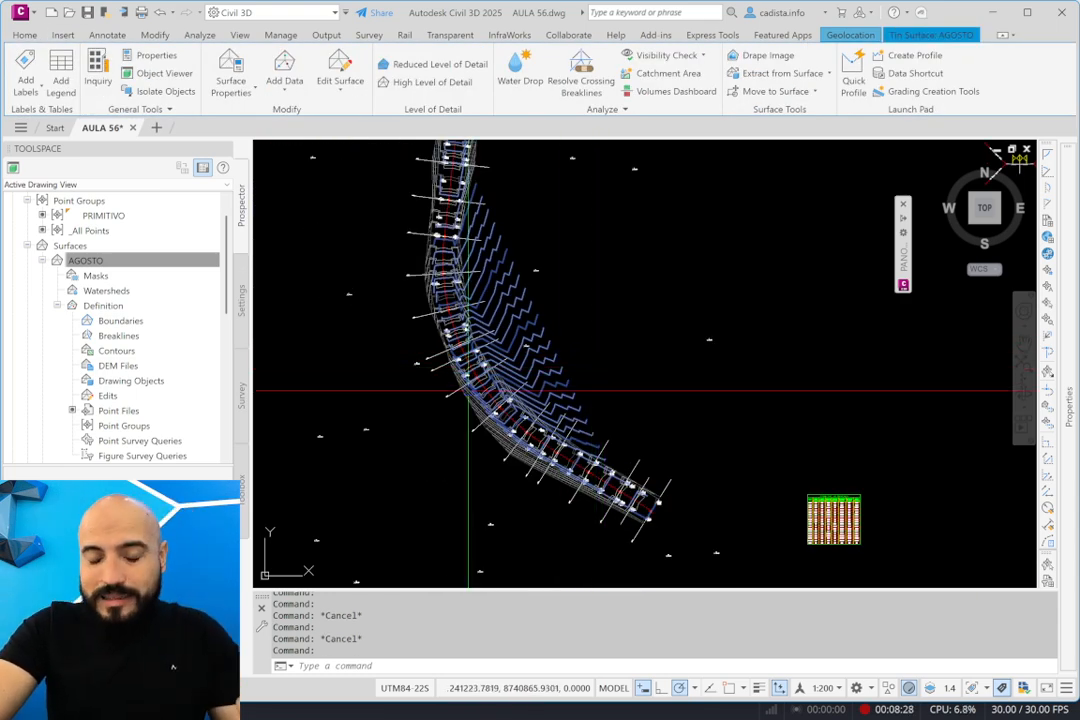
left_click(340, 85)
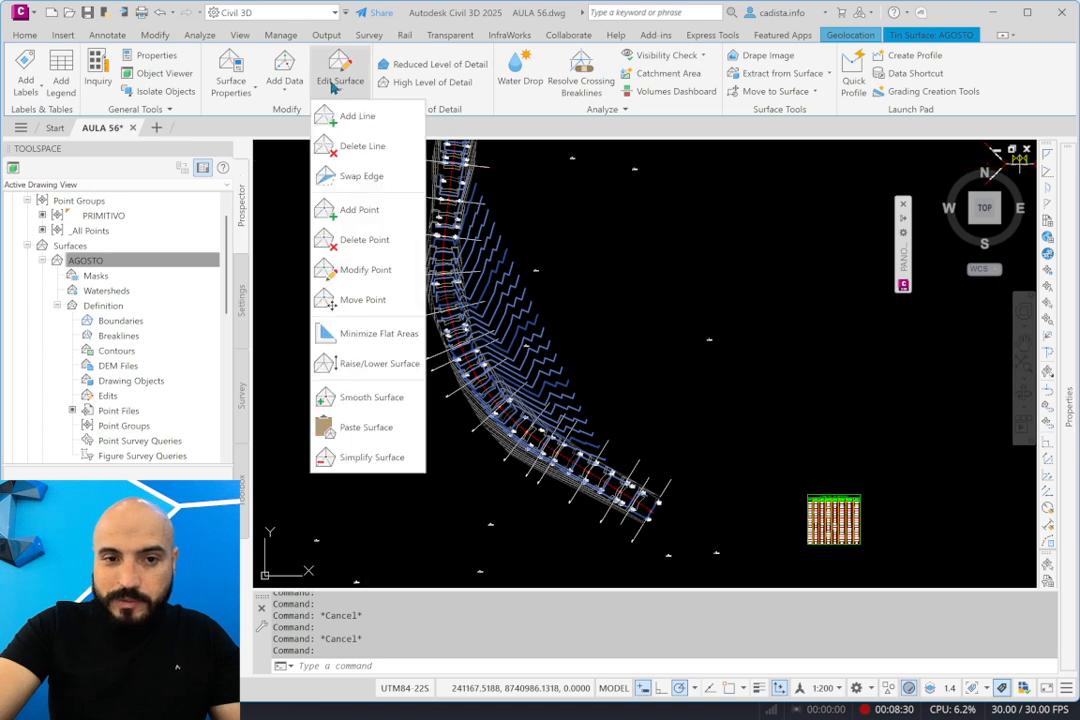
left_click(1073, 255)
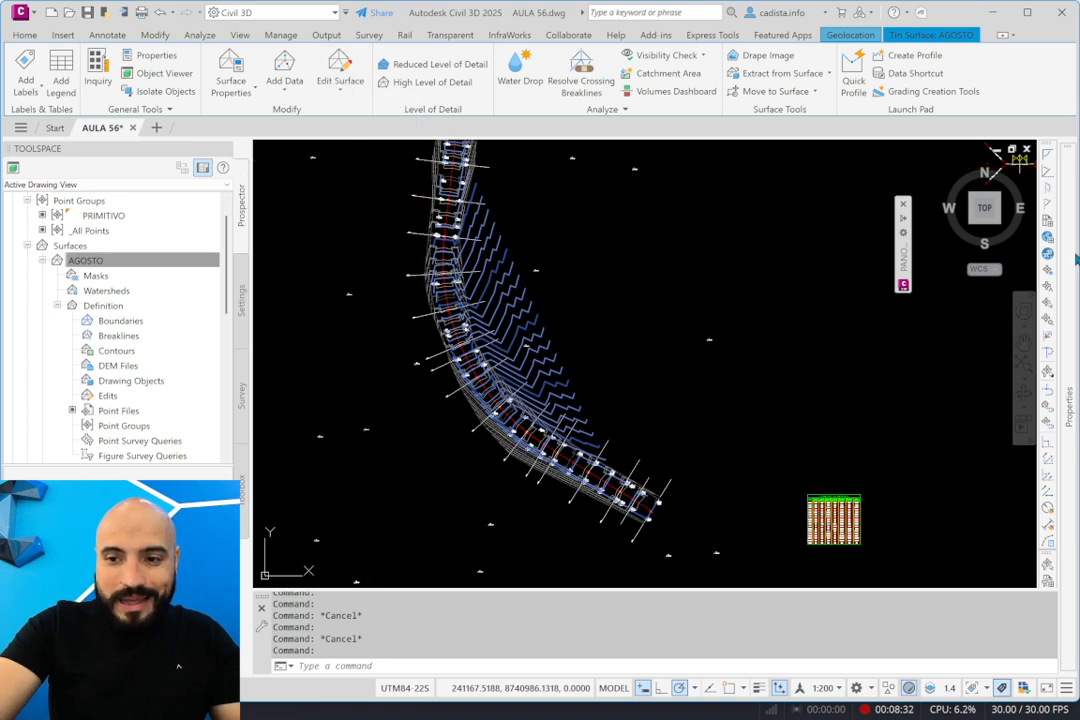
left_click(955, 214)
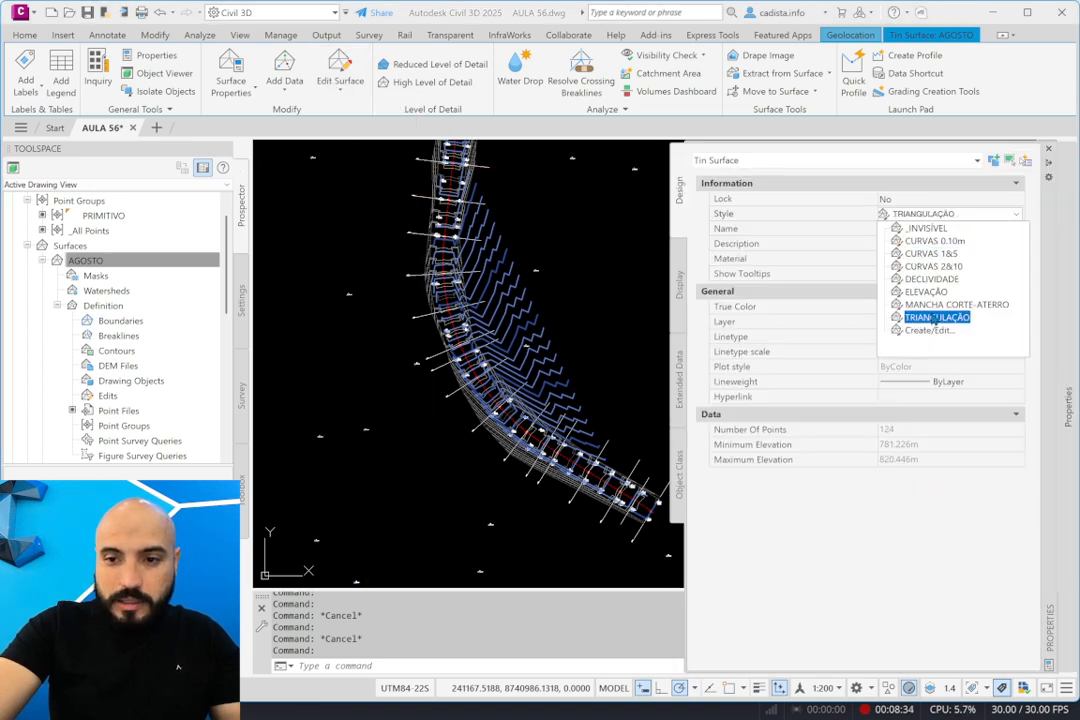
left_click(937, 317)
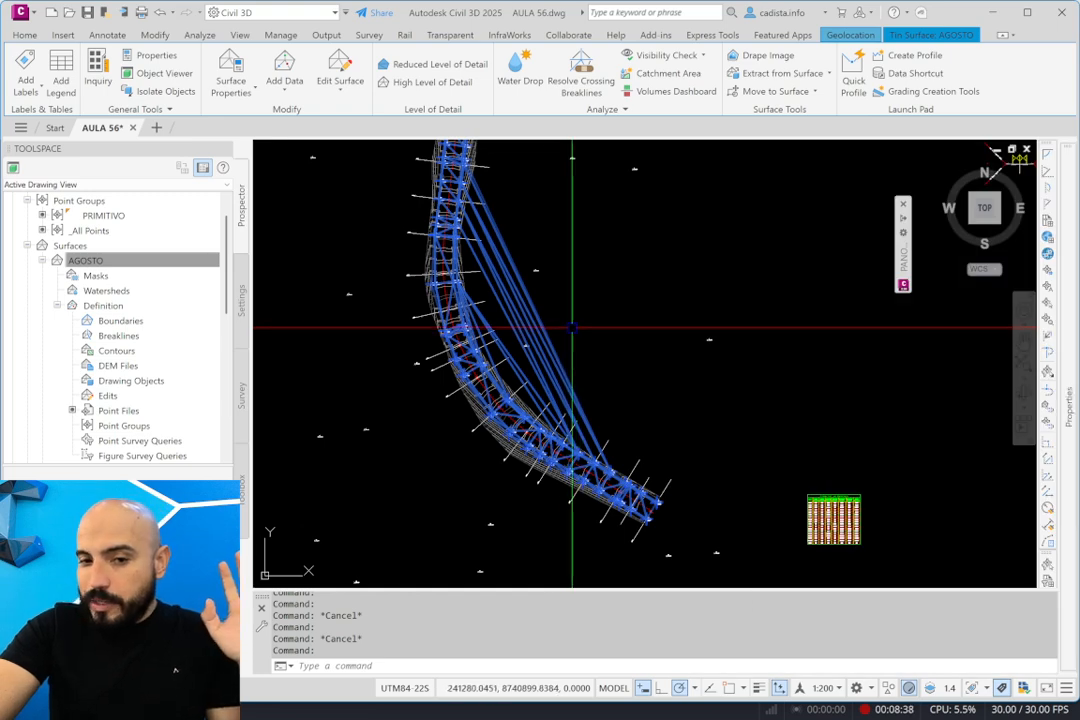
Try to measure a distance with DIST along the inner edge of the RUA 06 curve.
key("Return")
scroll(472, 365, "up", 3)
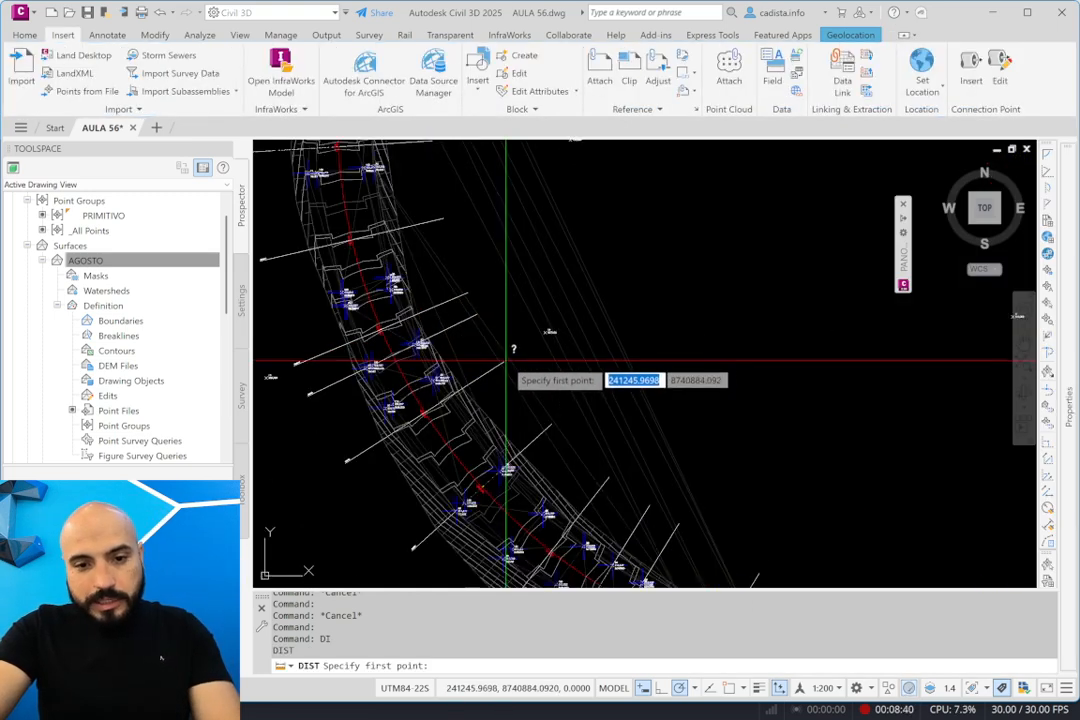
left_click(463, 390)
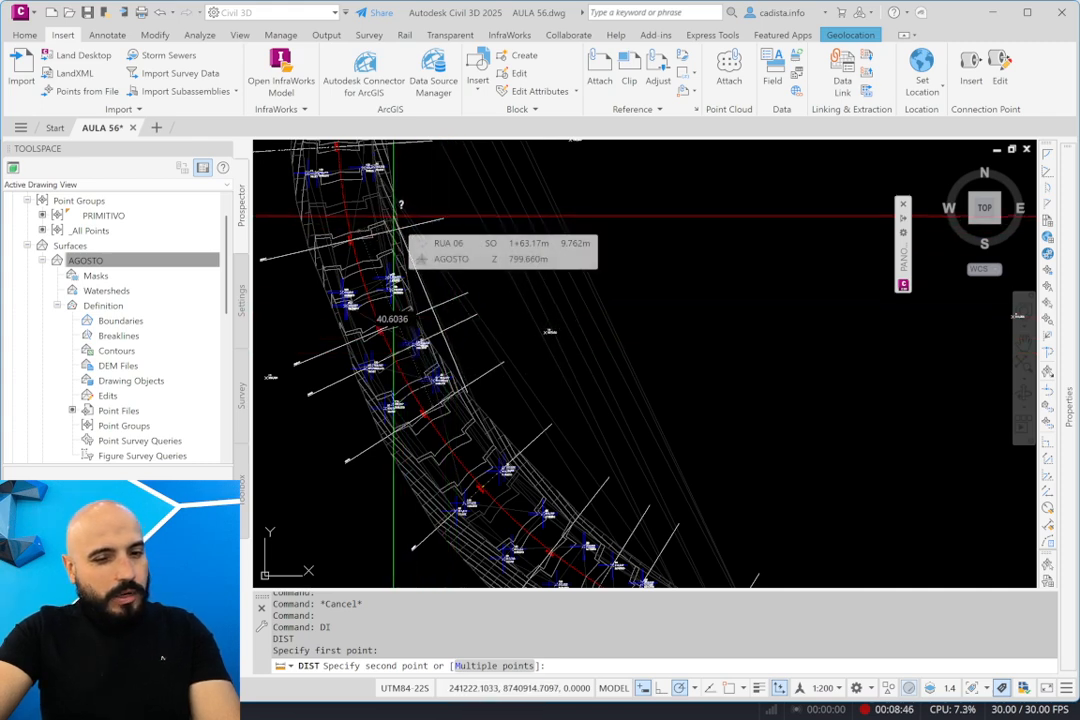
scroll(394, 215, "down", 3)
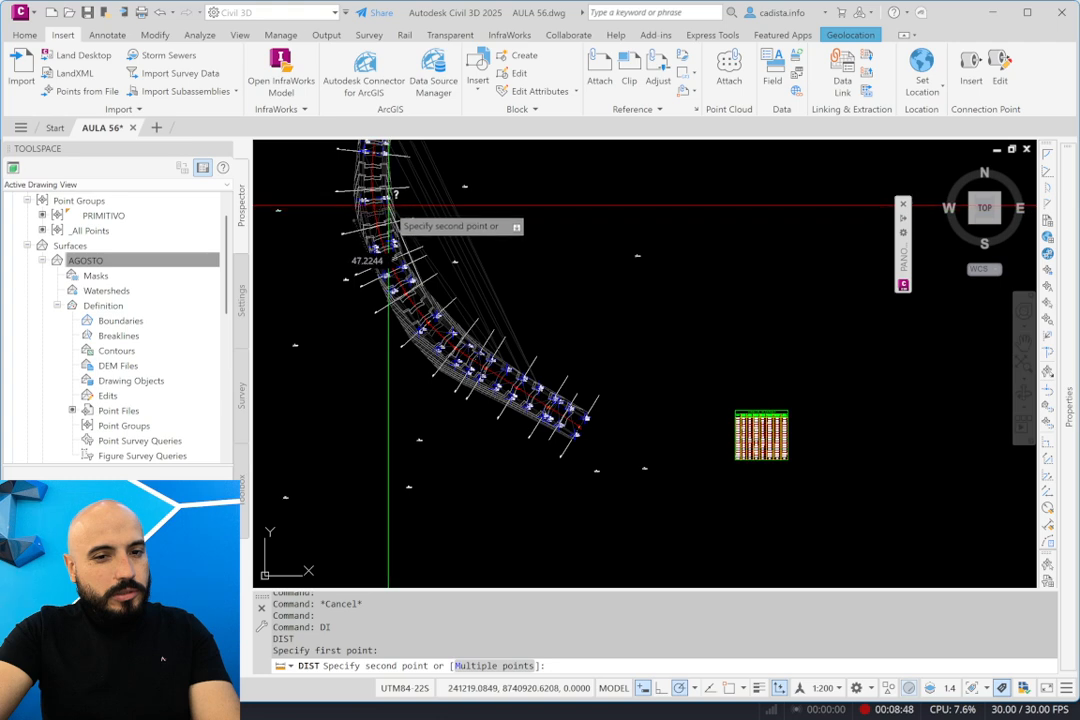
key("Escape")
key("Escape")
key("Escape")
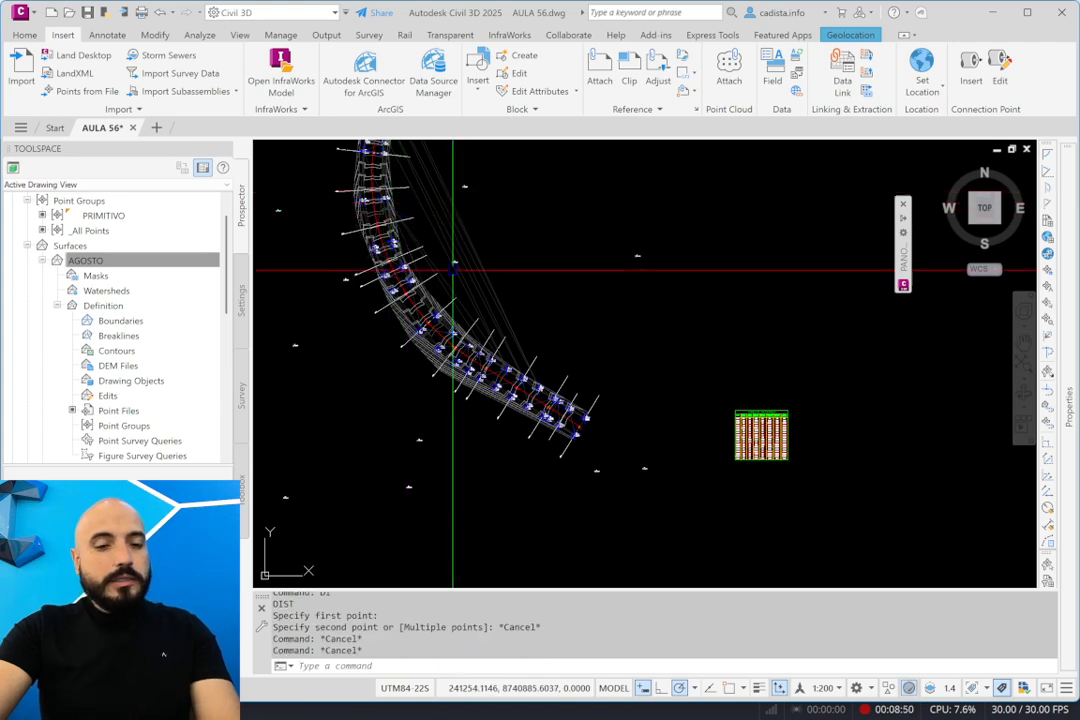
Enable the use of a maximum triangle length in the AGOSTO surface's build definition.
left_click(453, 267)
right_click(456, 264)
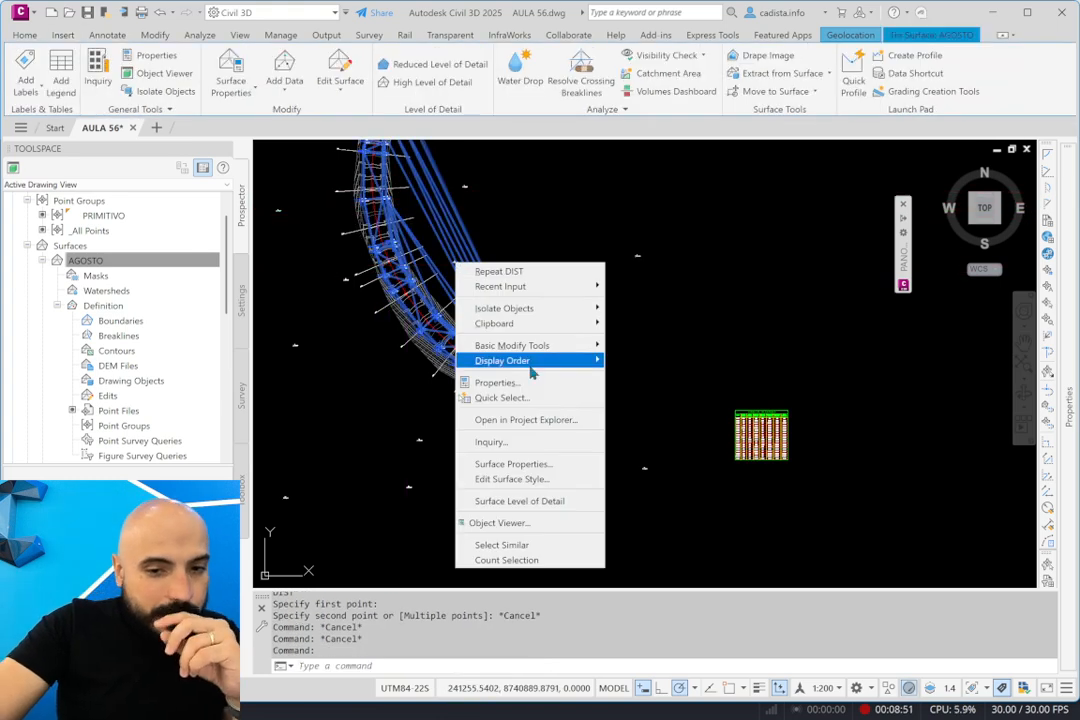
left_click(553, 462)
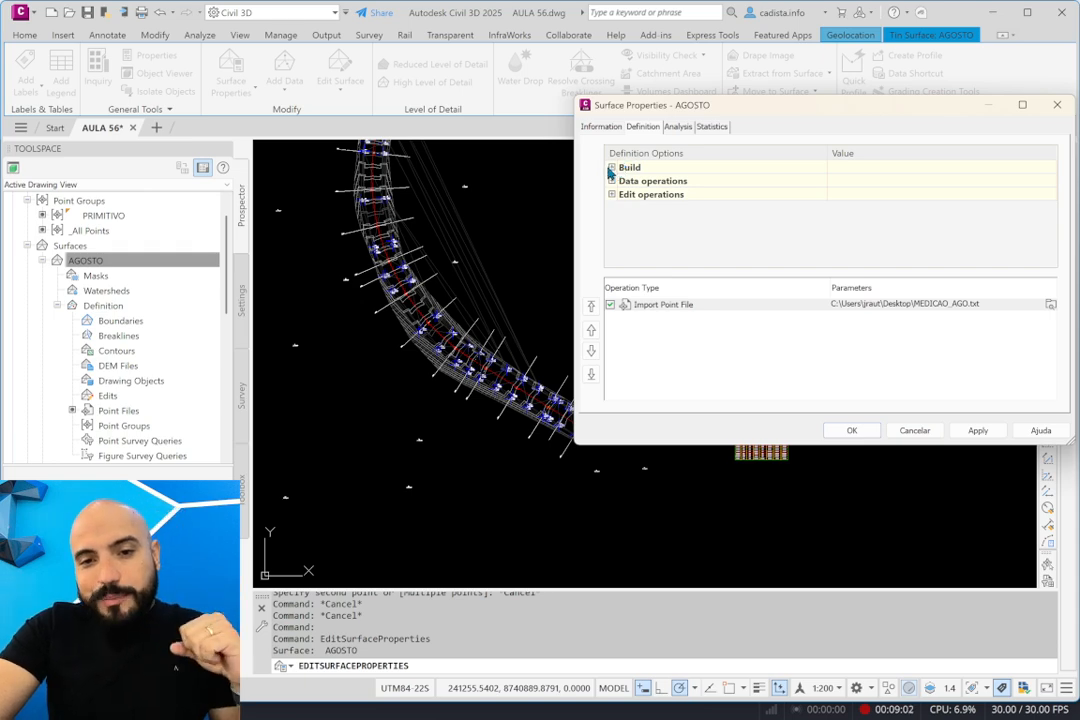
left_click(612, 168)
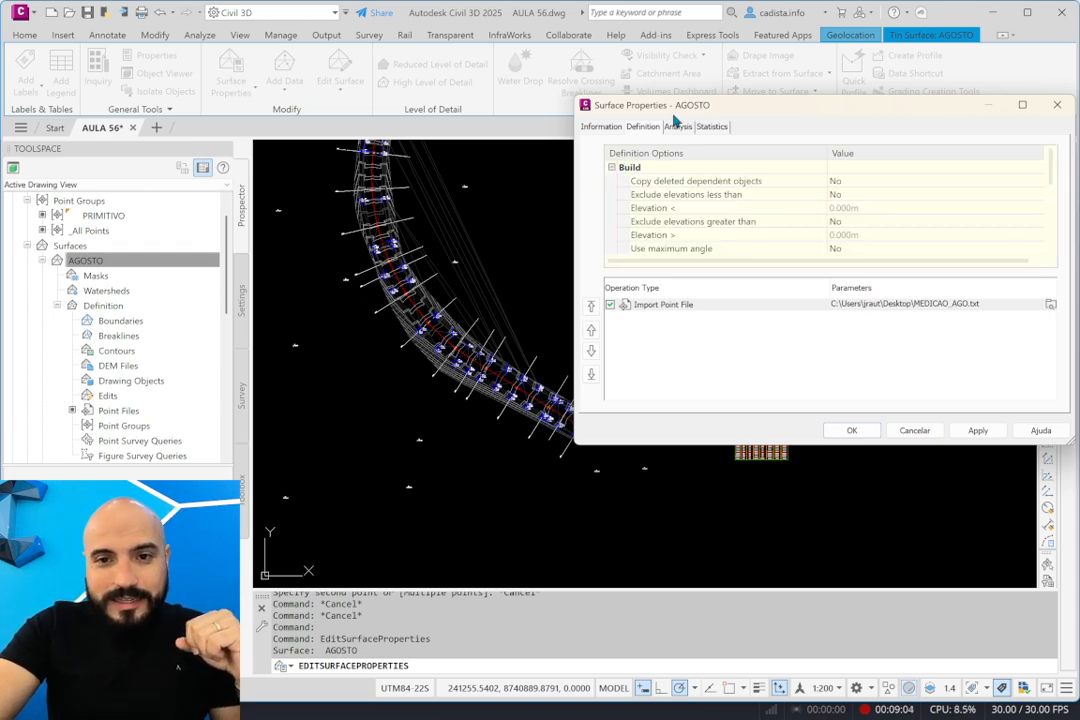
left_click_drag(674, 115, 524, 76)
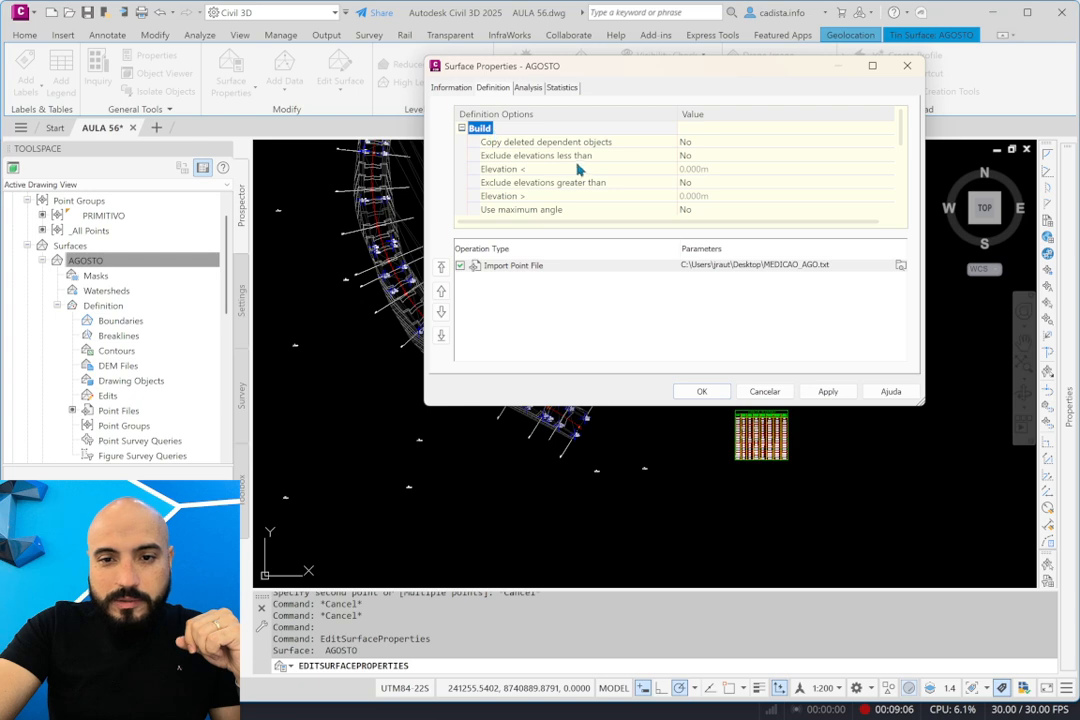
scroll(577, 170, "down", 3)
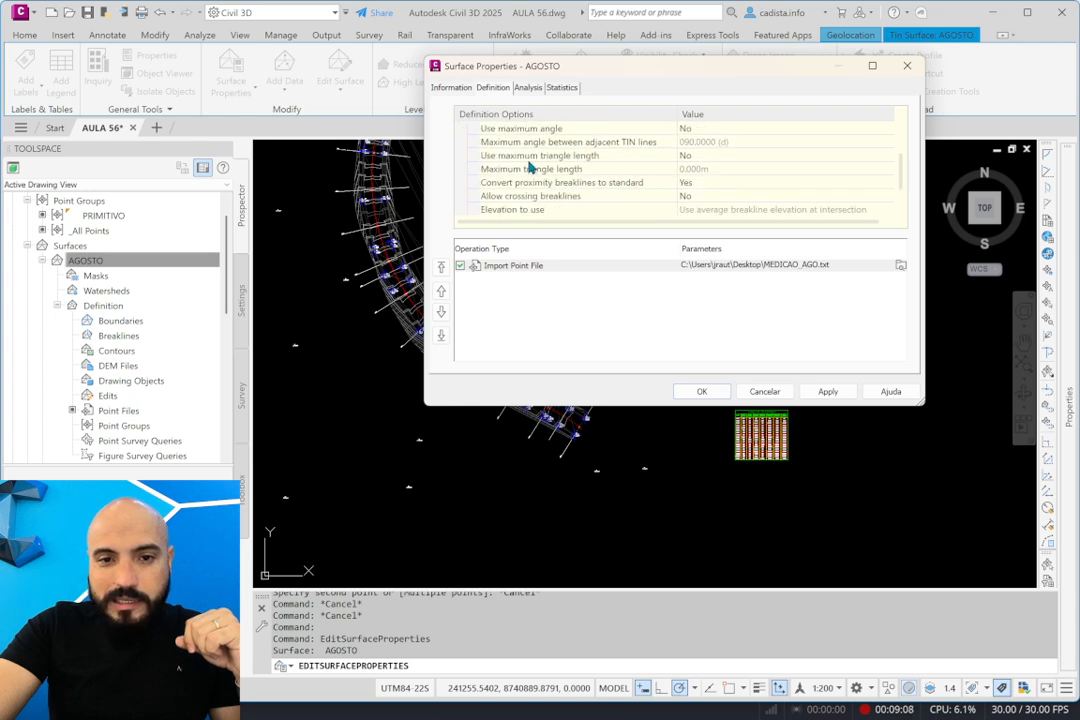
left_click(528, 157)
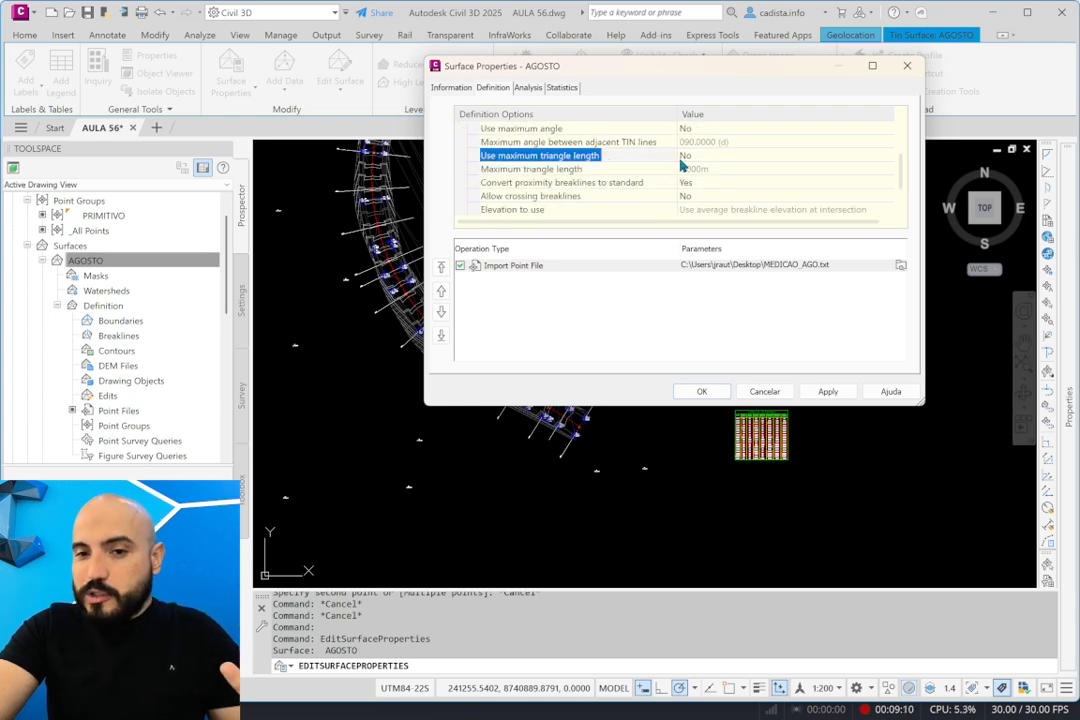
left_click(685, 156)
left_click(700, 178)
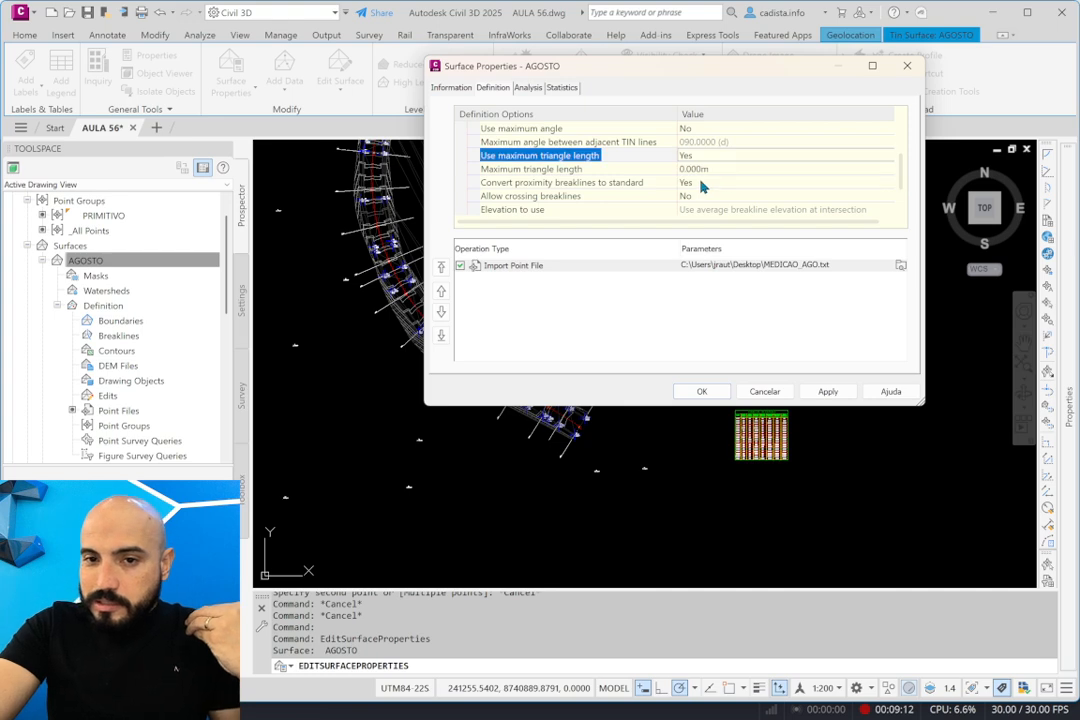
Set the AGOSTO surface's maximum triangle length to 80 m and apply the change.
left_click(640, 173)
left_click(714, 169)
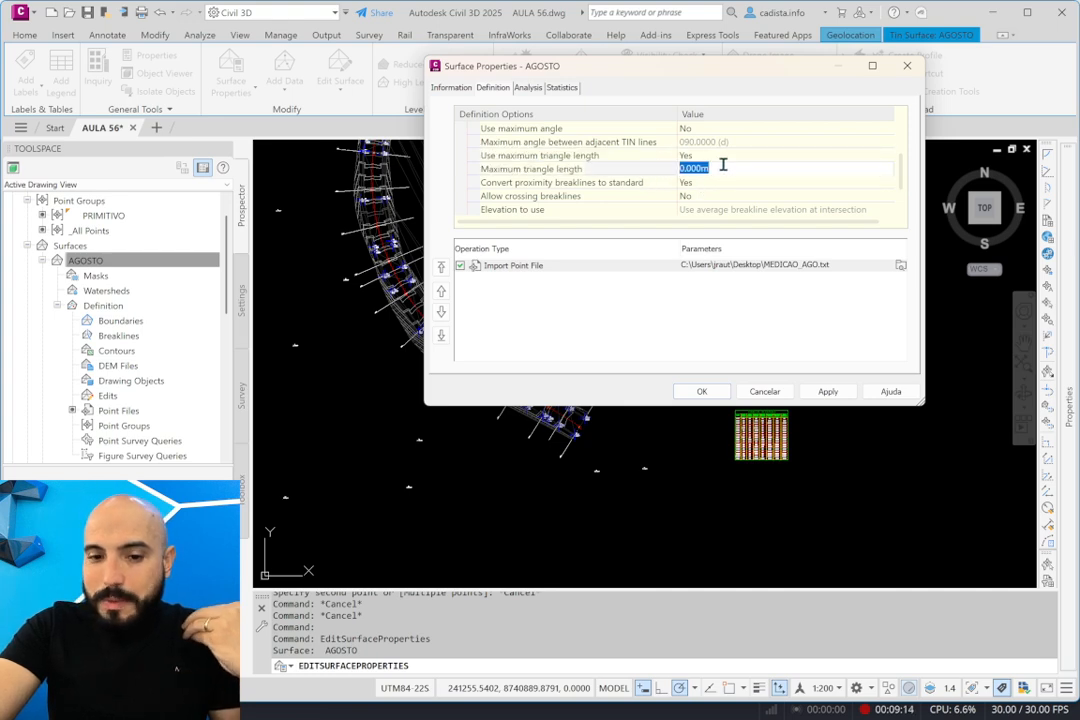
type("80")
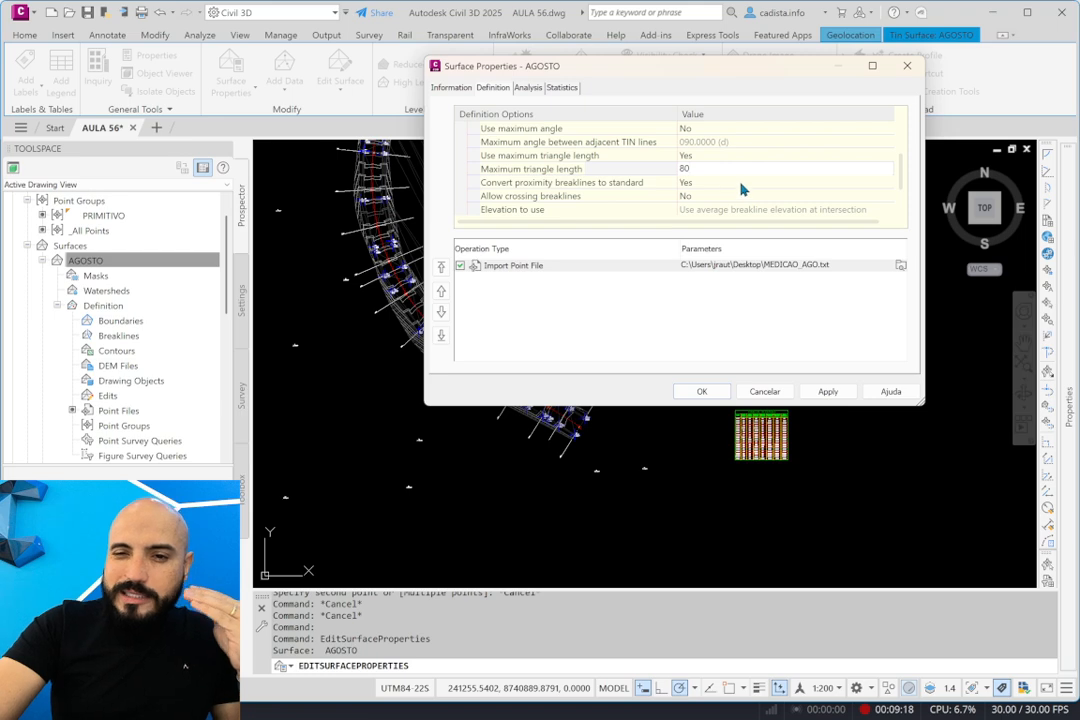
left_click(726, 310)
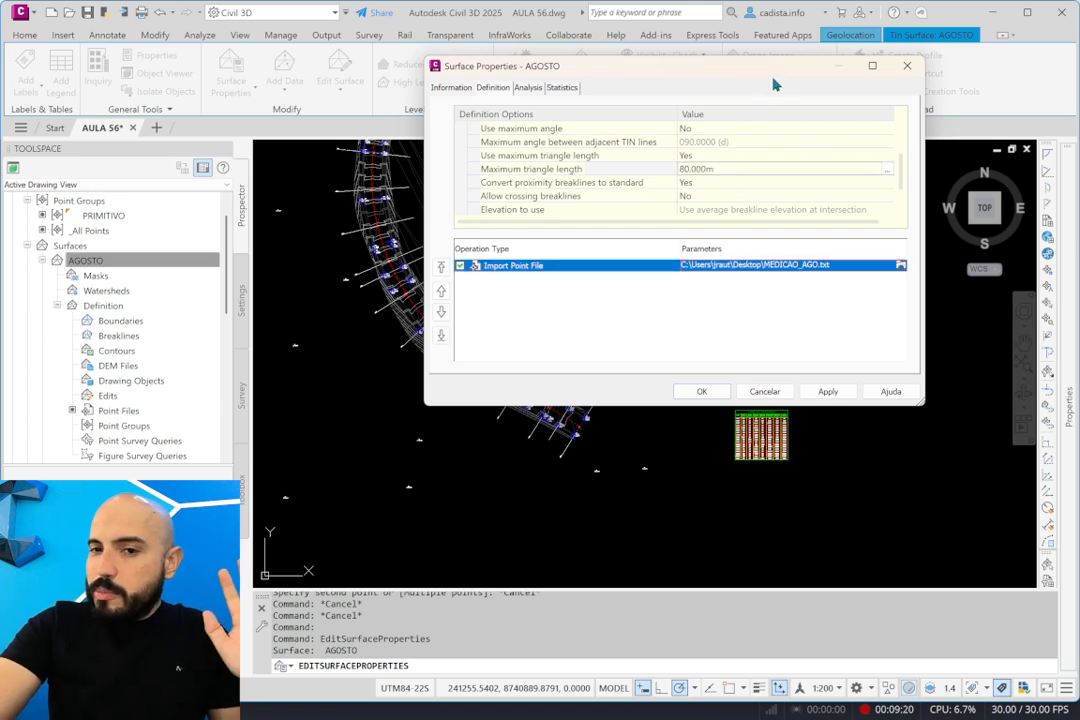
left_click_drag(775, 85, 889, 78)
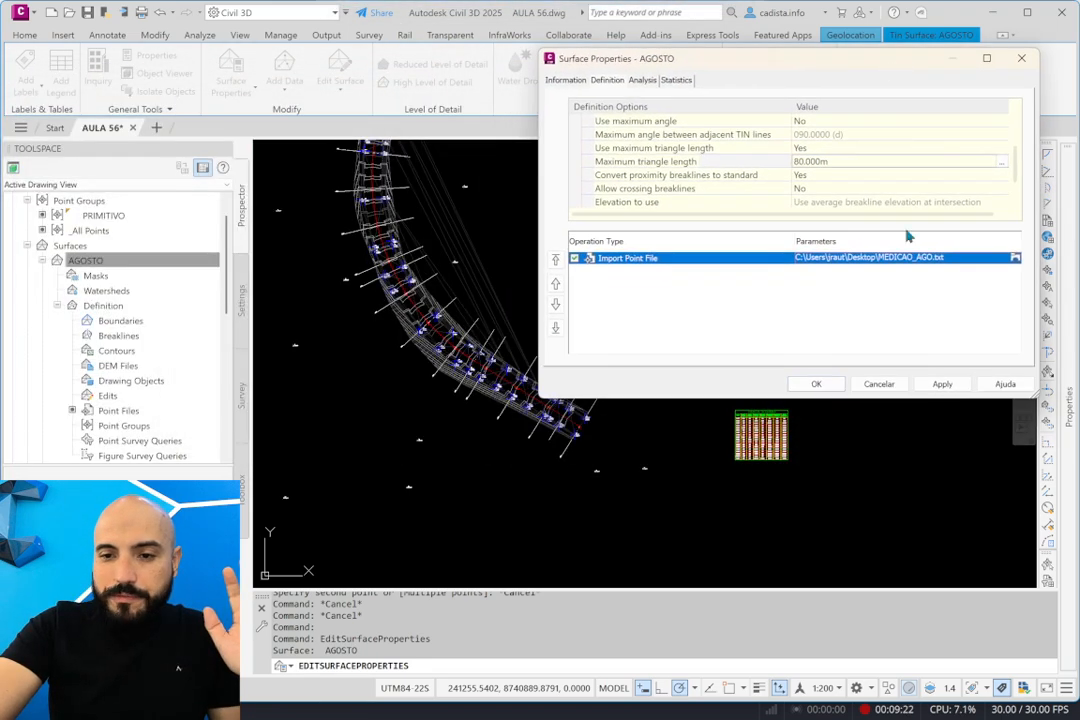
left_click(941, 385)
left_click(591, 332)
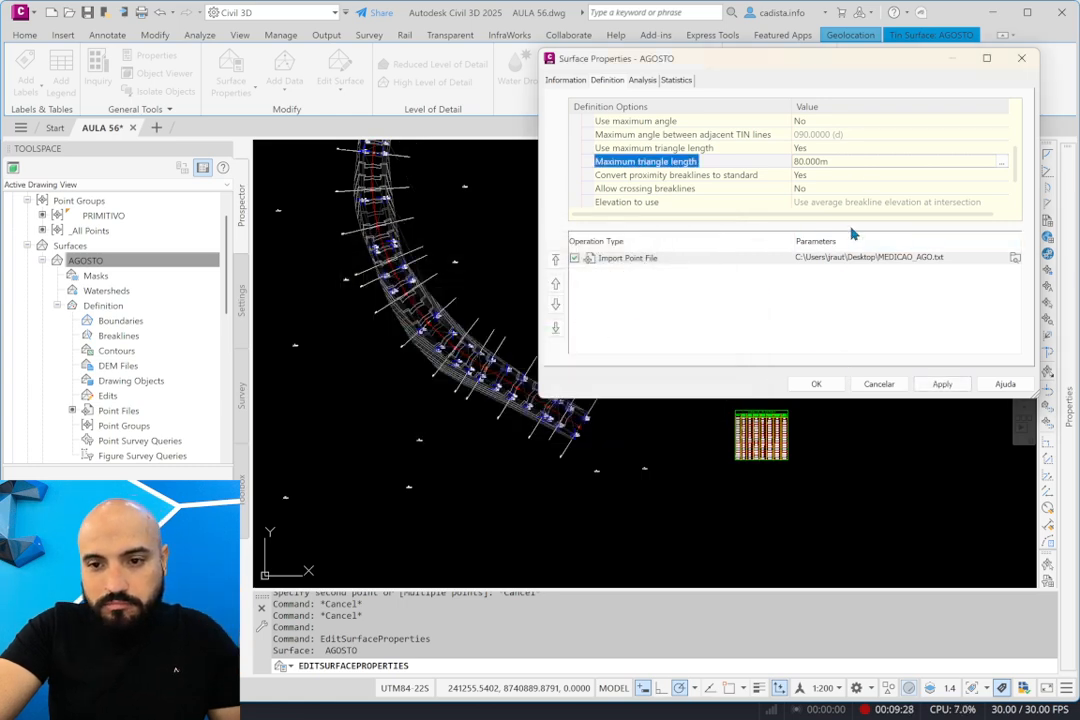
left_click(816, 384)
key("Escape")
Delete the overlong triangle edge spanning the inner side of the road curve from the AGOSTO surface.
scroll(492, 330, "up", 5)
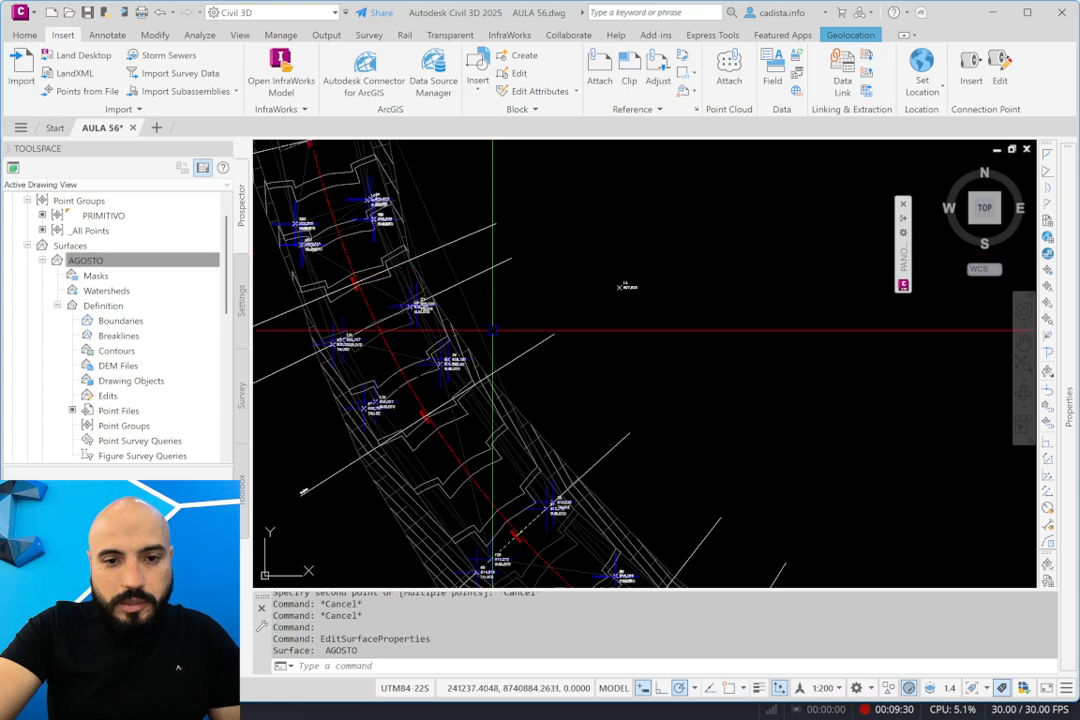
left_click(492, 330)
scroll(492, 330, "down", 5)
scroll(538, 347, "up", 5)
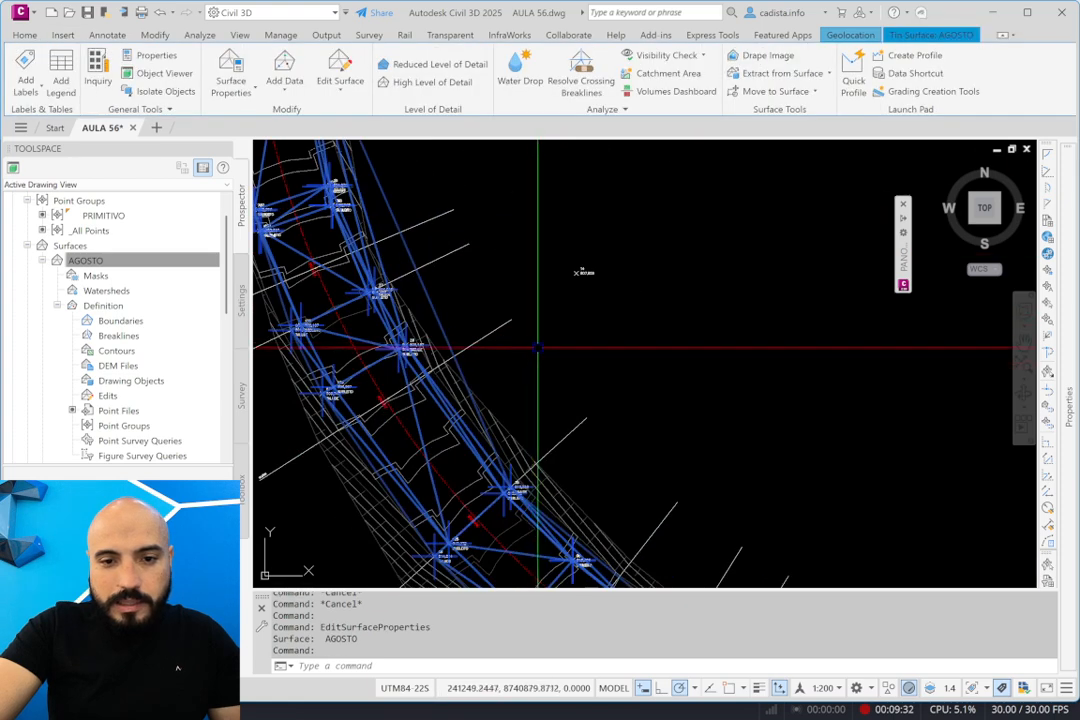
left_click(340, 78)
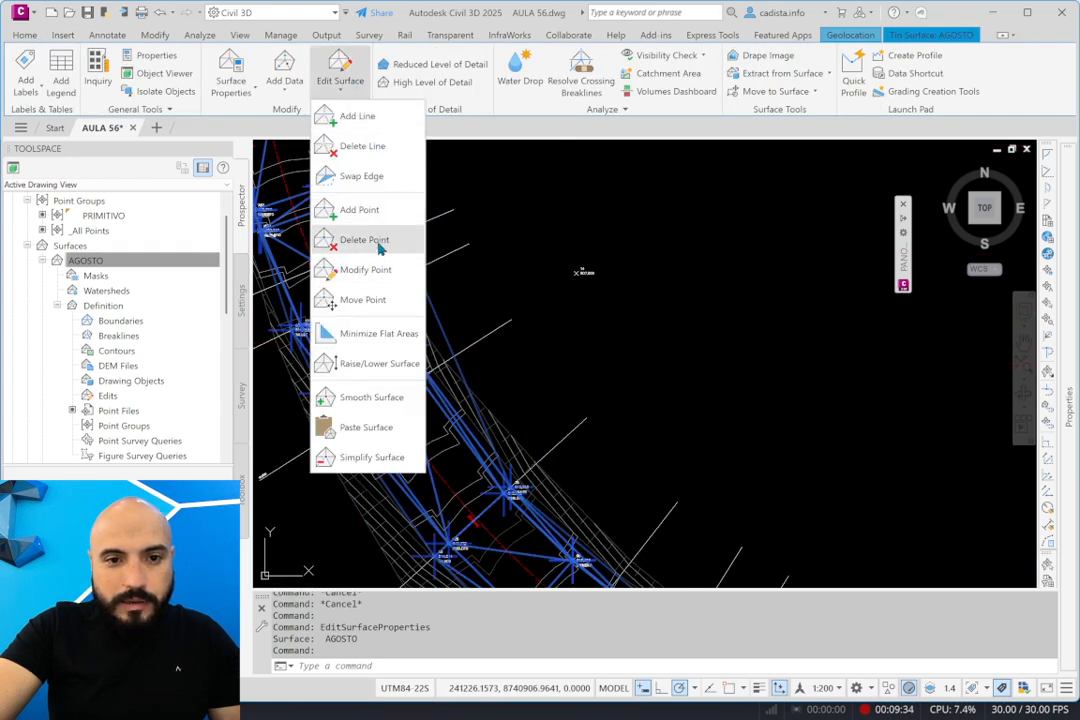
left_click(368, 146)
left_click(425, 298)
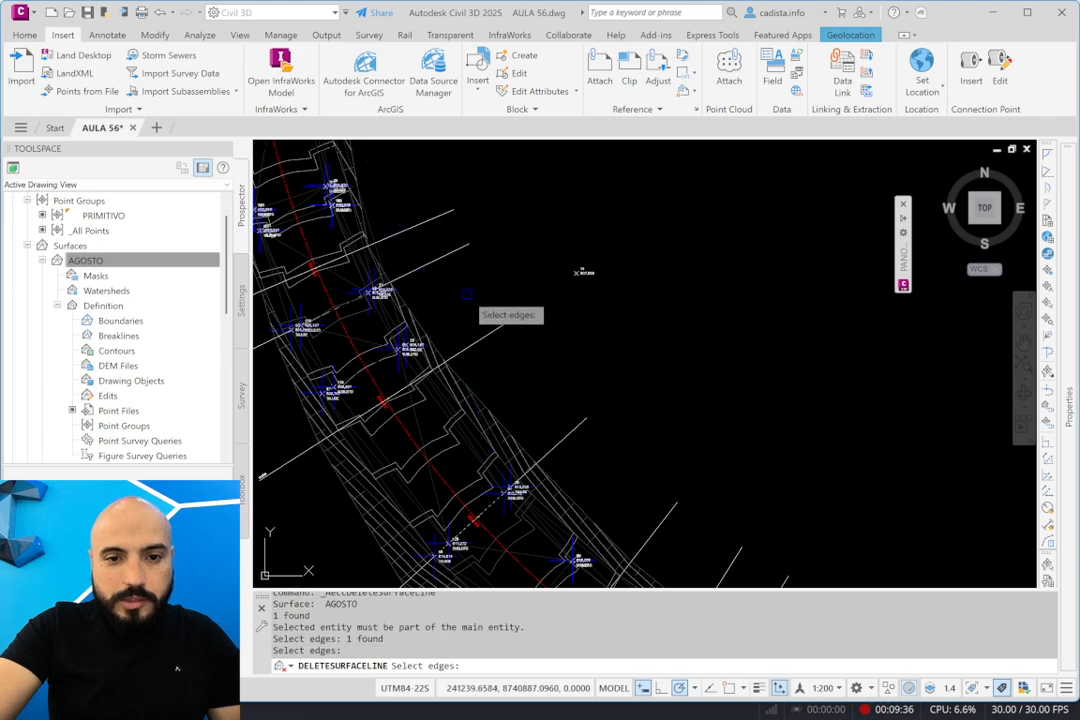
scroll(467, 294, "down", 5)
key("Return")
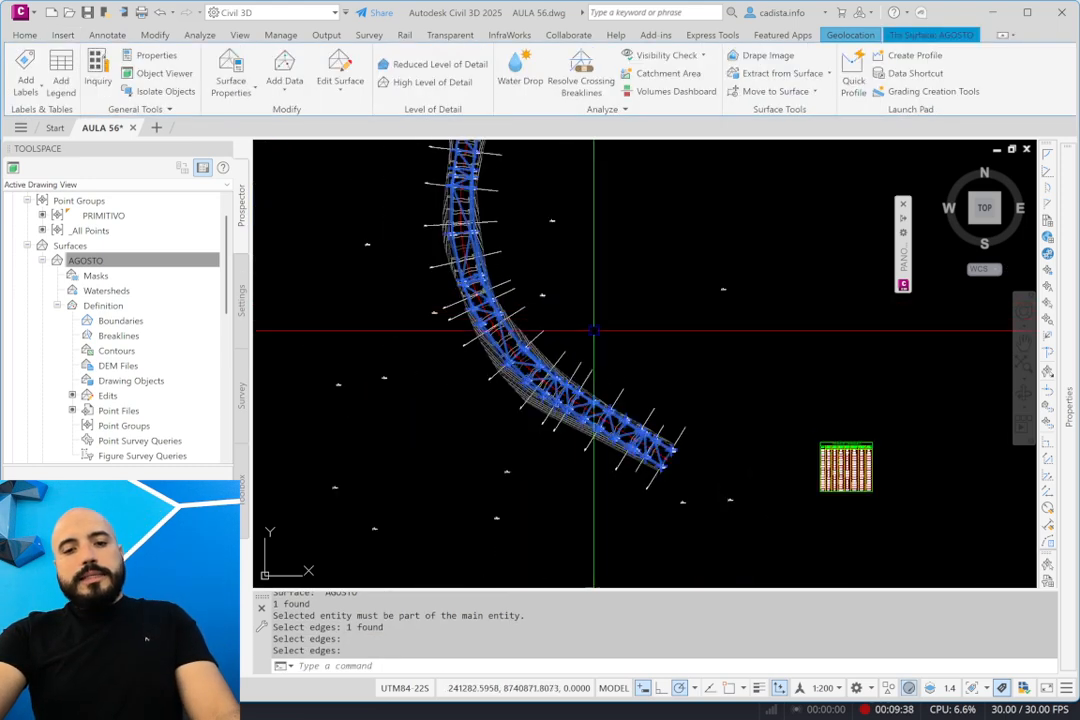
mouse_move(594, 330)
middle_mouse_down()
mouse_move(657, 465)
mouse_move(646, 374)
middle_mouse_up()
key("Escape")
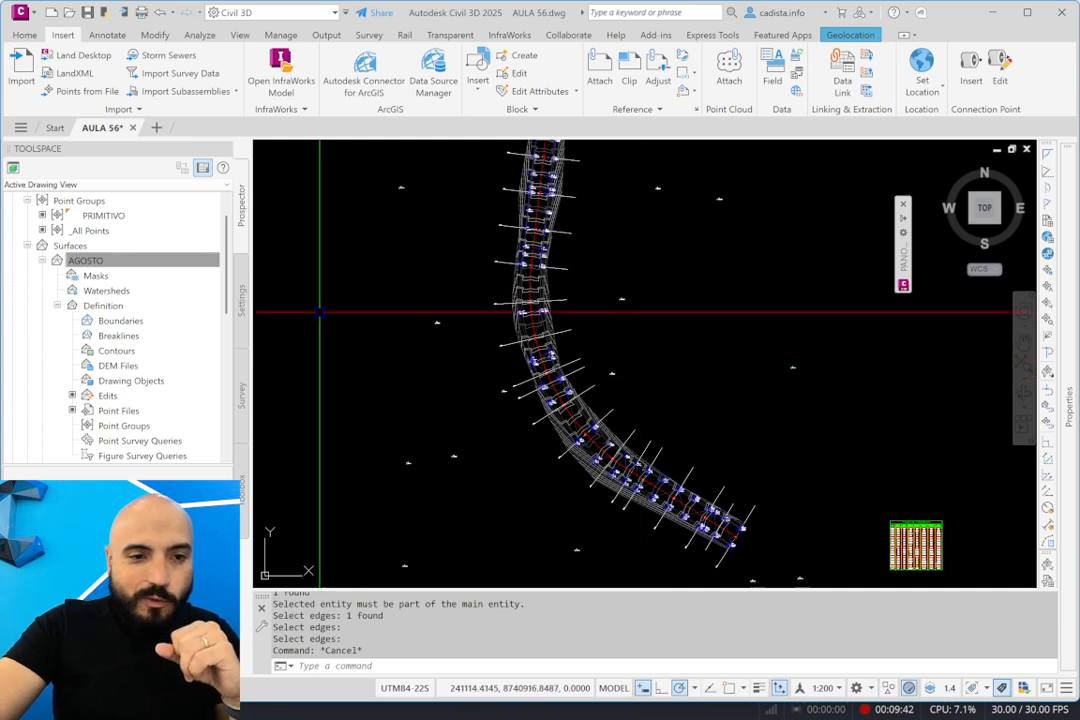
Create a new TIN surface named SETEMBRO with the CURVAS 1&5 style.
left_click(42, 260)
right_click(84, 247)
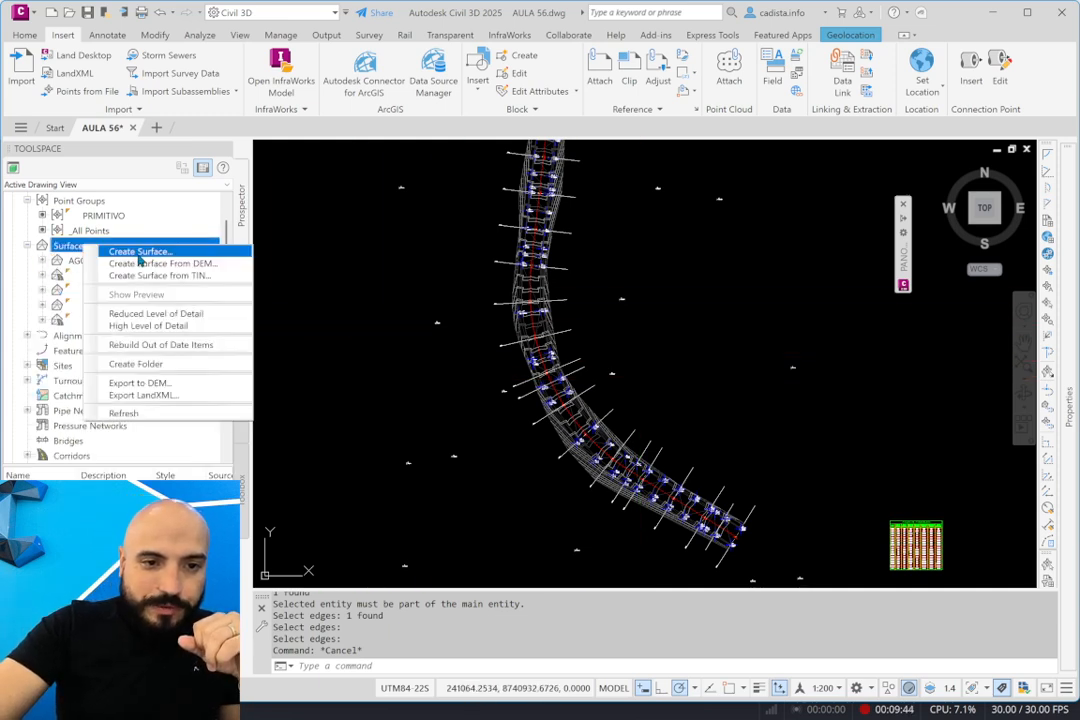
left_click(100, 253)
left_click(347, 239)
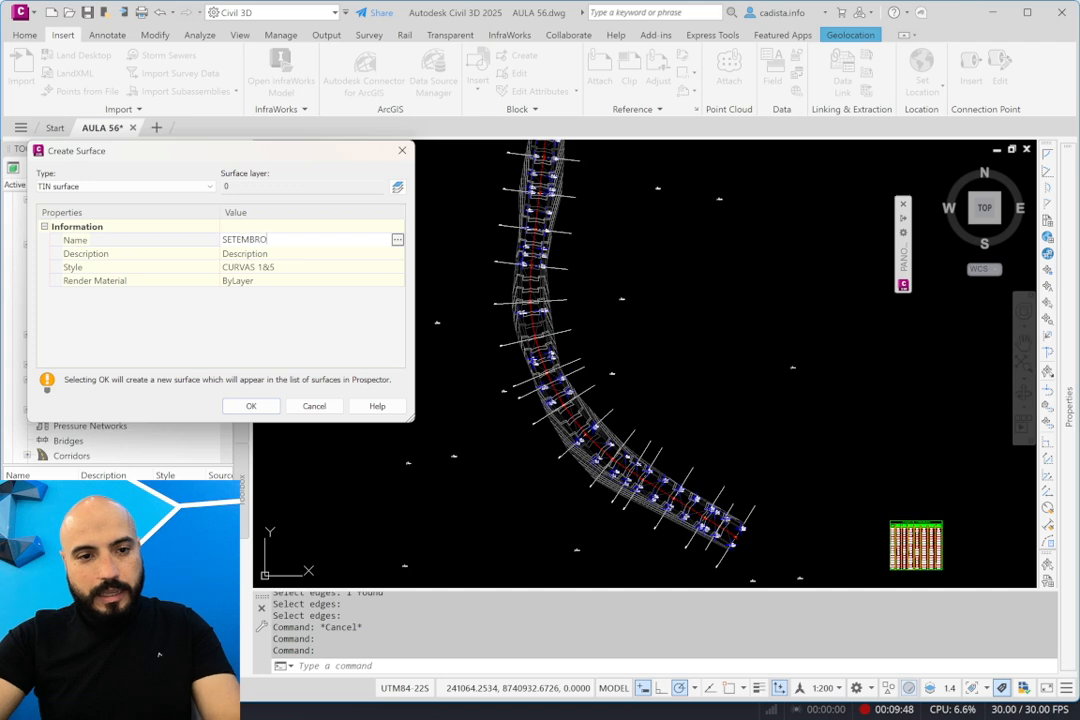
key("Return")
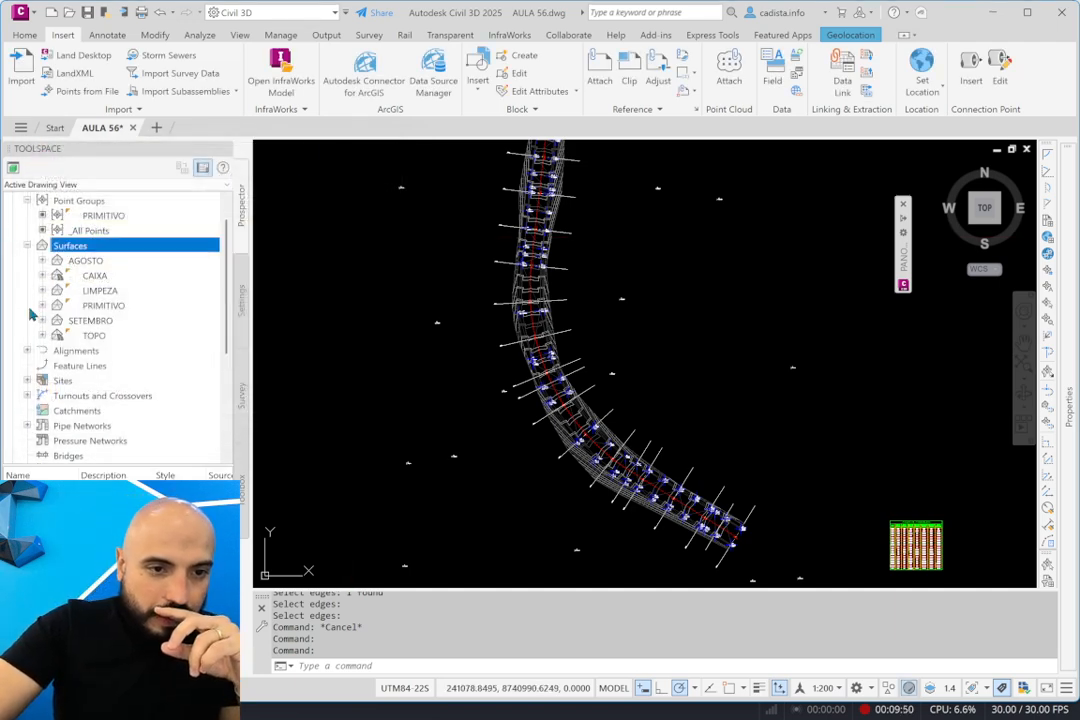
Add the point file MEDICAO_SET.txt to the SETEMBRO surface definition using the PENZD (comma delimited) format.
left_click(42, 320)
left_click(57, 365)
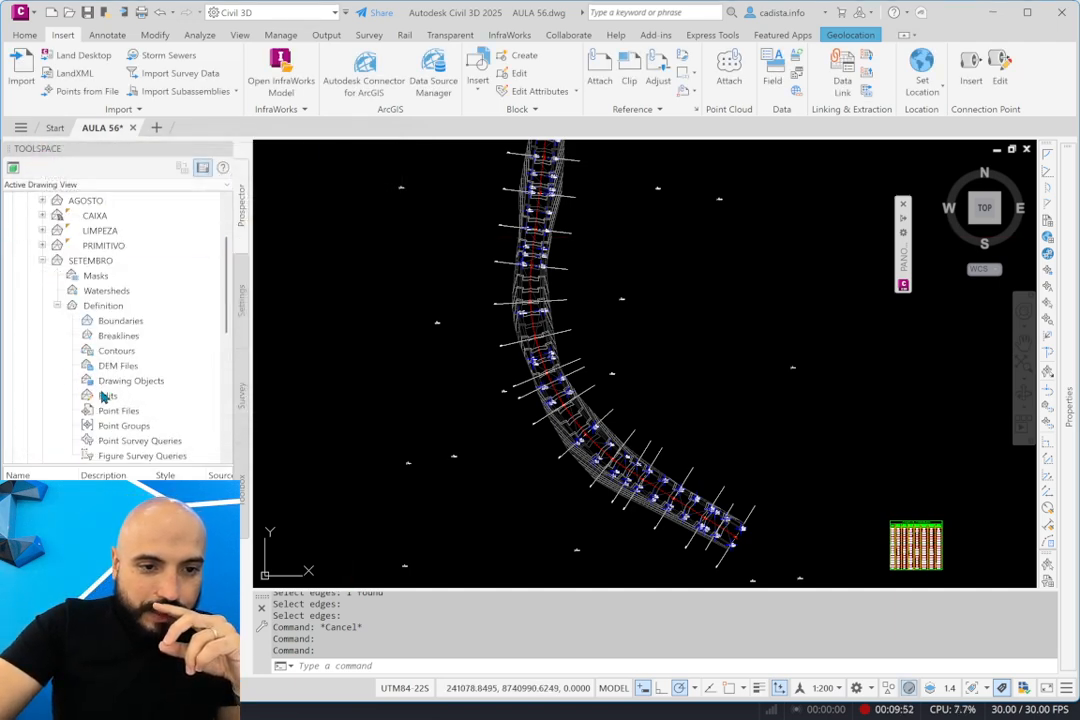
right_click(128, 418)
left_click(163, 420)
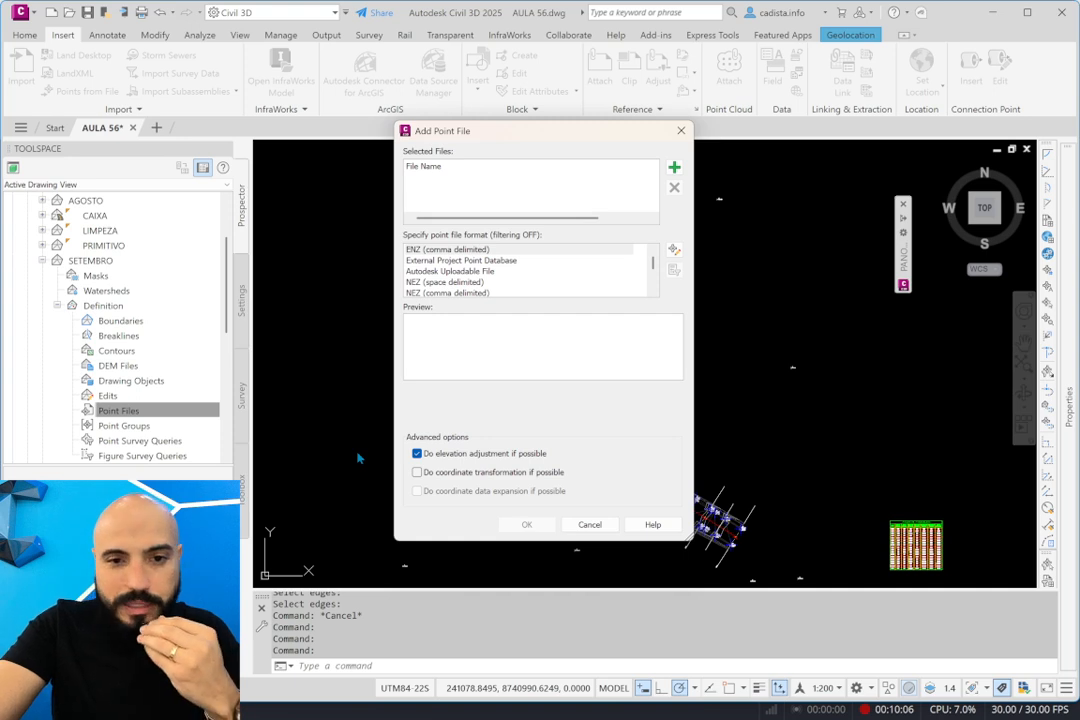
left_click(673, 172)
scroll(484, 335, "down", 1)
double_click(472, 424)
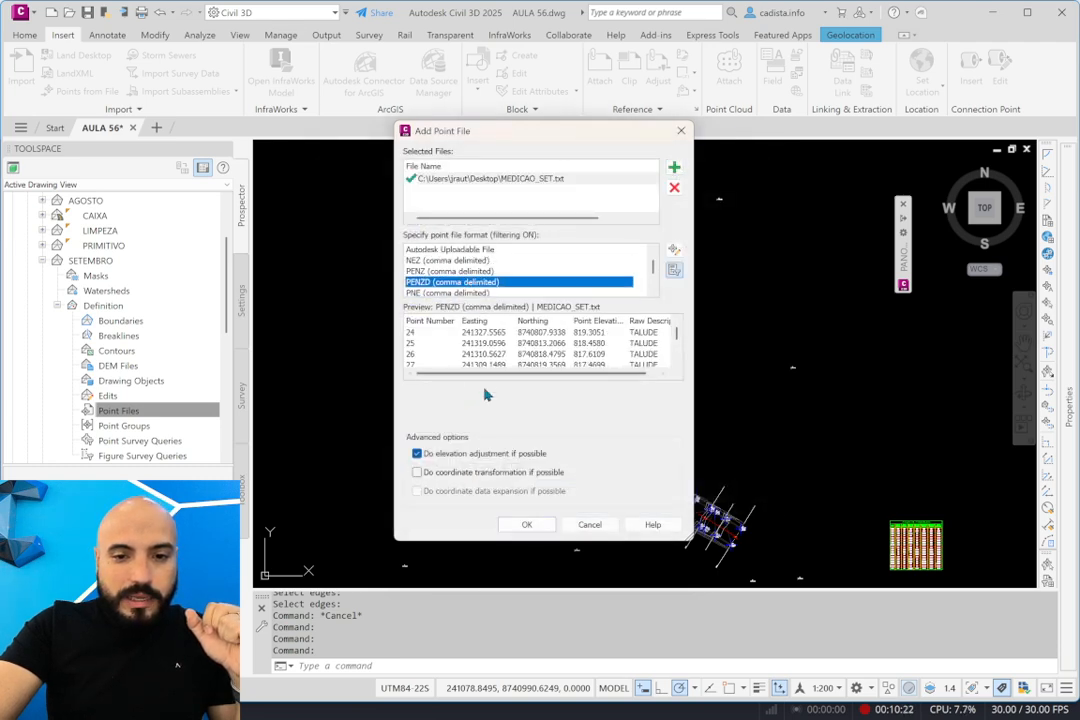
left_click(524, 525)
Enable the maximum triangle length on the SETEMBRO surface, set it to 70 m and rebuild the surface.
right_click(92, 260)
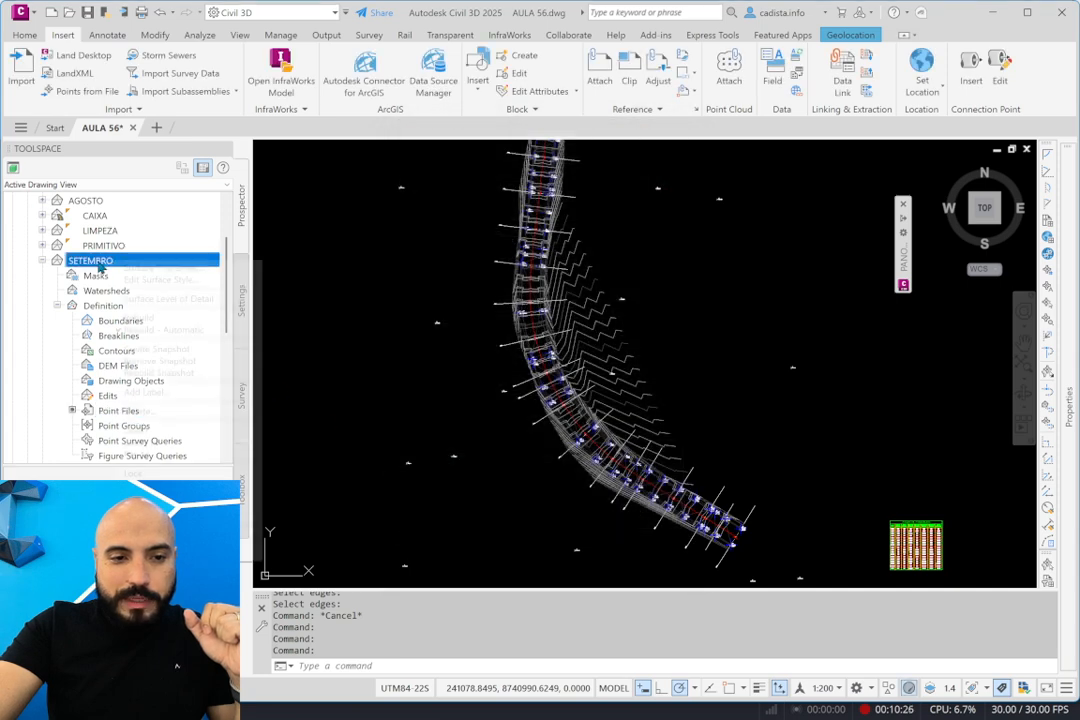
left_click(142, 269)
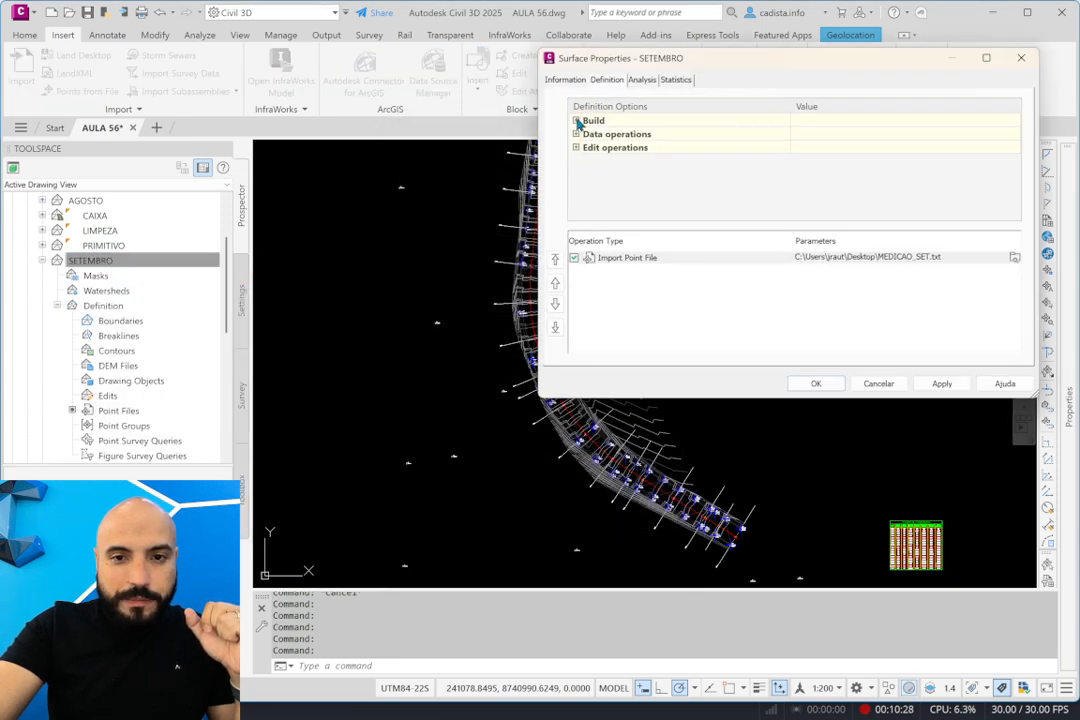
left_click(576, 120)
scroll(842, 200, "down", 3)
scroll(827, 160, "up", 1)
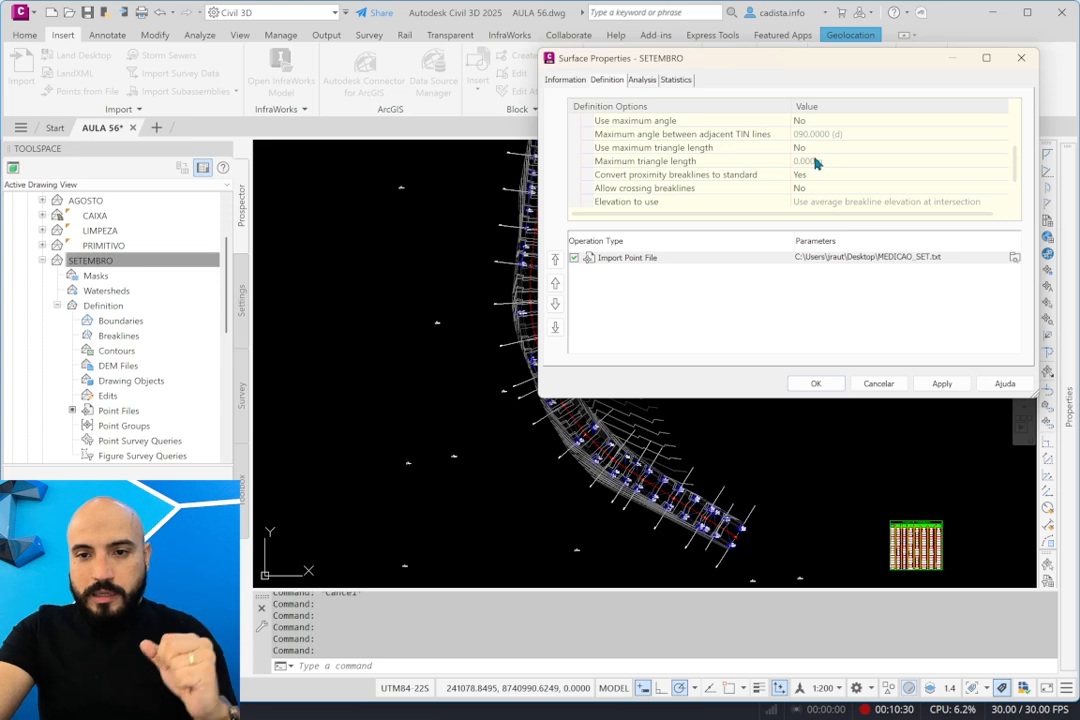
left_click(816, 150)
left_click(800, 176)
left_click(834, 161)
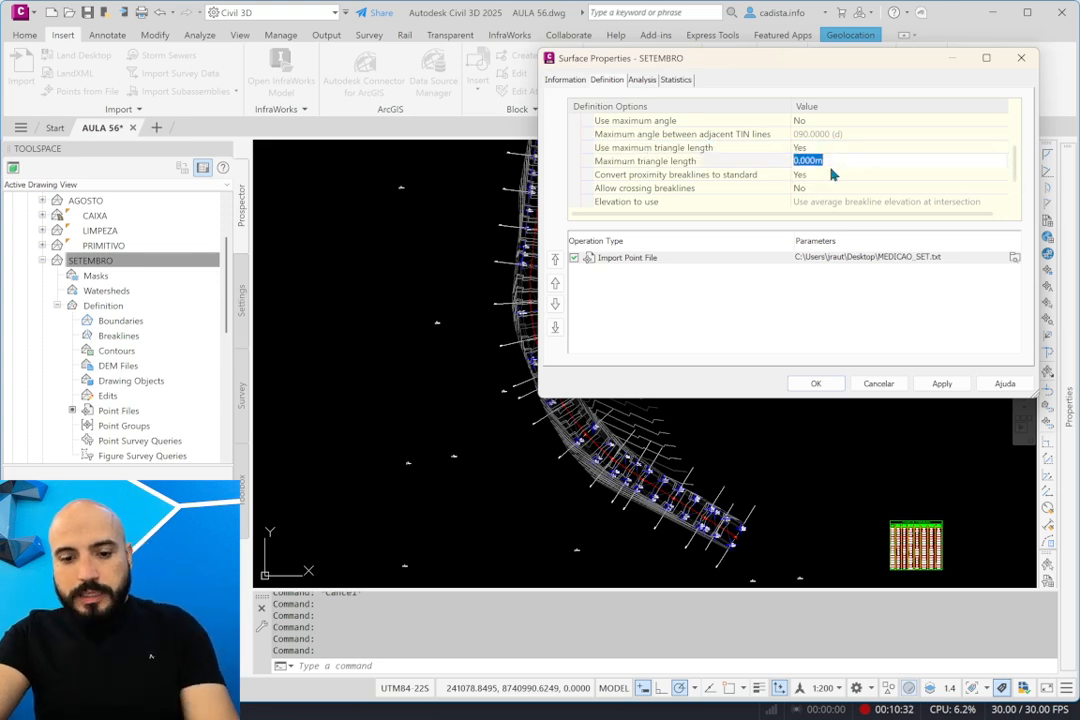
type("70")
left_click(942, 383)
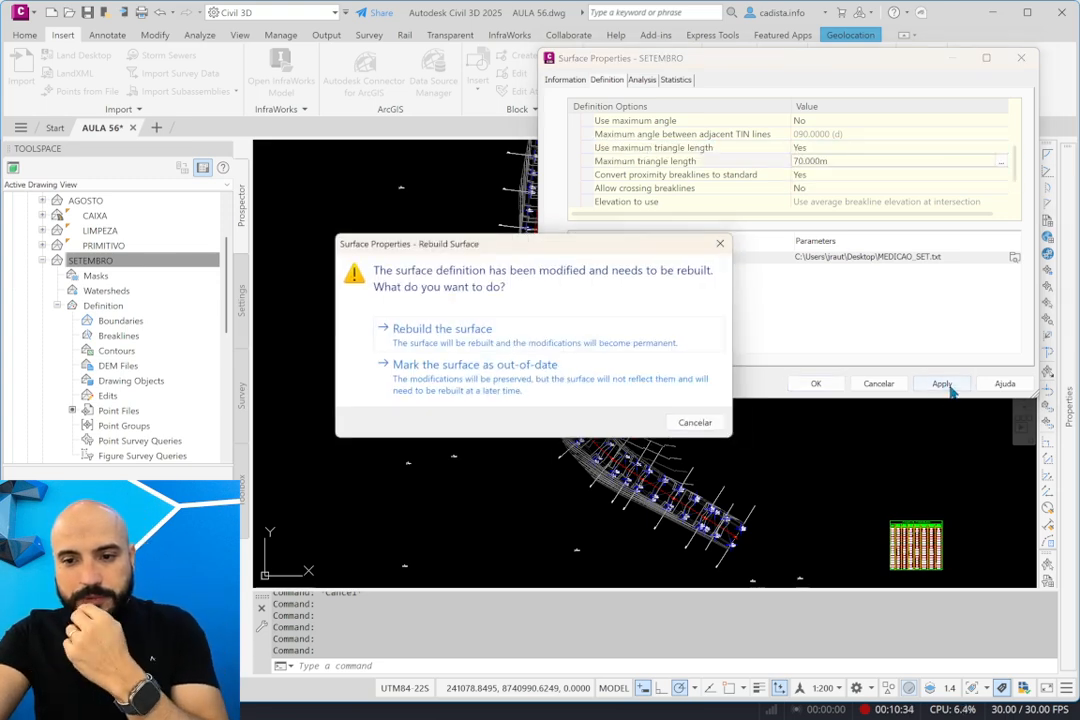
left_click(655, 340)
Set the SETEMBRO surface's maximum triangle length to 60 m, rebuild it and accept the surface properties.
left_click_drag(615, 58, 694, 50)
left_click(898, 154)
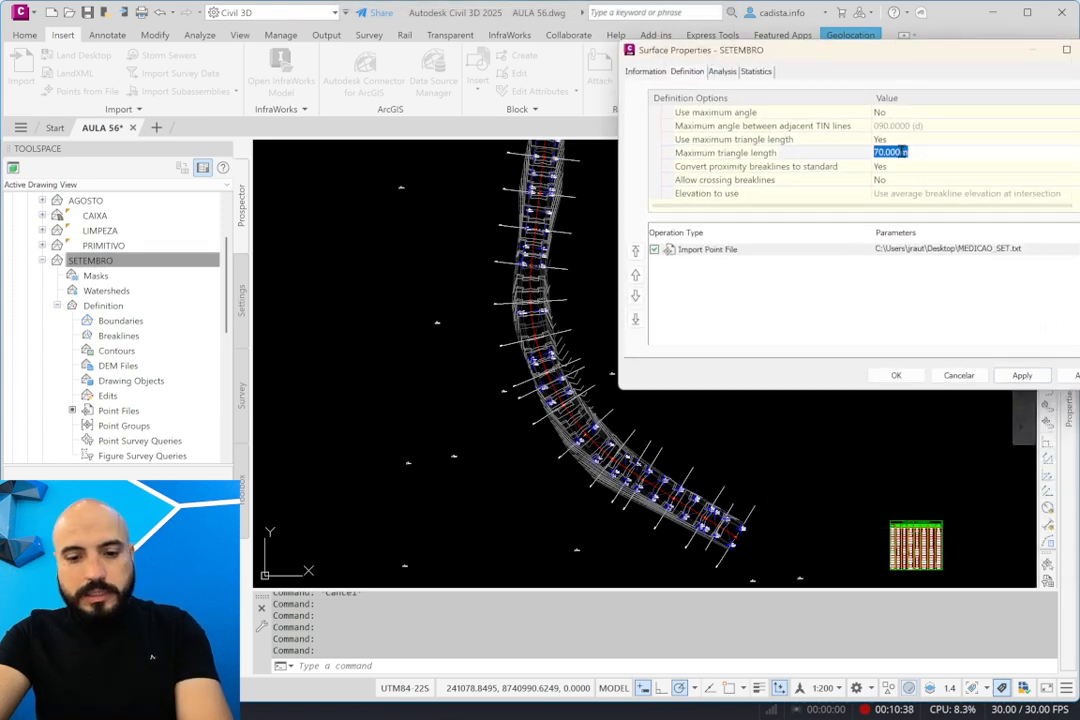
type("60")
left_click(1022, 375)
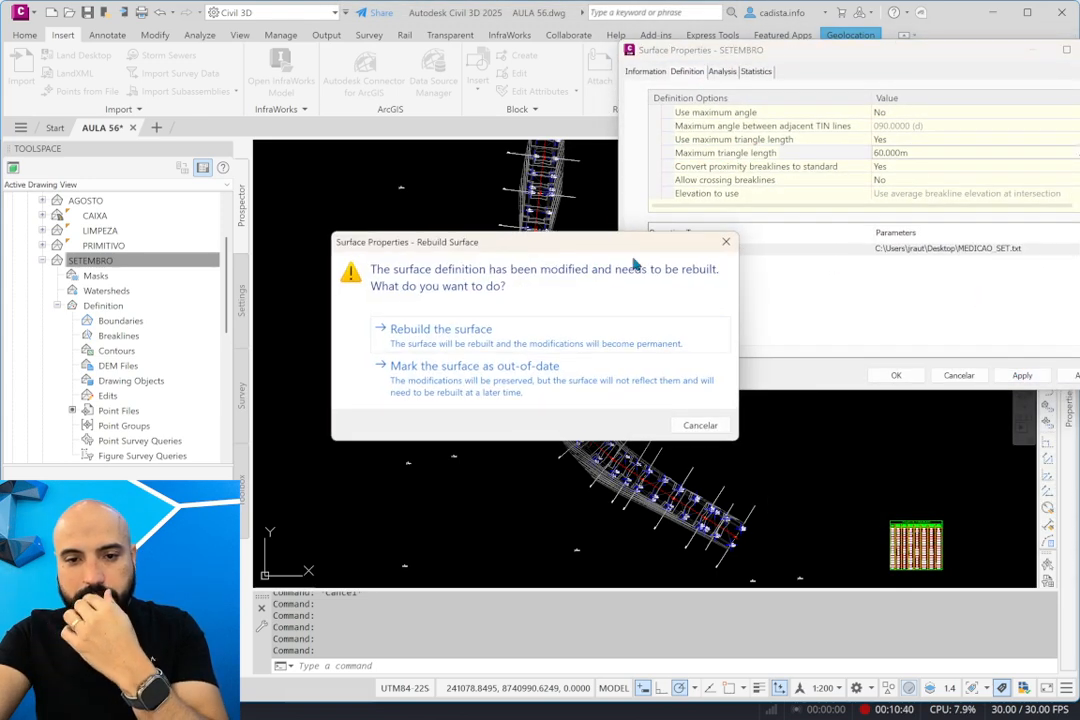
left_click(563, 330)
left_click(895, 375)
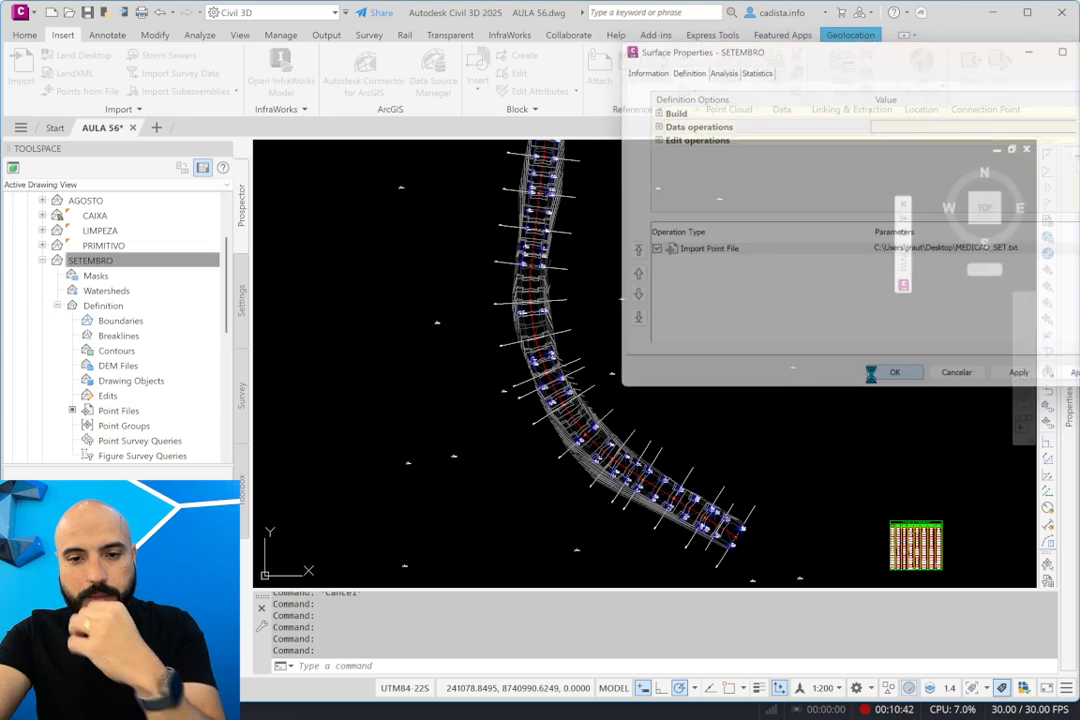
Select the SETEMBRO surface and switch its style to TRIANGULAÇÃO.
scroll(572, 385, "up", 5)
left_click(572, 390)
scroll(617, 402, "down", 3)
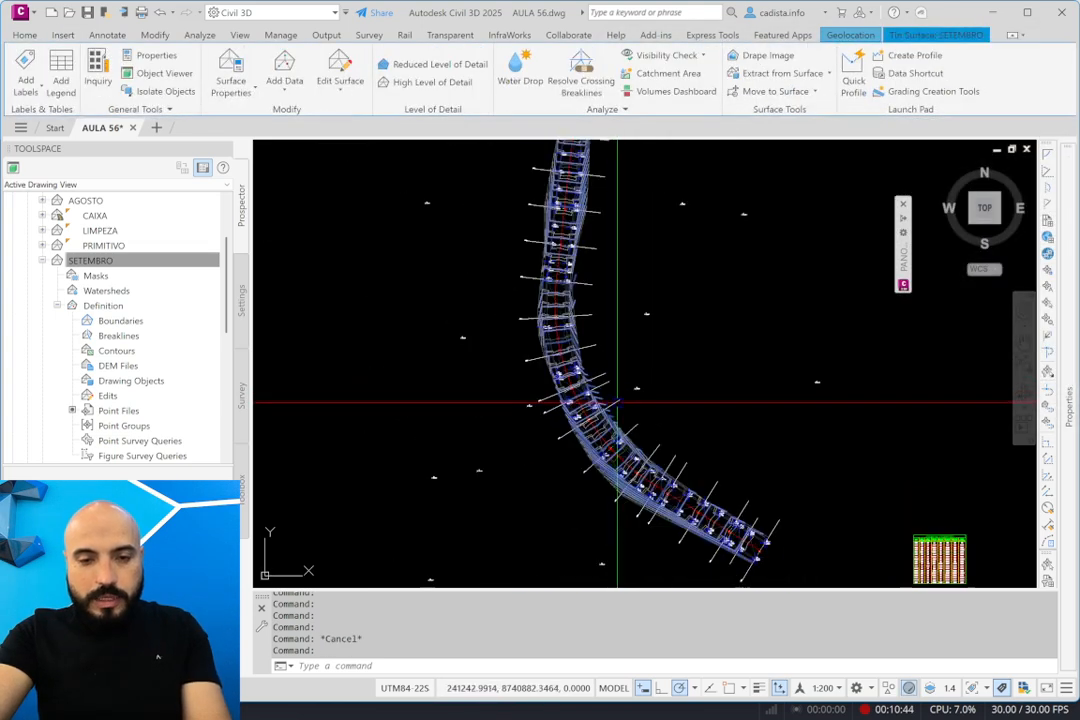
scroll(629, 402, "down", 1)
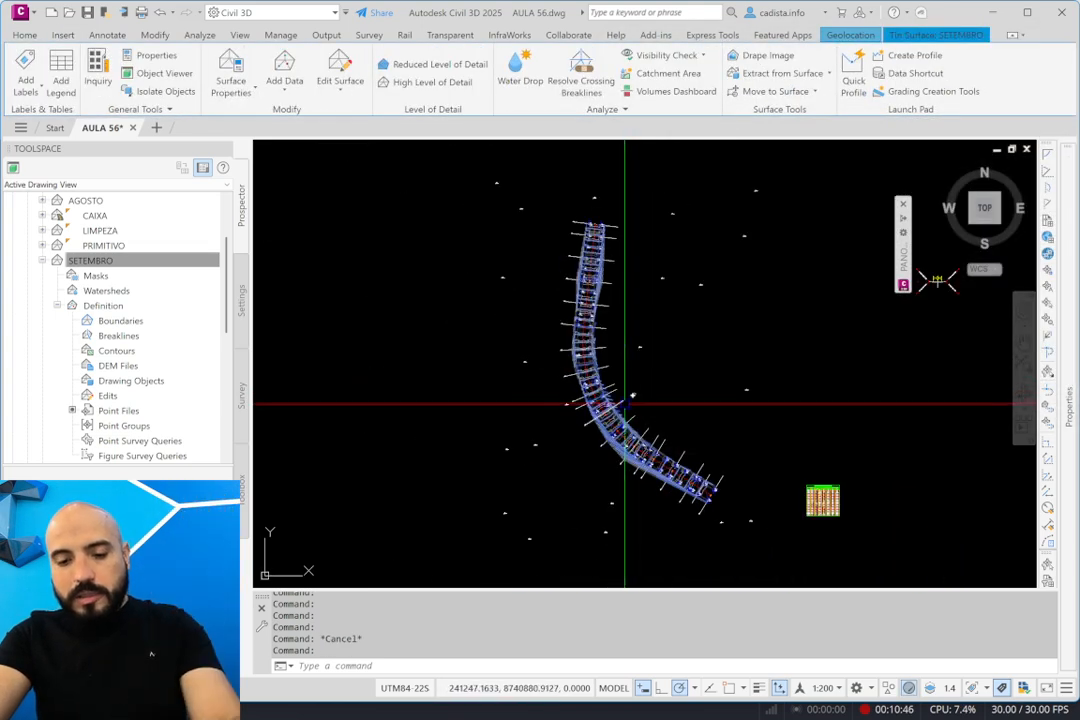
mouse_move(1075, 268)
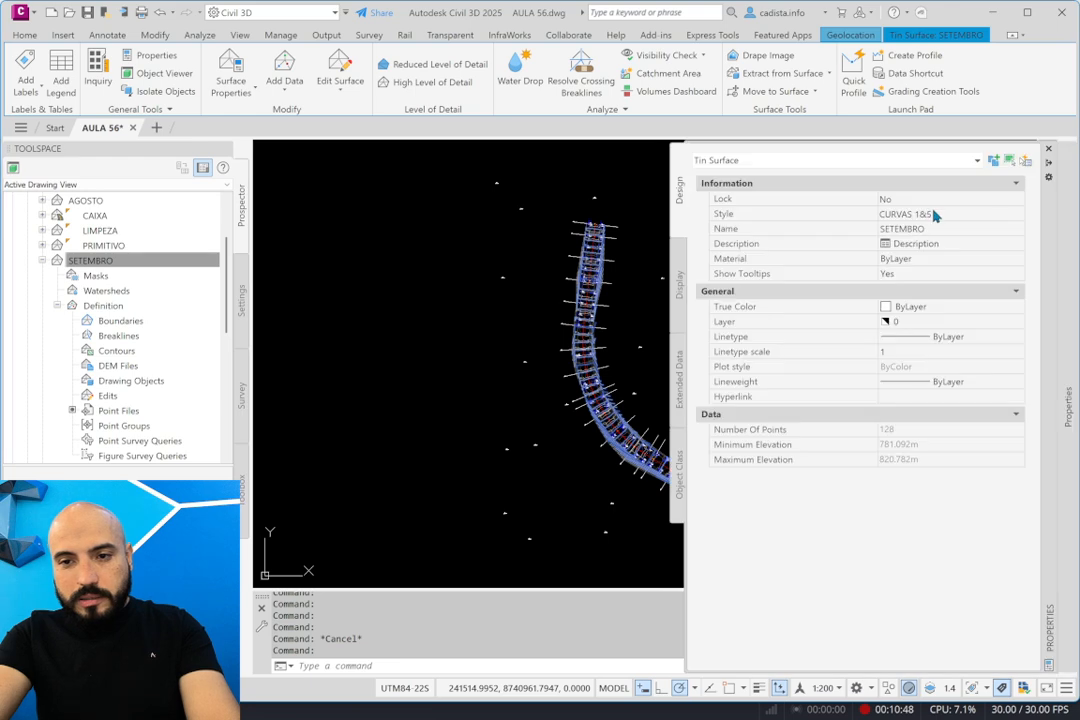
double_click(936, 215)
left_click(939, 216)
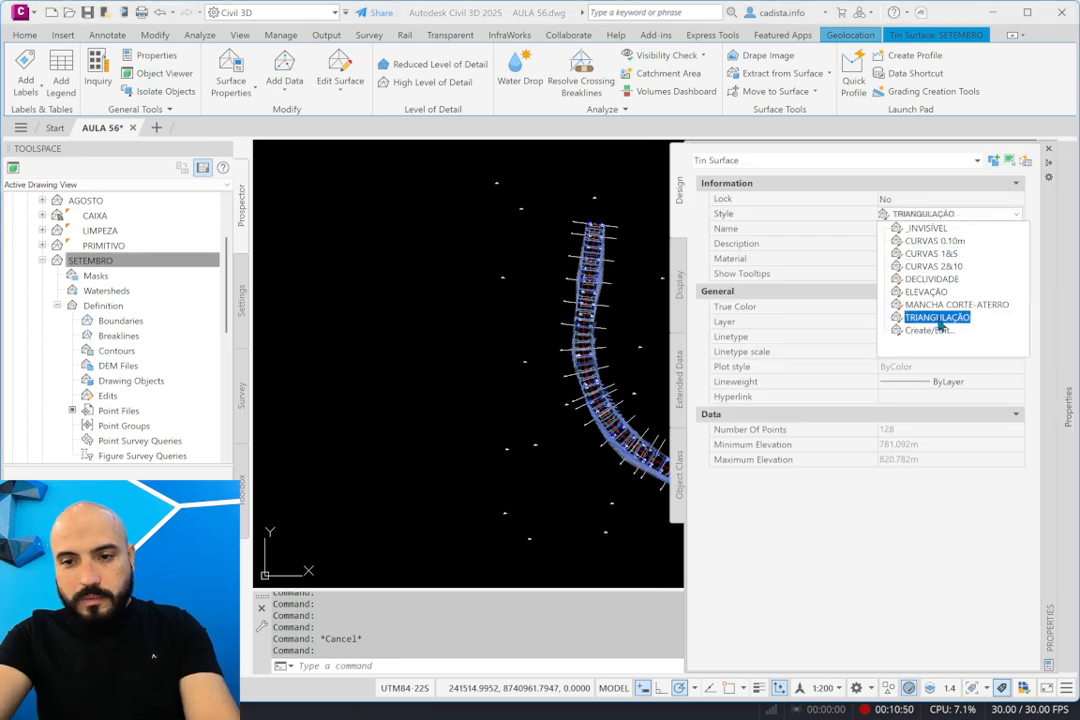
left_click(940, 318)
Delete an overlong outer triangle edge on the inner side of the road curve from the SETEMBRO surface.
scroll(615, 405, "up", 6)
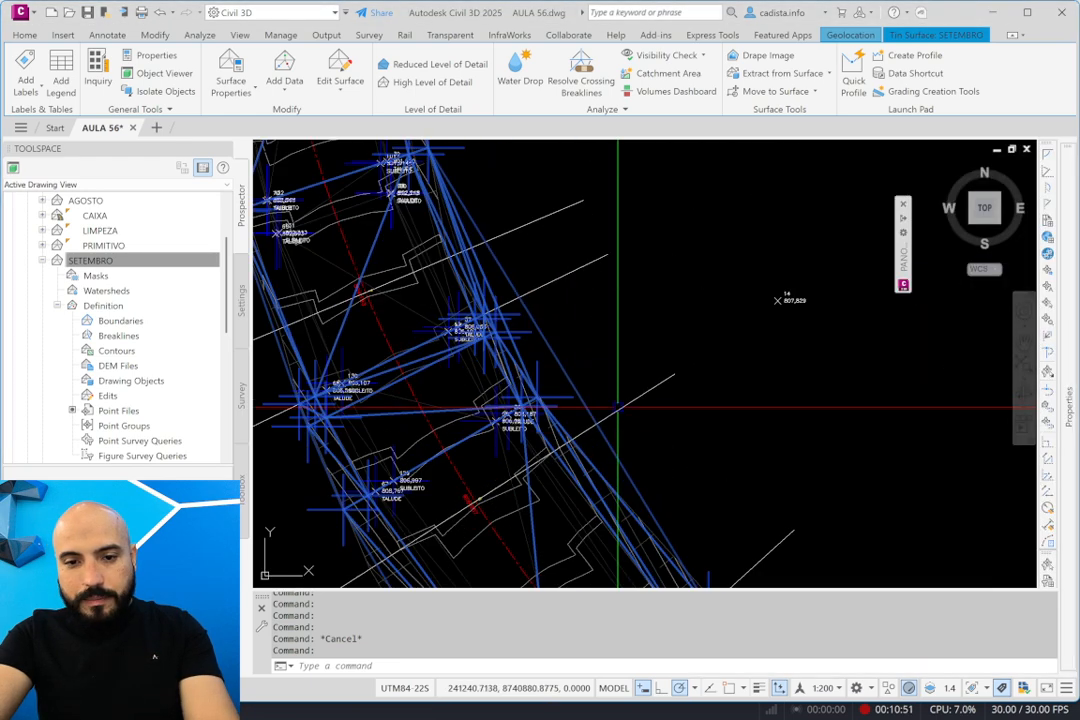
left_click(345, 84)
left_click(362, 146)
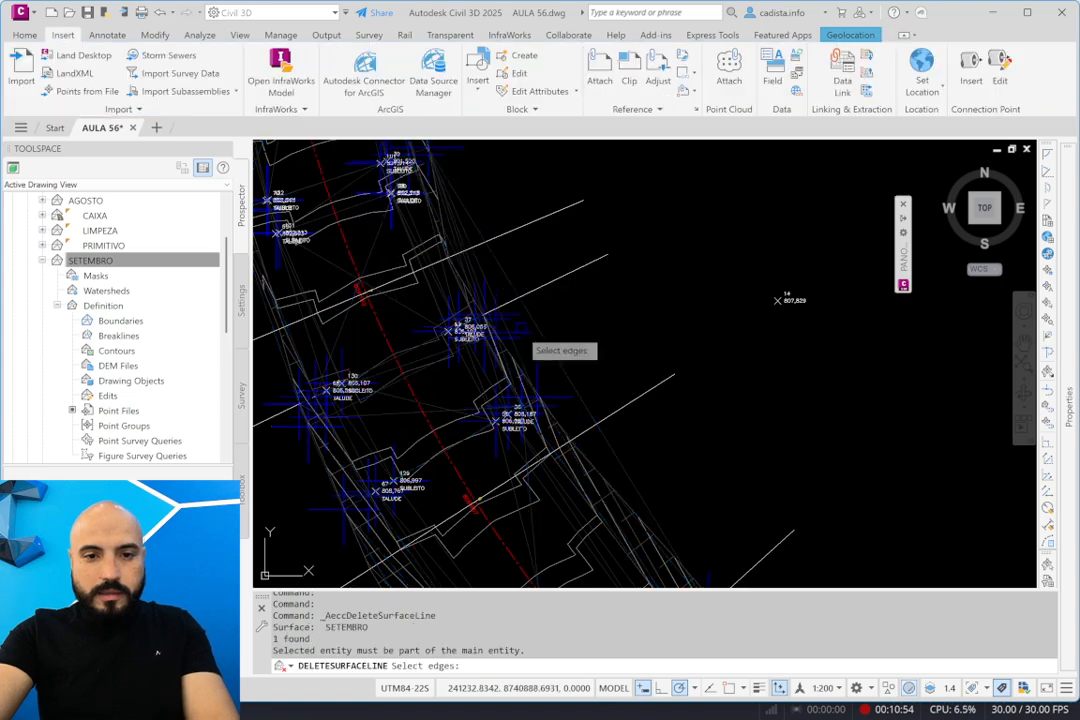
left_click(541, 331)
key("Return")
key("Escape")
scroll(630, 305, "down", 5)
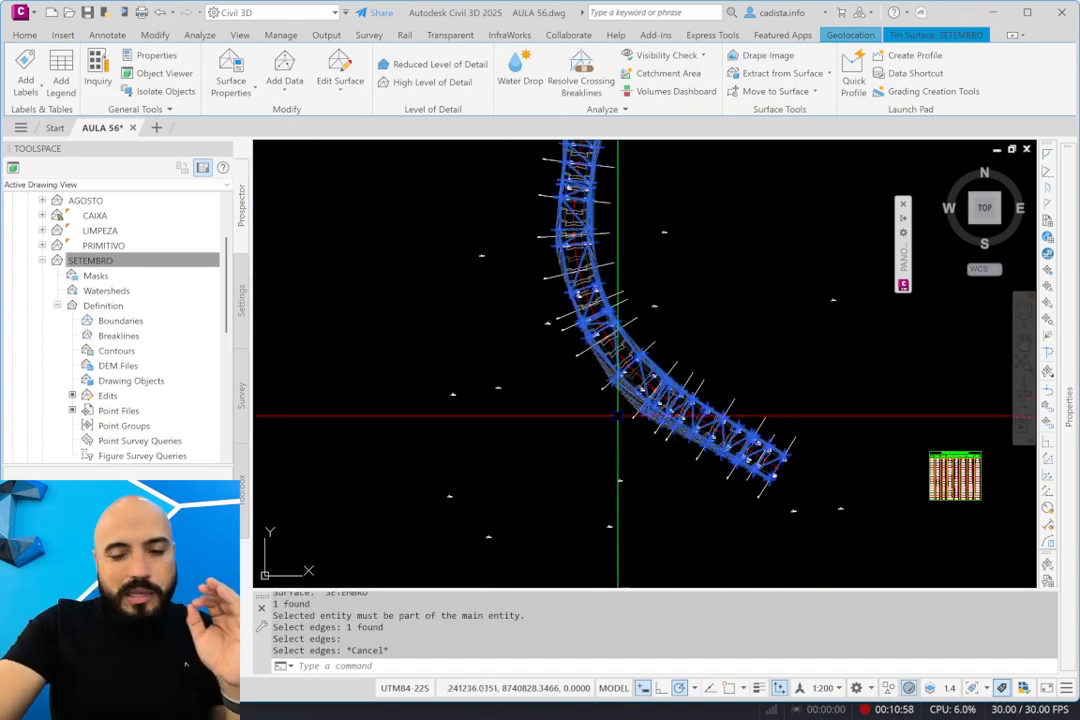
Deselect the surface and draw a single-segment polyline crossing the road corridor between two section lines on the curve.
scroll(647, 400, "up", 5)
scroll(594, 316, "up", 4)
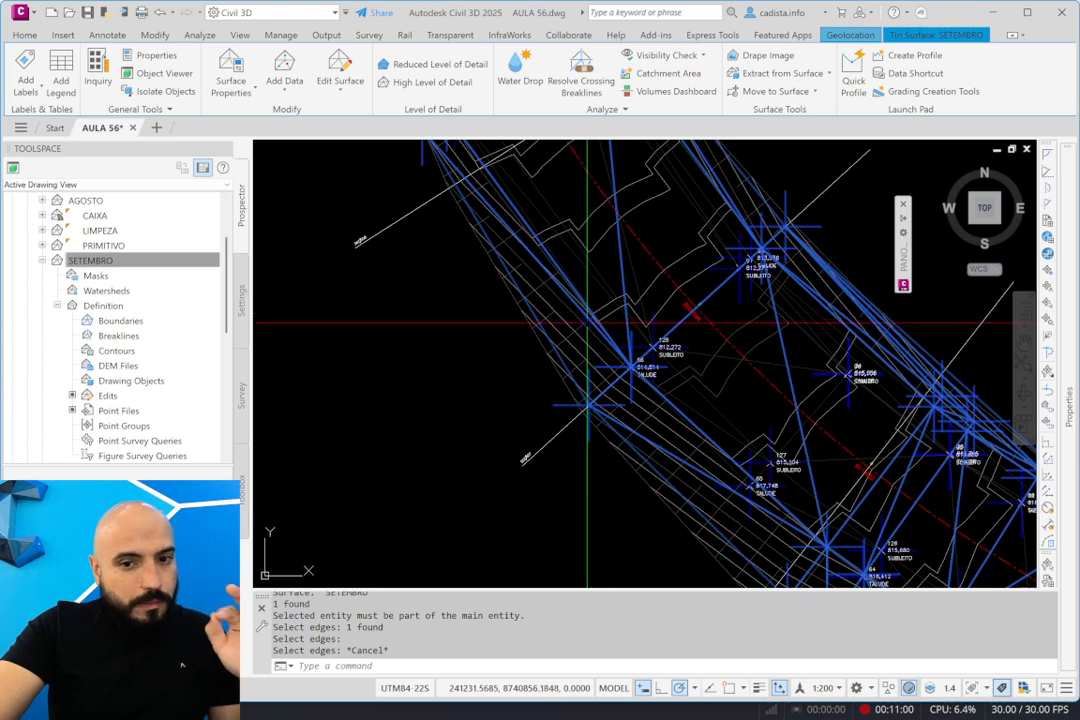
scroll(586, 323, "down", 2)
key("Escape")
key("Escape")
key("Escape")
key("Escape")
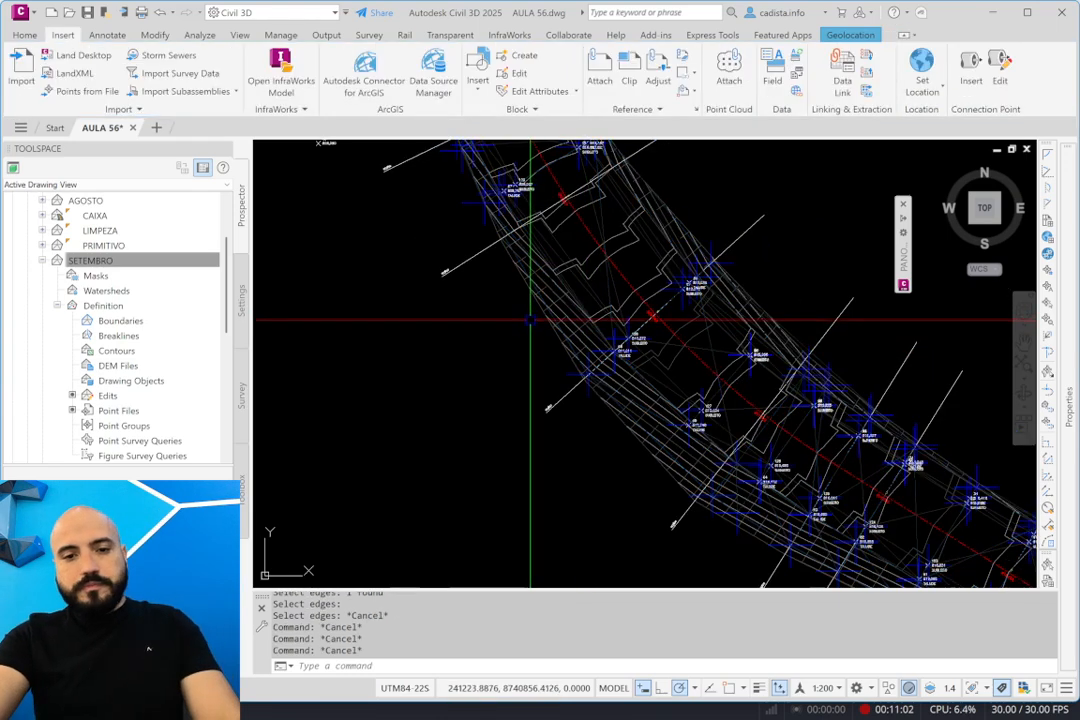
type("PL")
key("Return")
left_click(478, 355)
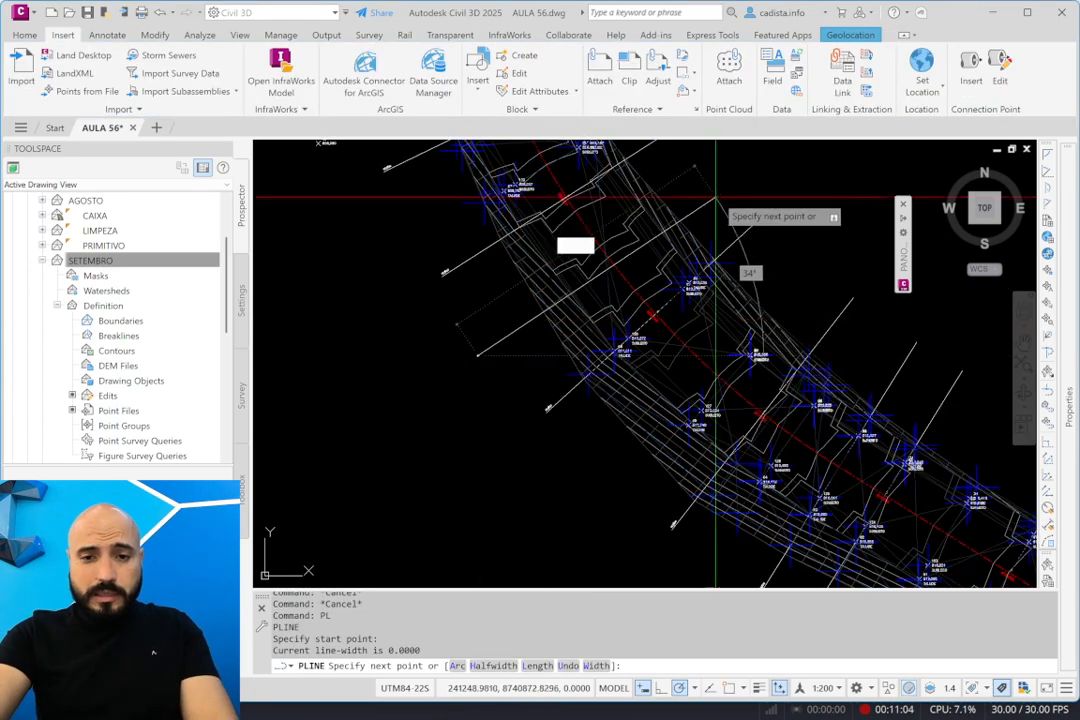
left_click(730, 166)
key("Escape")
Create a quick profile along the crossing polyline, sampling all surfaces with the V1:1000 profile view style, placed below the road plan.
right_click(710, 193)
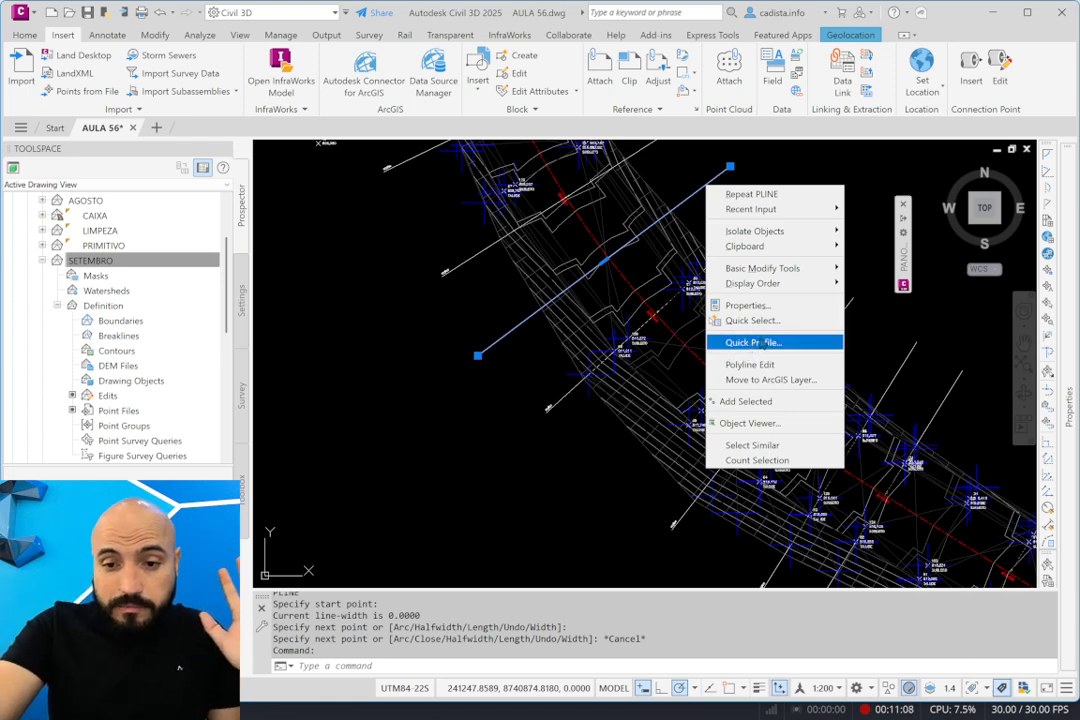
left_click(763, 343)
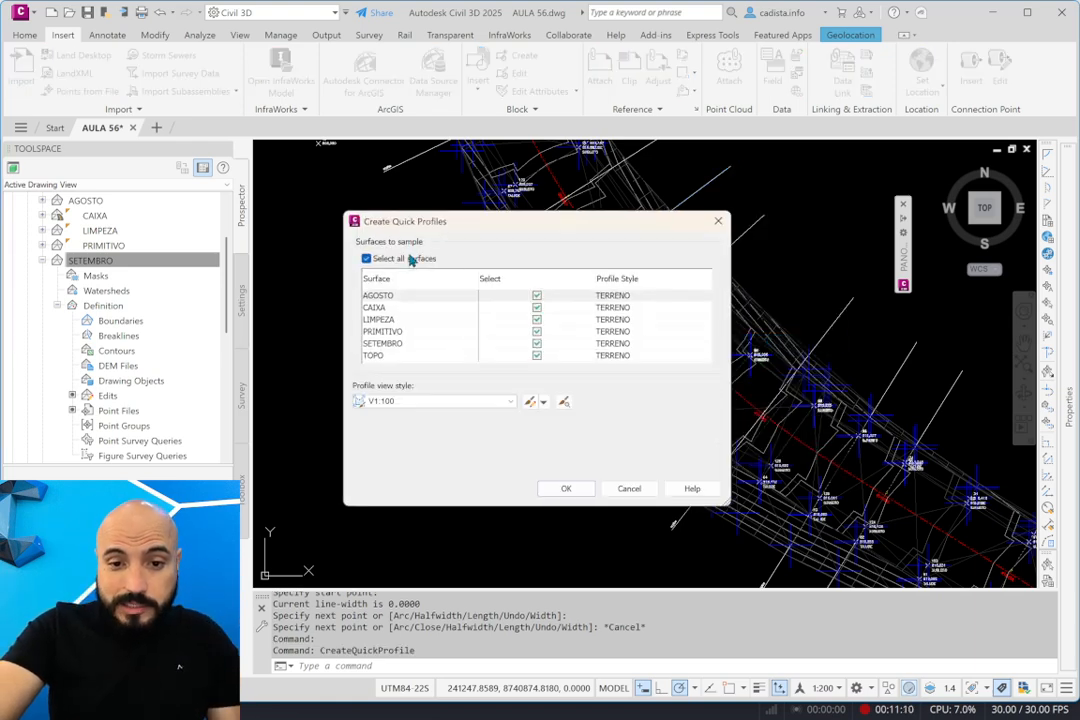
left_click(423, 400)
left_click(396, 439)
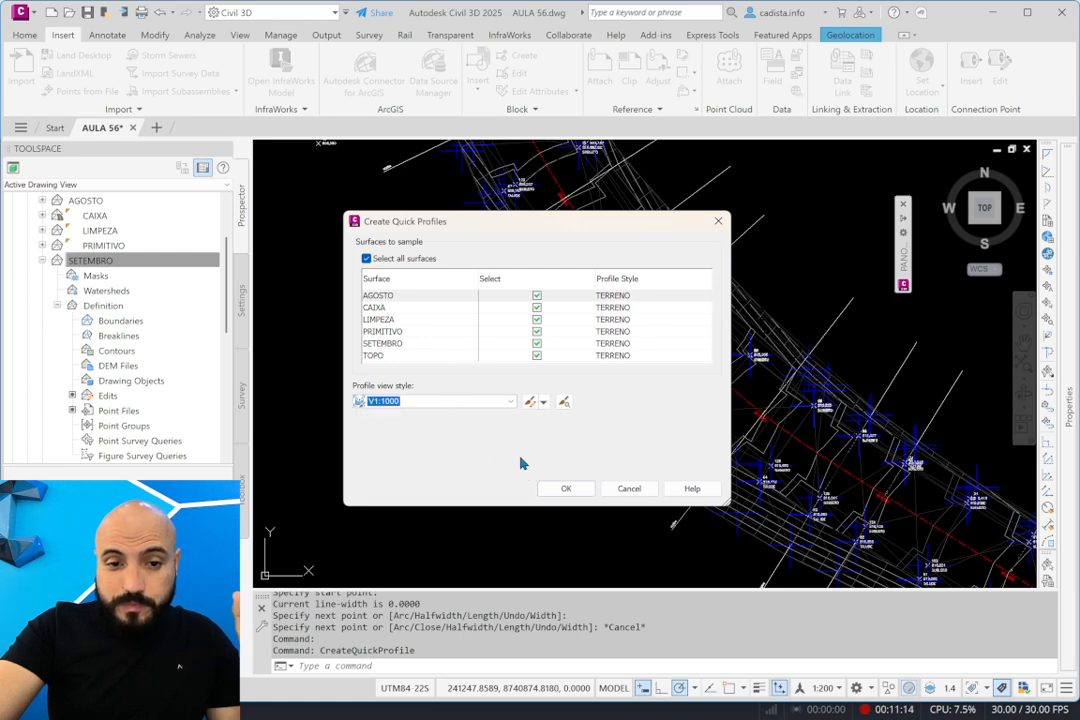
left_click(460, 321)
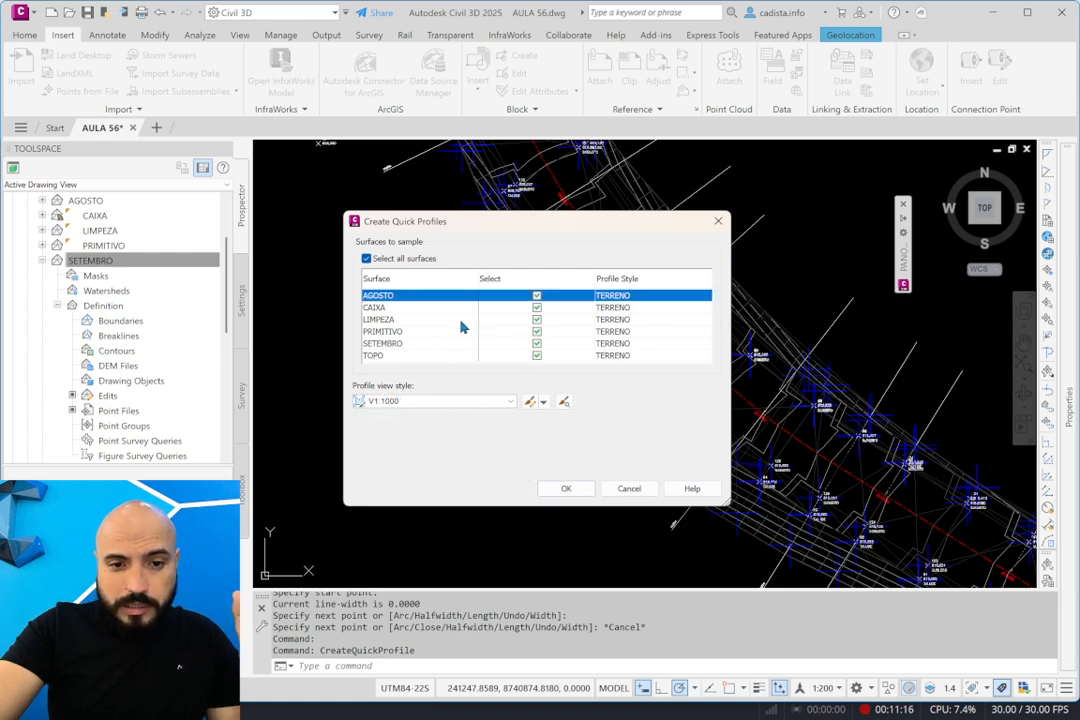
left_click(577, 489)
scroll(540, 386, "down", 5)
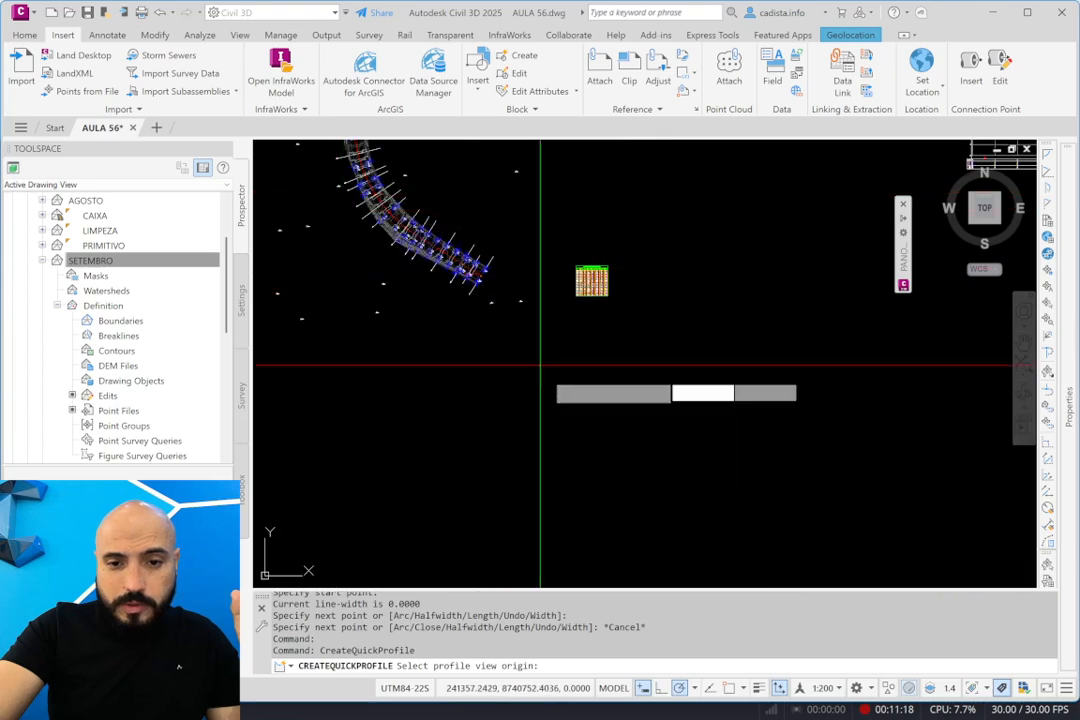
left_click(661, 428)
Delete the TOPO surface profile from the quick profile view.
scroll(672, 410, "up", 10)
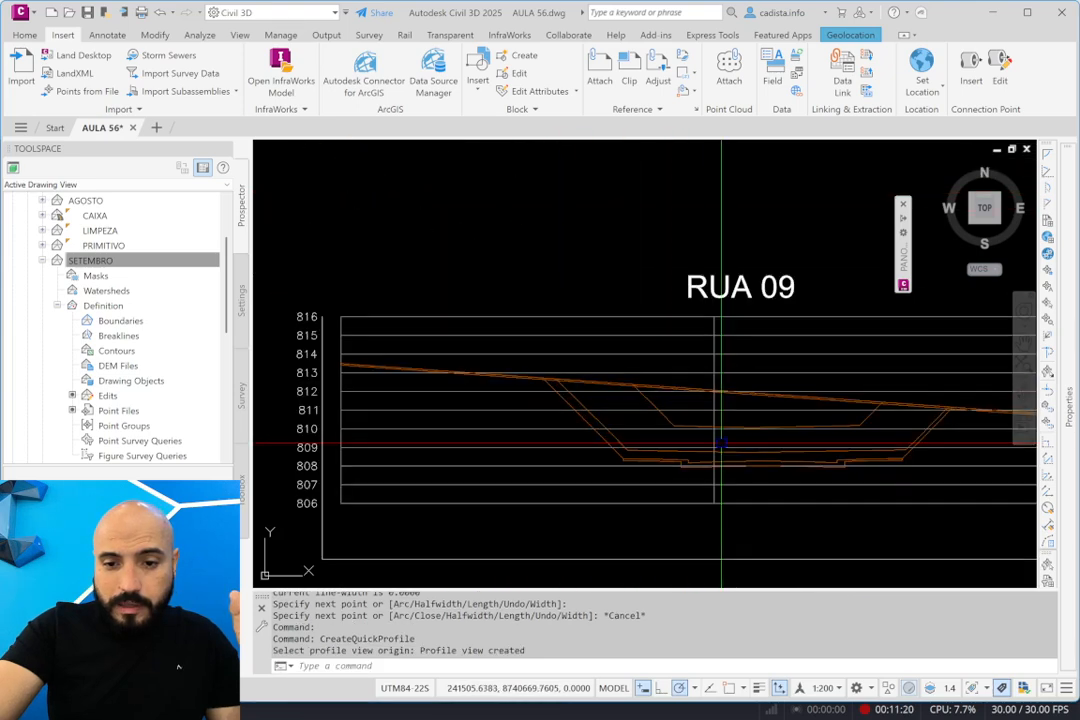
middle_click_drag(674, 403, 534, 343)
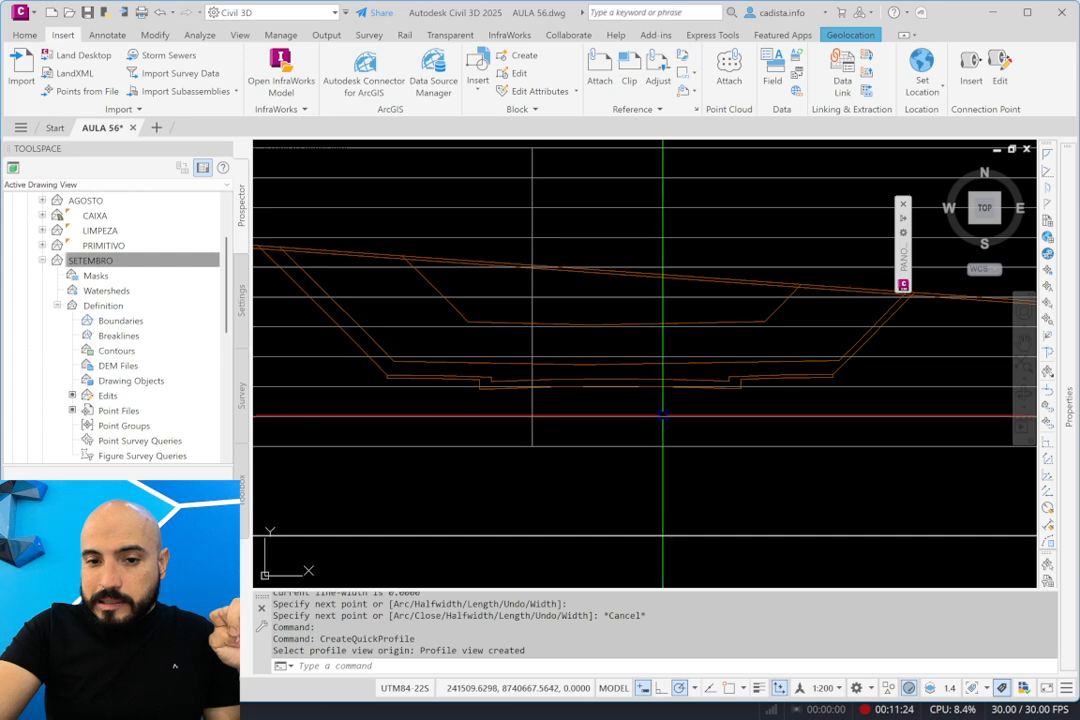
scroll(727, 379, "up", 2)
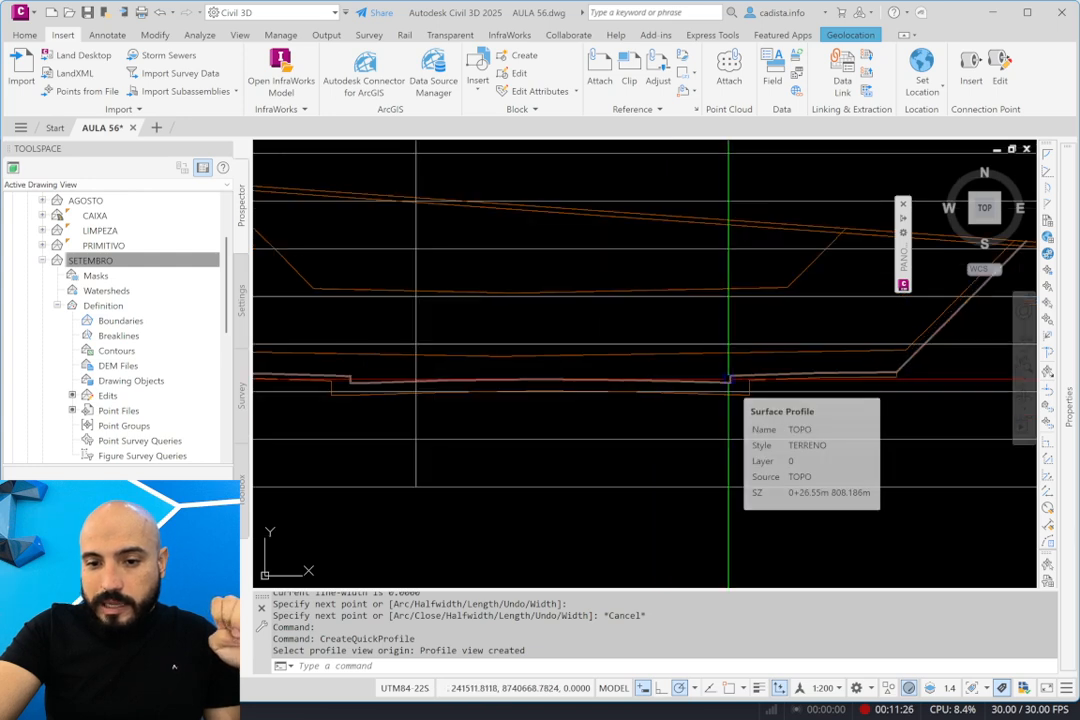
left_click(729, 379)
key("Delete")
scroll(730, 360, "down", 2)
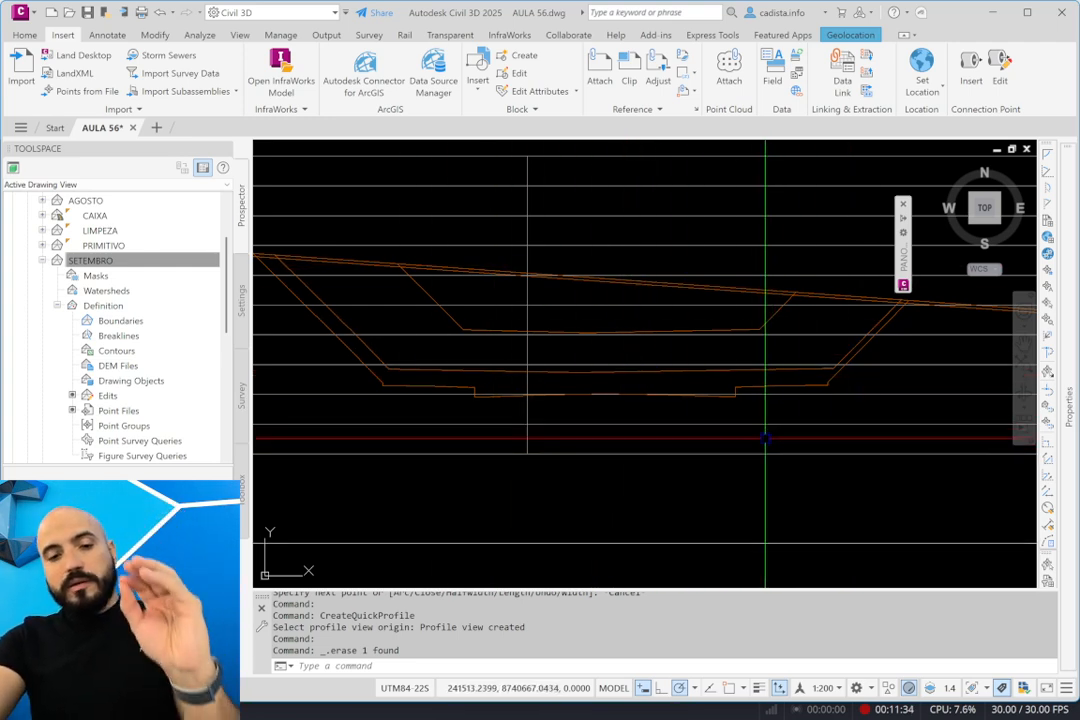
Delete the quick profile view and return to the end of the road plan.
left_click(752, 445)
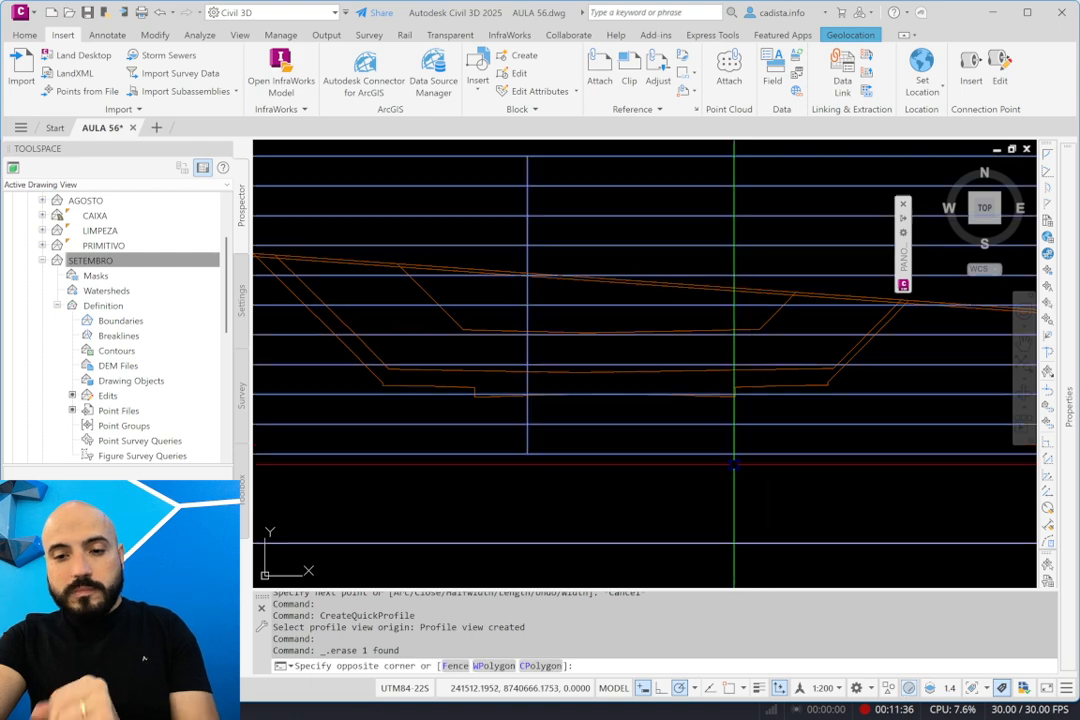
left_click(720, 458)
key("Delete")
scroll(715, 459, "down", 5)
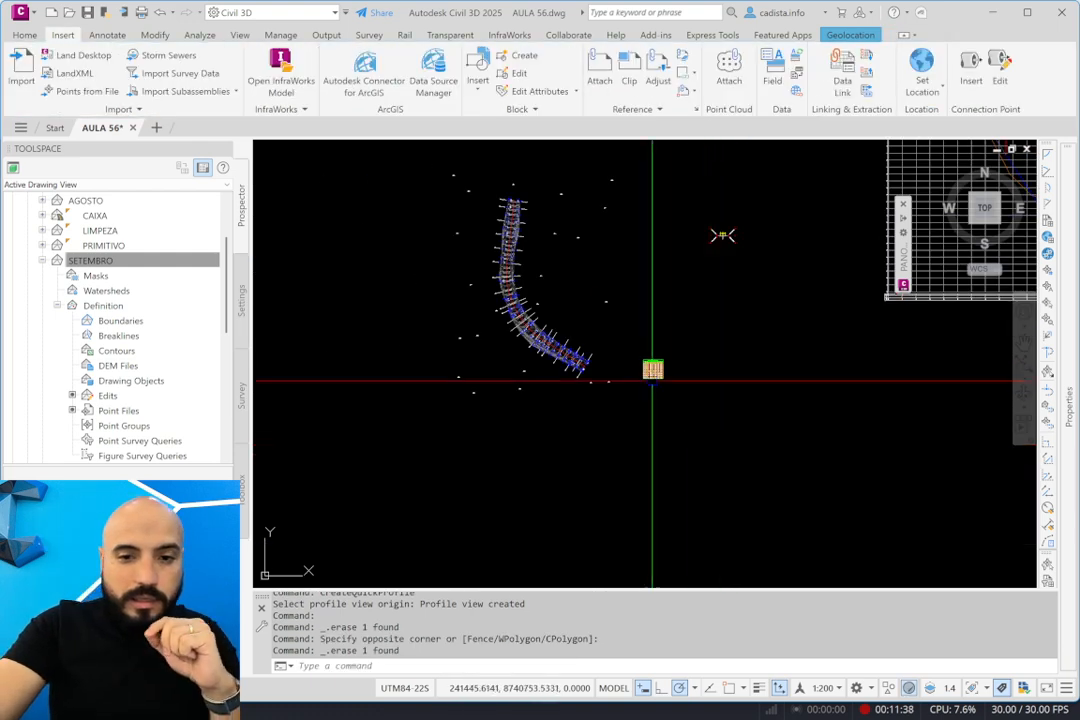
scroll(610, 362, "up", 6)
key("Escape")
key("Escape")
key("Escape")
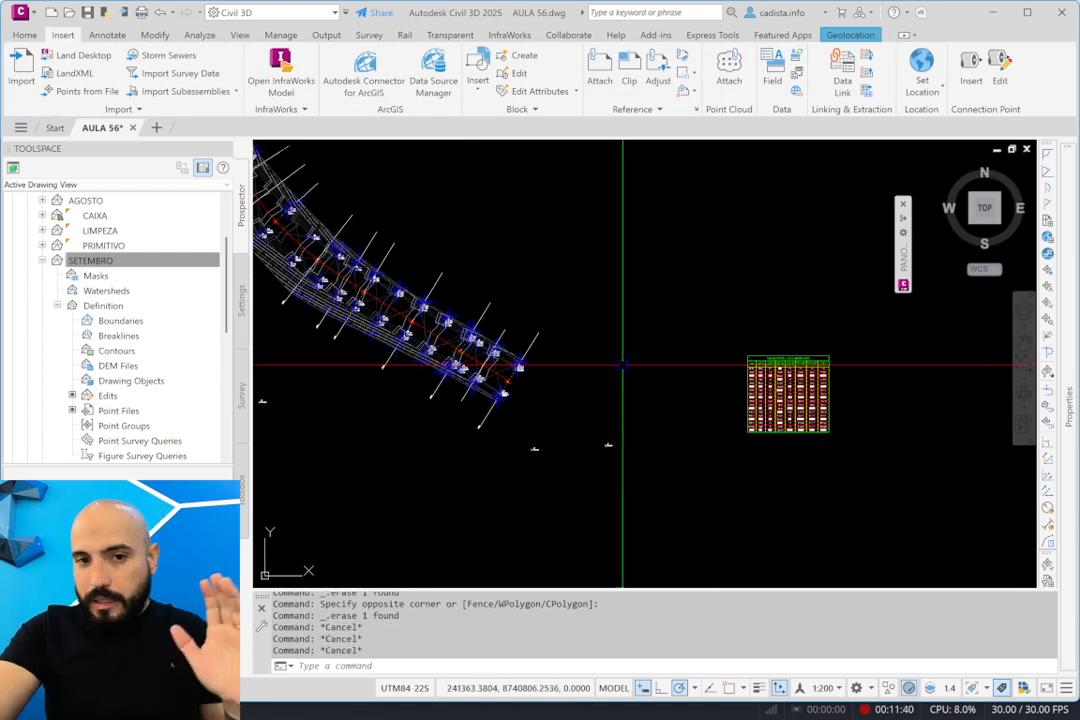
Open Compute Materials for the SEÇÕES DA RUA 06 sample line group on alignment RUA 06 and choose 1.MEDICAO as another criteria to import.
left_click(534, 340)
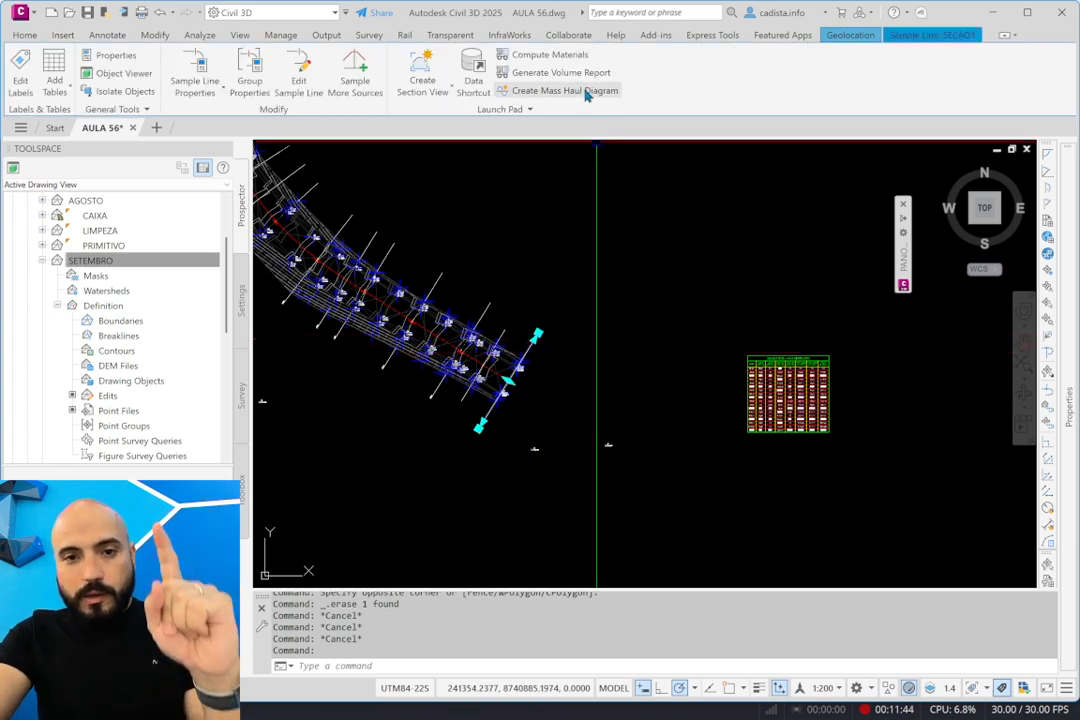
left_click(556, 55)
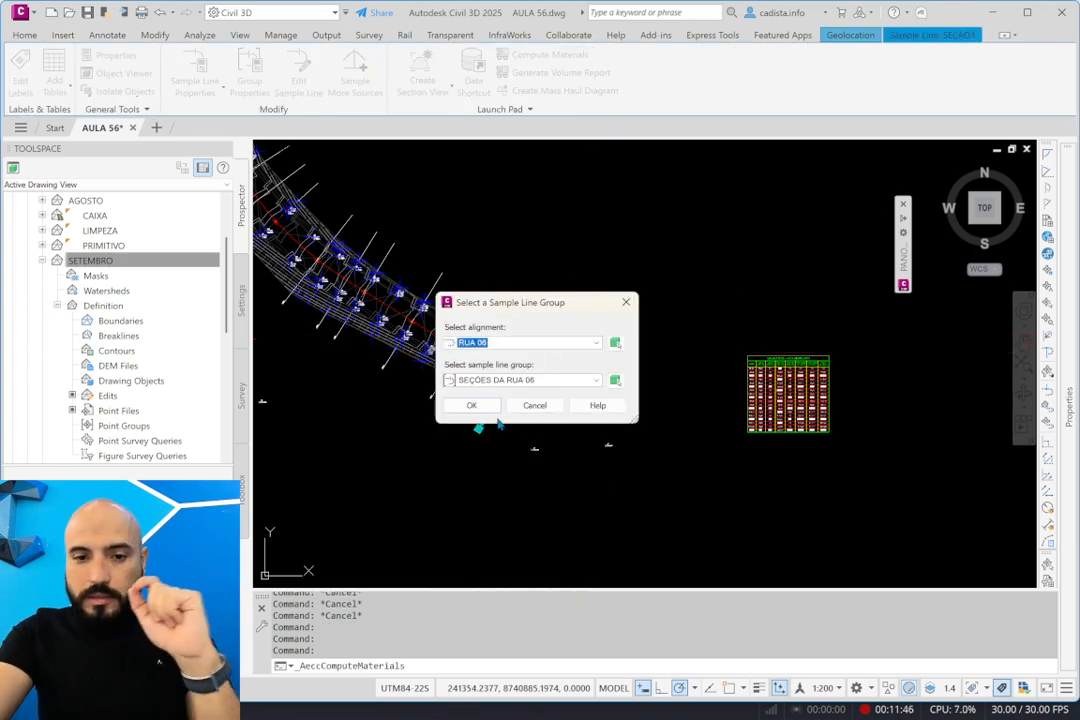
left_click(490, 411)
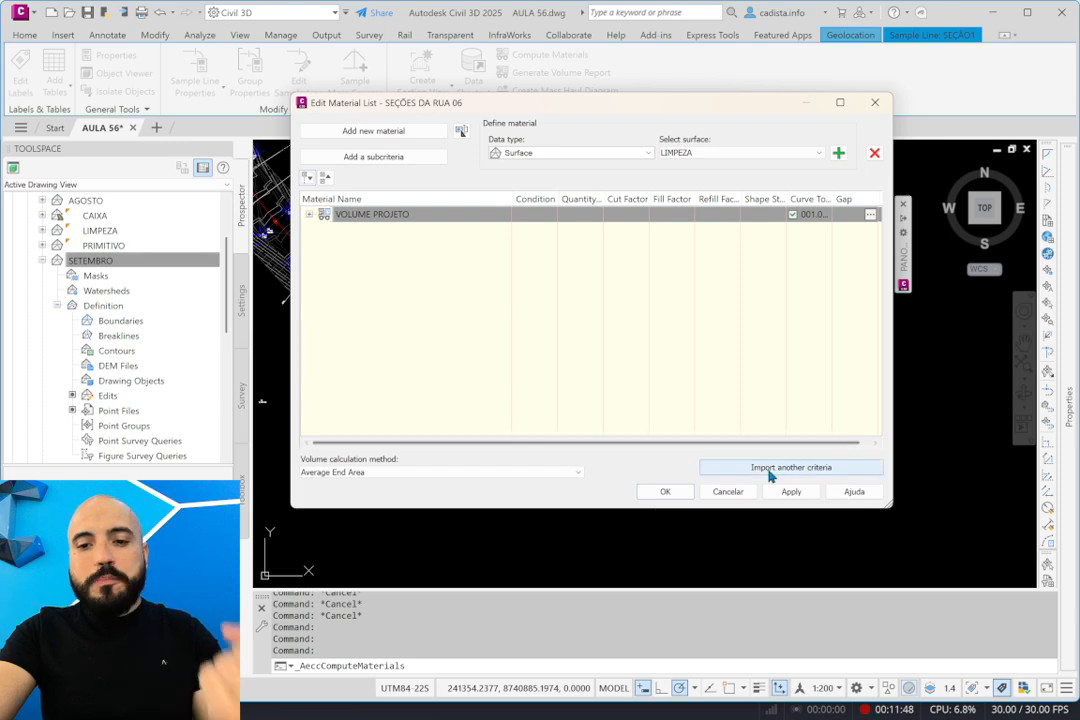
left_click(769, 470)
left_click(537, 345)
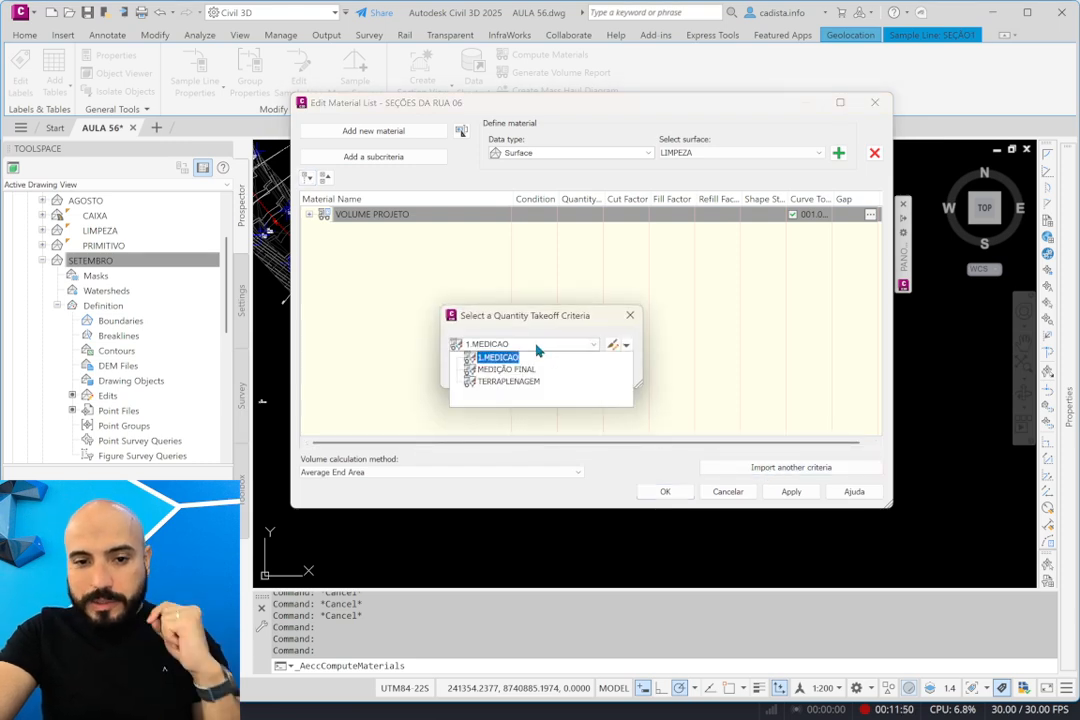
left_click(482, 357)
left_click(498, 372)
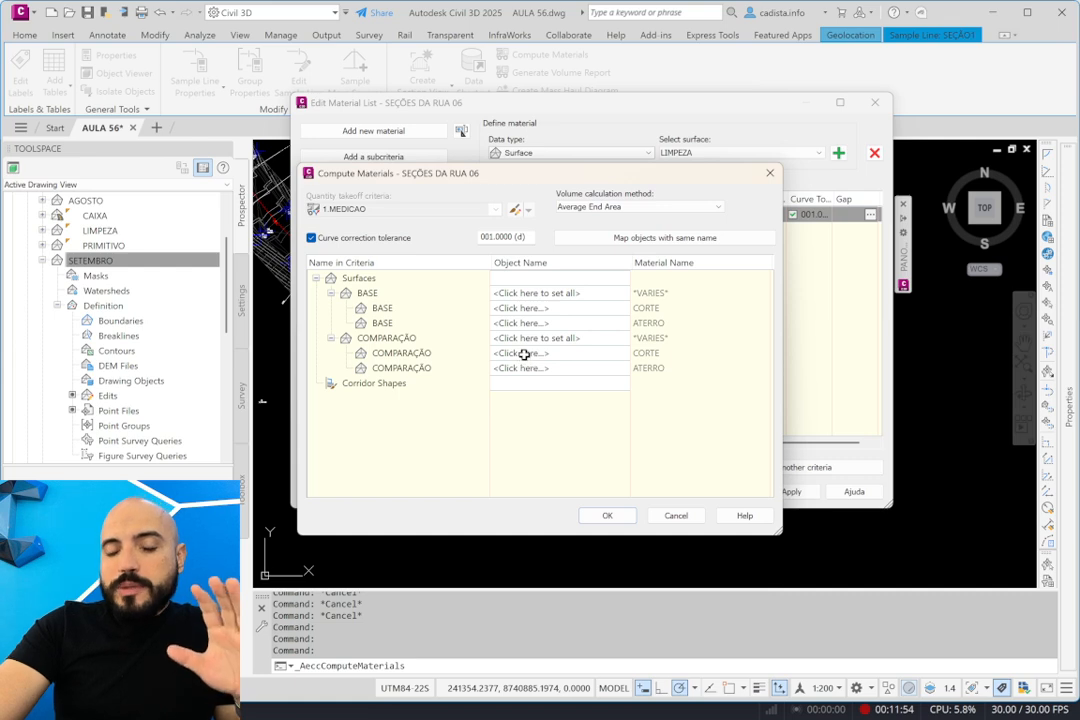
left_click(554, 293)
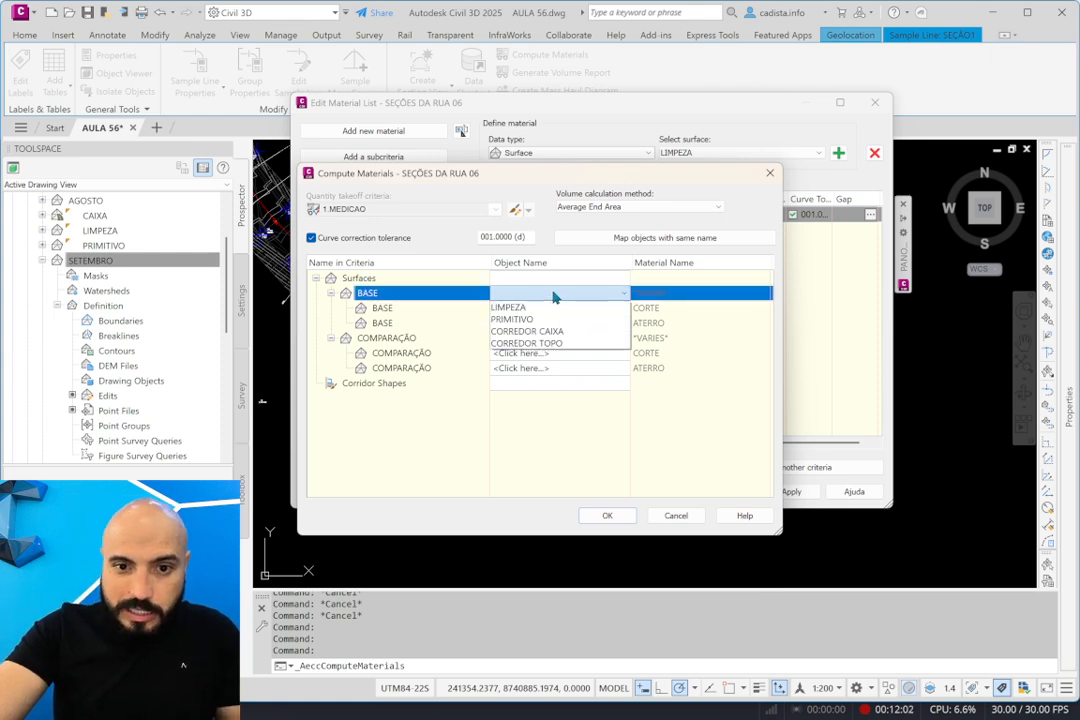
left_click(557, 320)
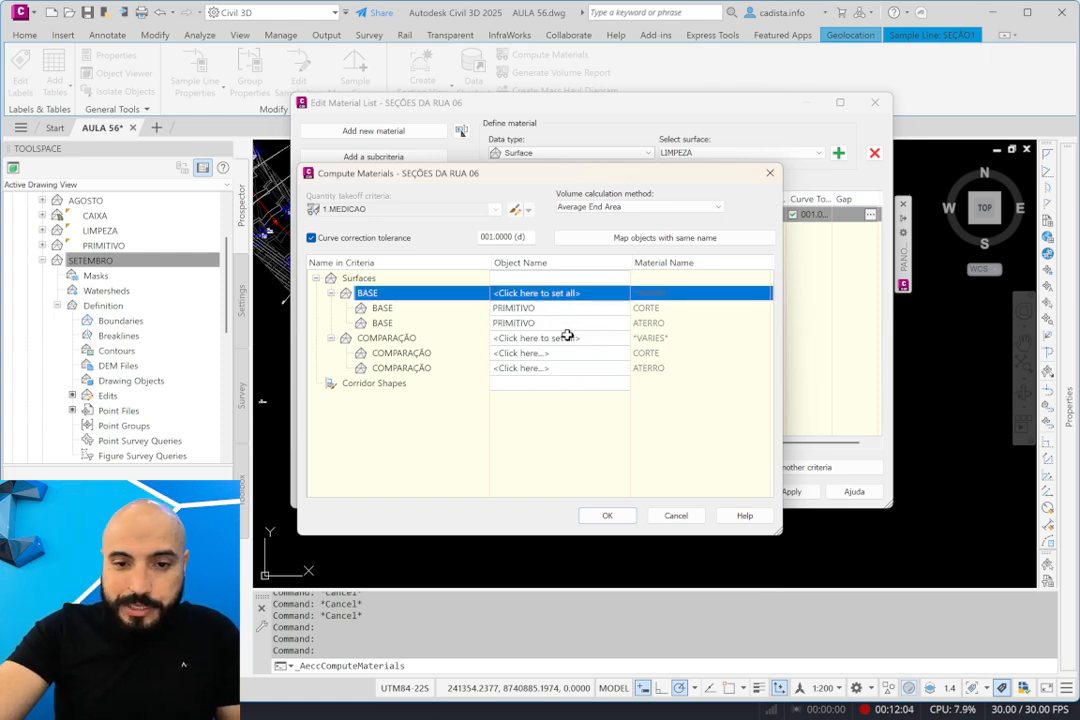
left_click(560, 338)
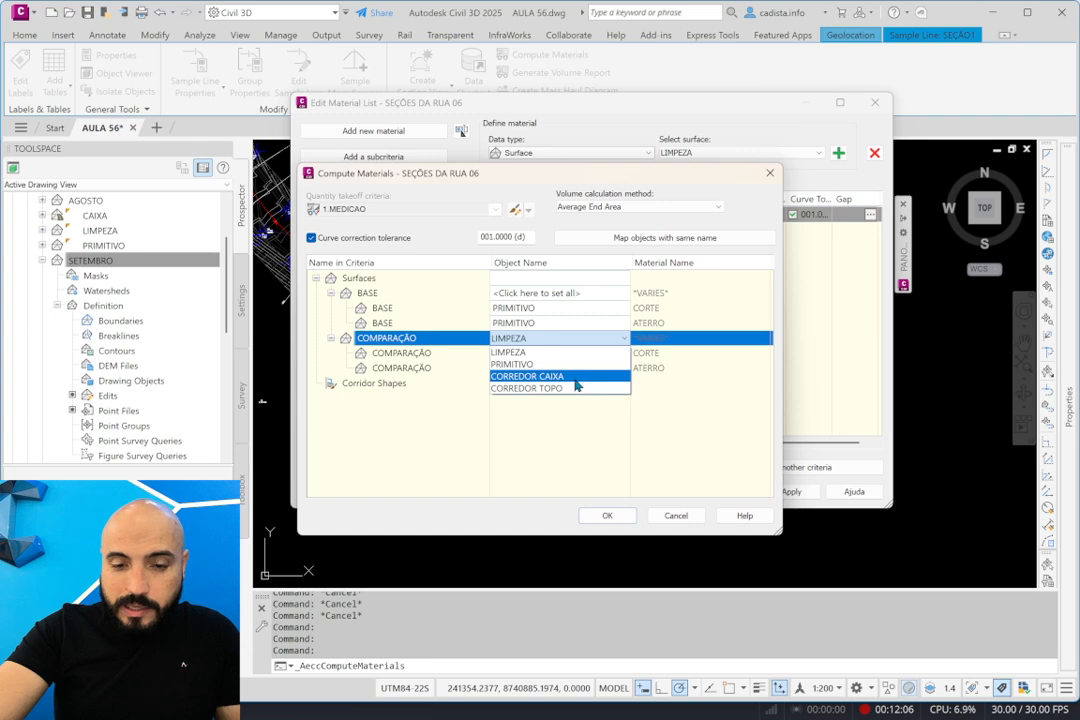
left_click(600, 432)
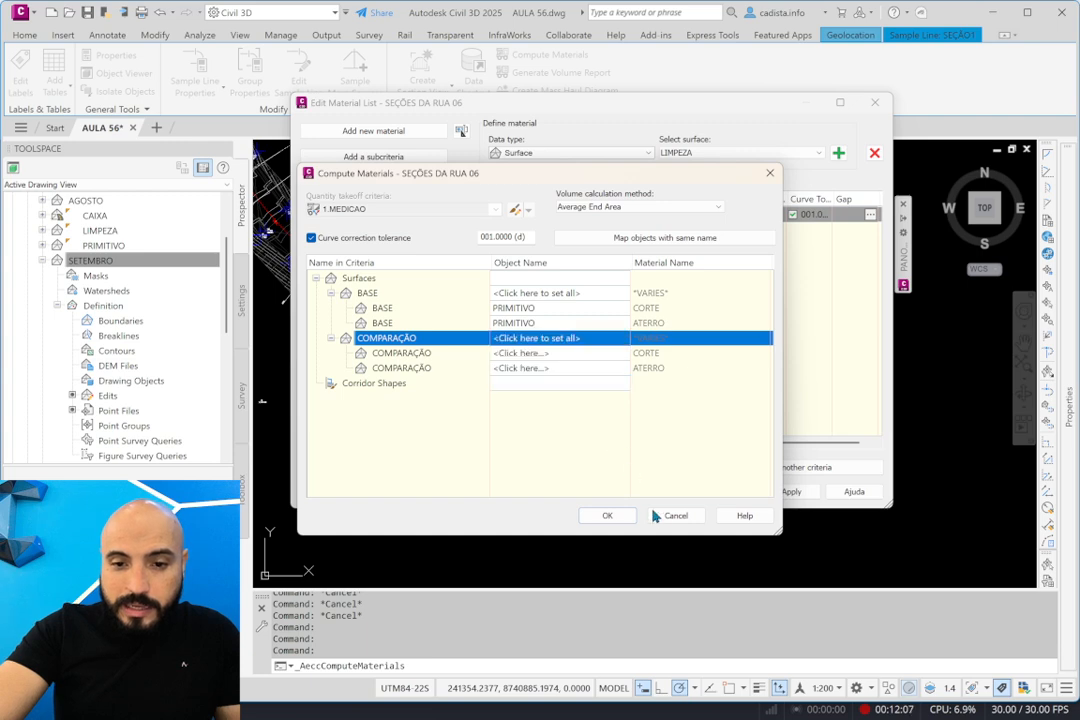
left_click(580, 342)
left_click(552, 418)
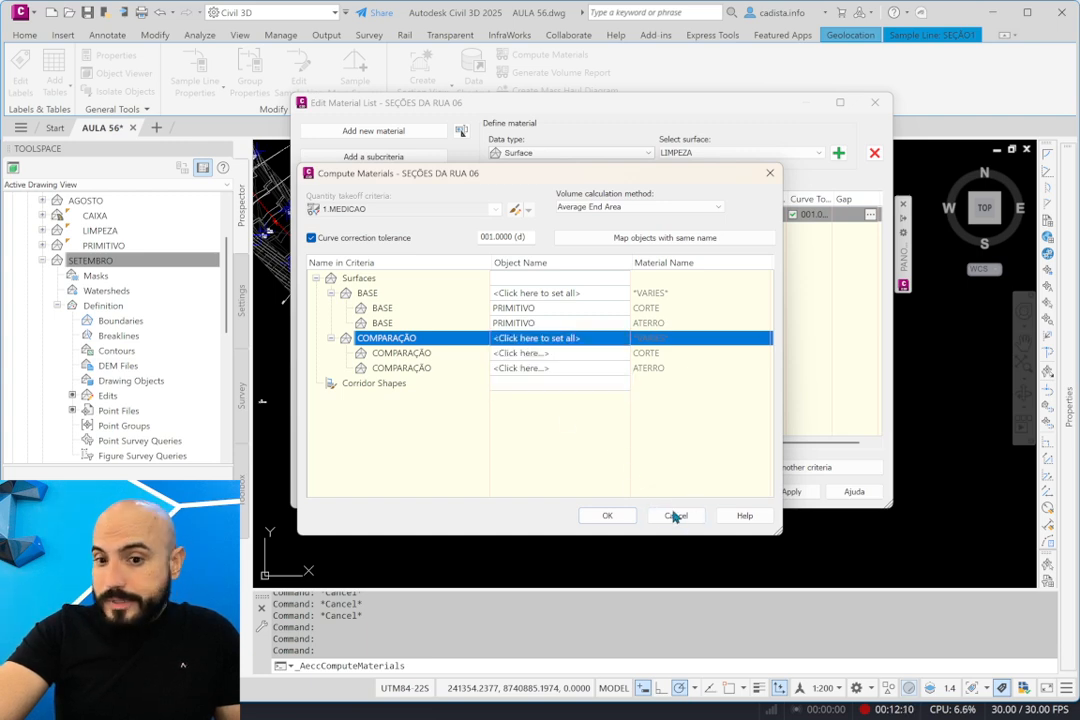
left_click(674, 516)
left_click(728, 492)
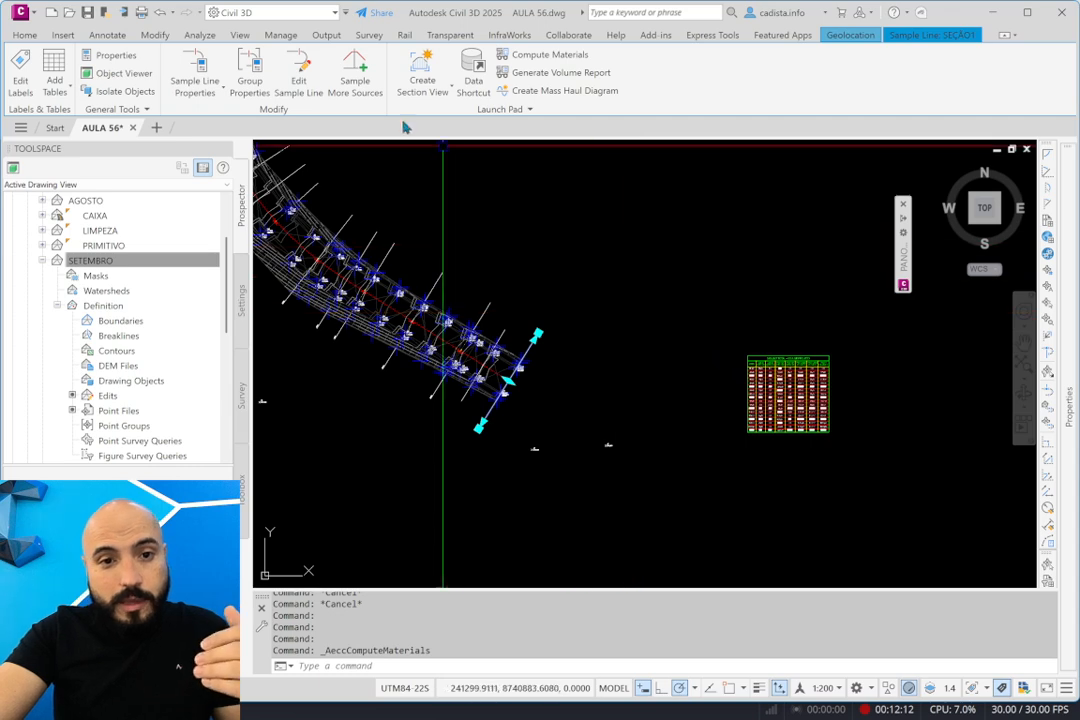
Add the AGOSTO and SETEMBRO surfaces to the sampled section sources of SEÇÕES DA RUA 06.
left_click(355, 76)
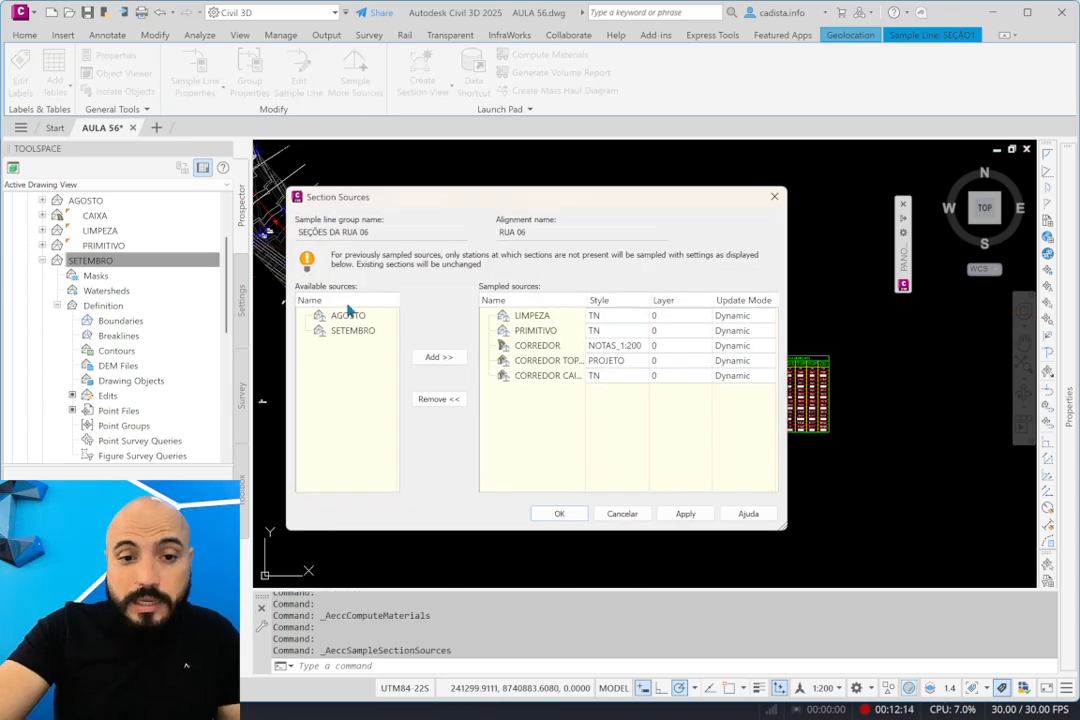
left_click(438, 357)
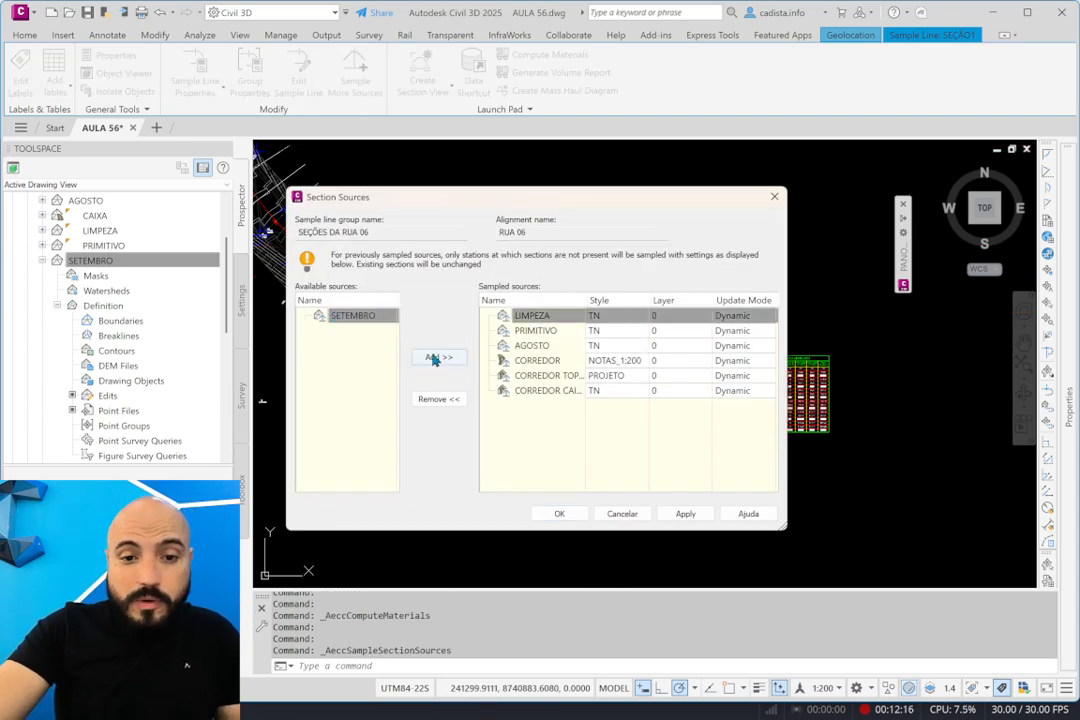
left_click(436, 358)
left_click(572, 512)
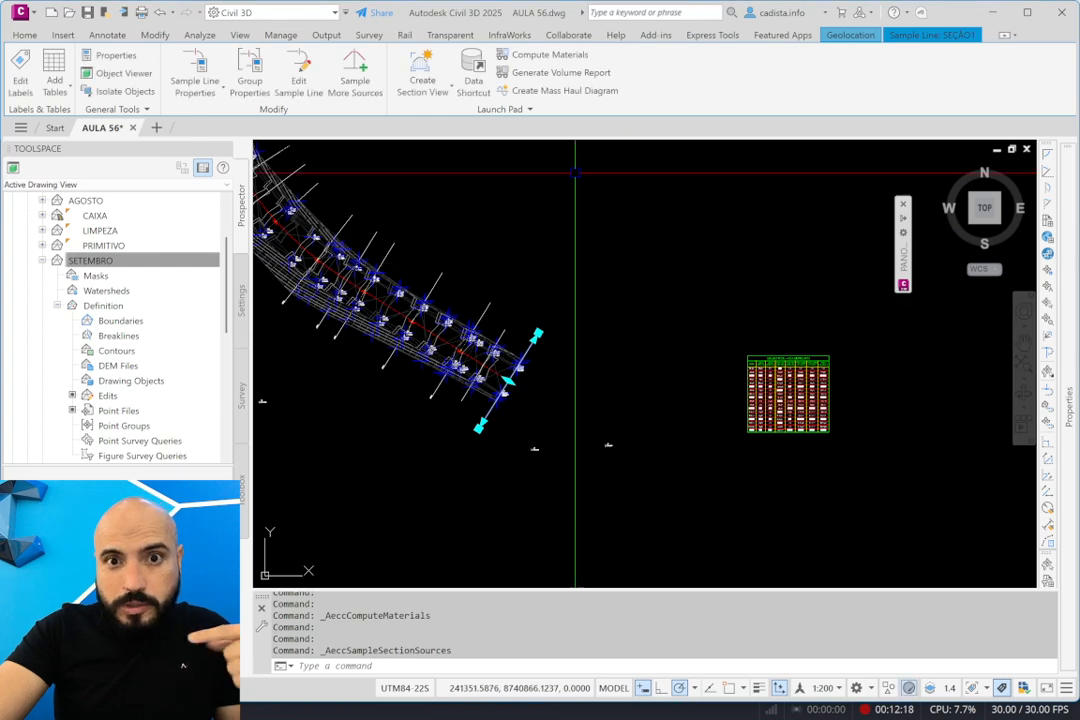
Import the 1.MEDICAO criteria into the SEÇÕES DA RUA 06 materials, mapping all BASE surfaces to PRIMITIVO and all COMPARAÇÃO surfaces to AGOSTO.
left_click(548, 54)
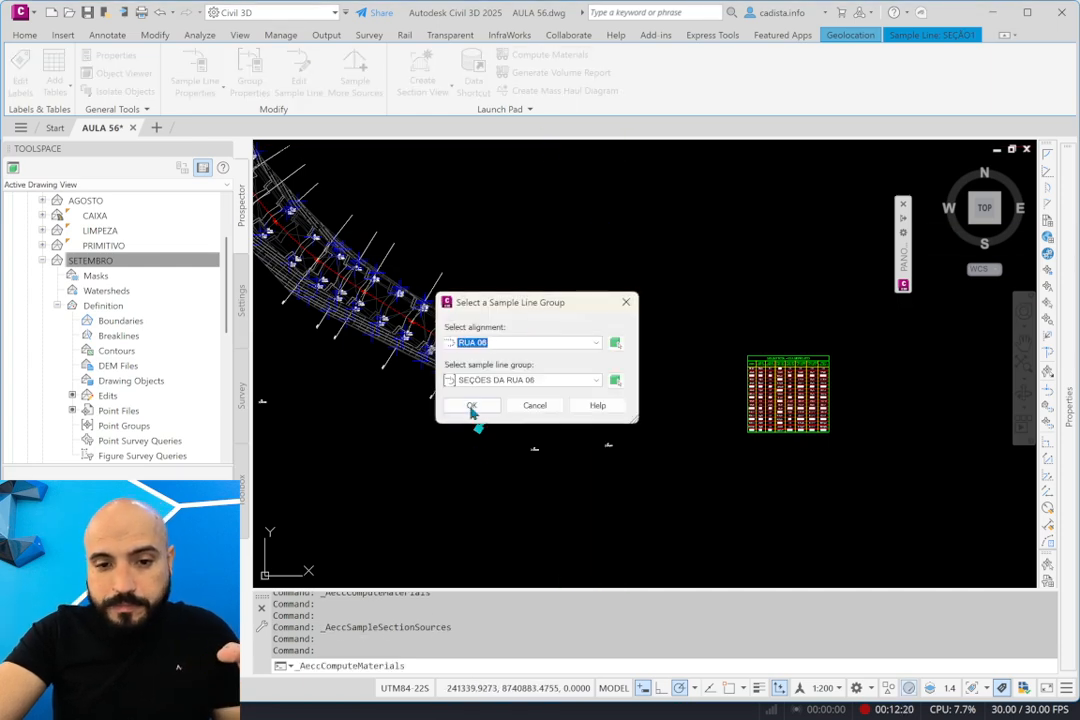
left_click(472, 407)
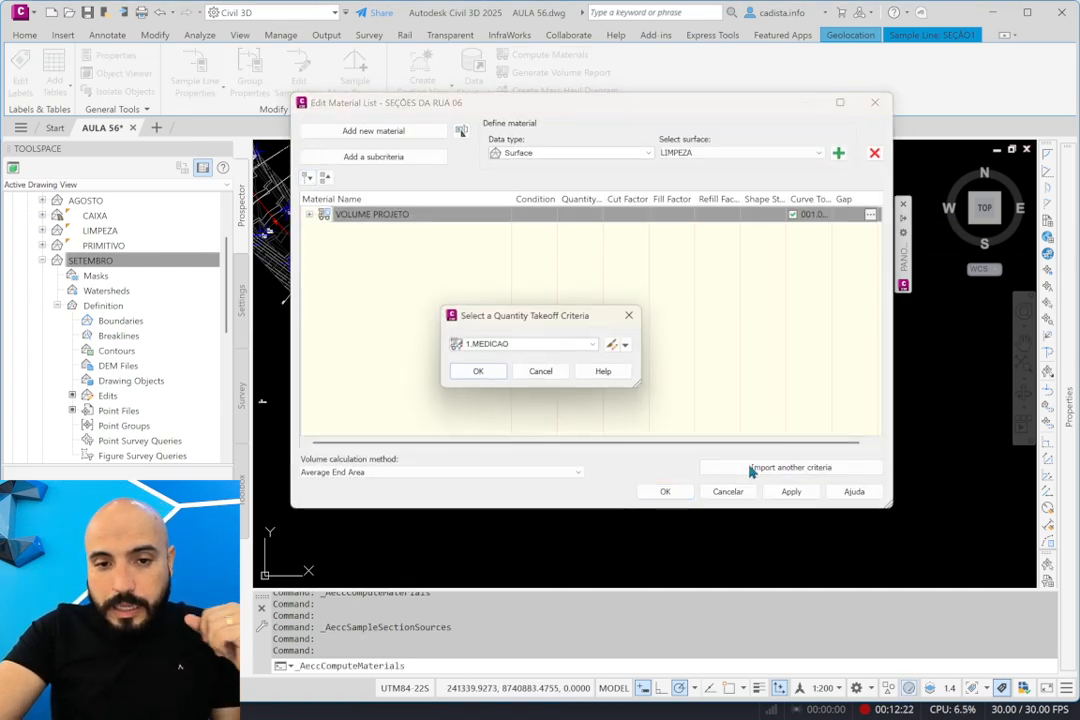
left_click(478, 371)
left_click(541, 293)
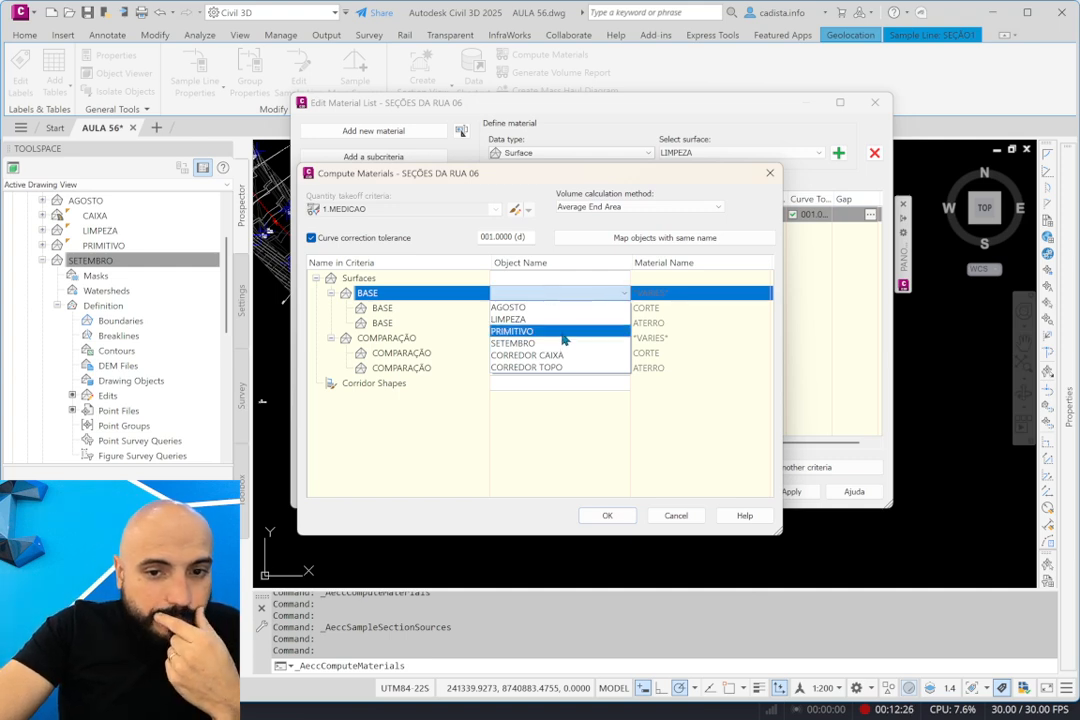
left_click(562, 333)
left_click(560, 340)
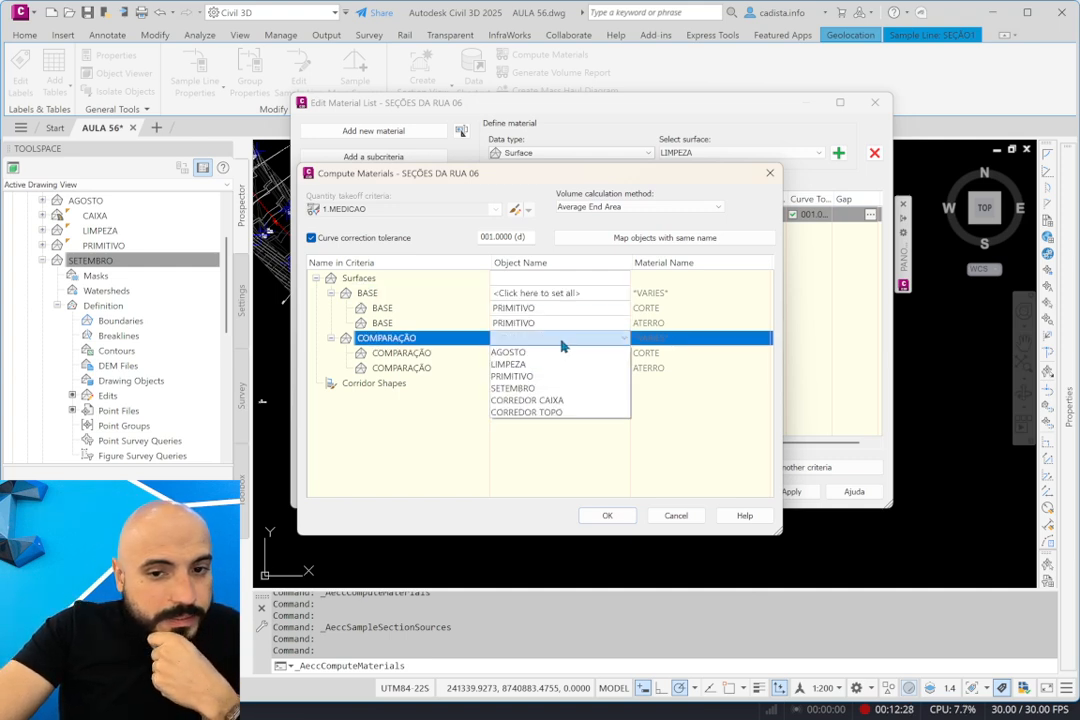
left_click(558, 352)
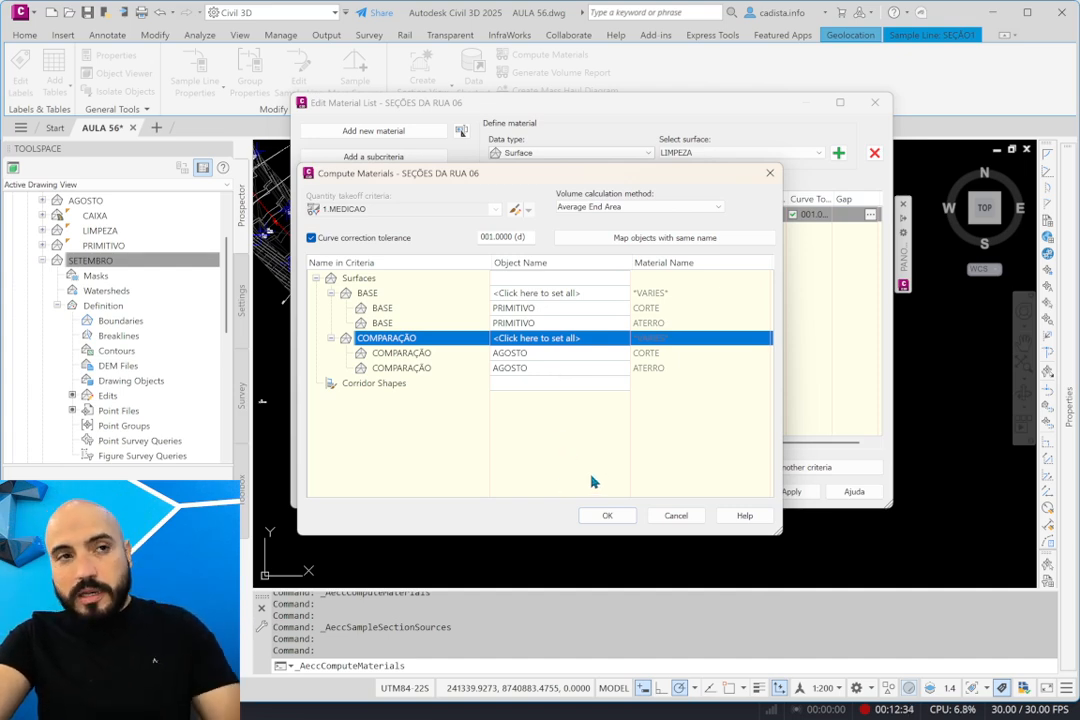
left_click(605, 515)
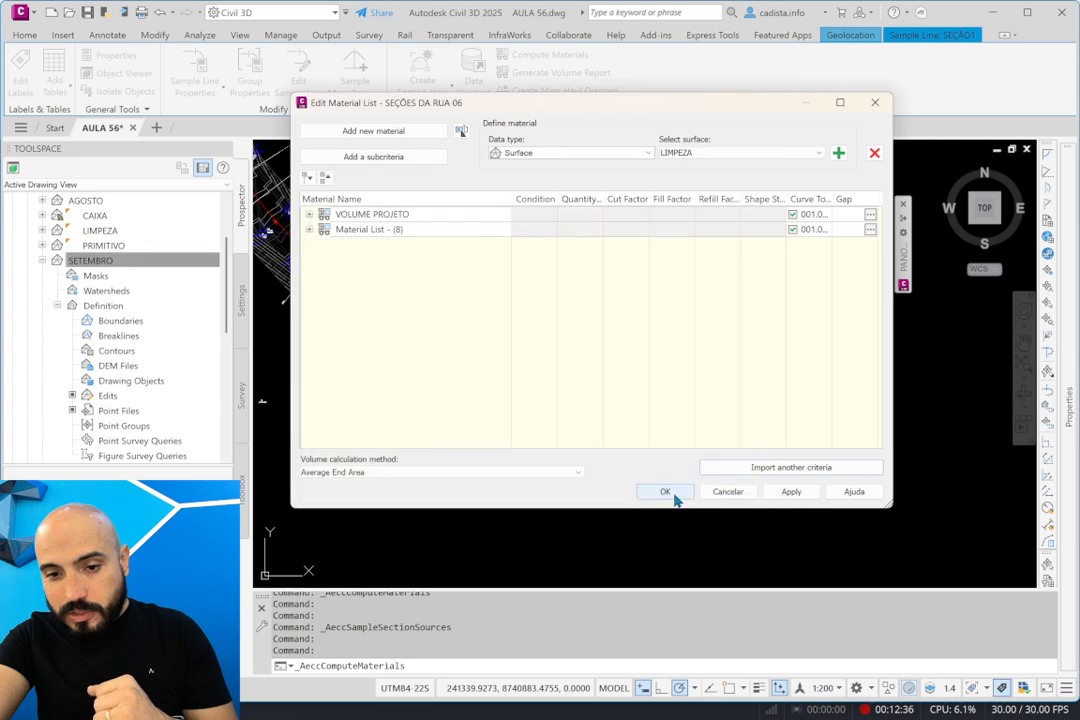
left_click(668, 491)
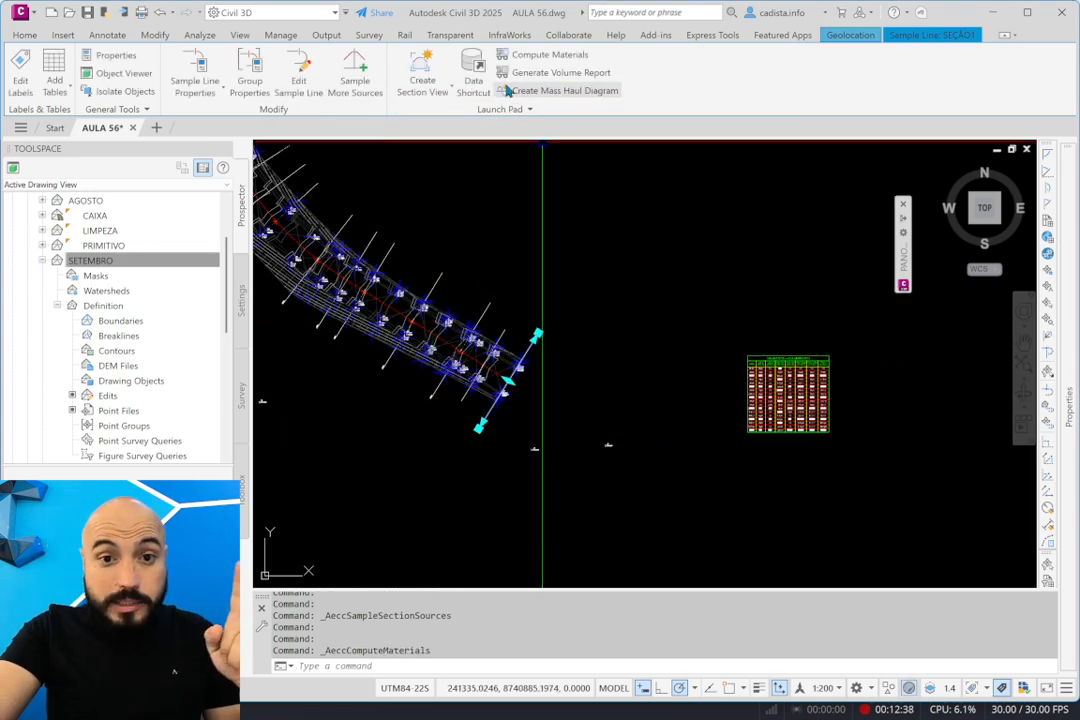
Reopen the material list of SEÇÕES DA RUA 06 and rename the newly imported list MEDICAO AGOSTO.
left_click(522, 60)
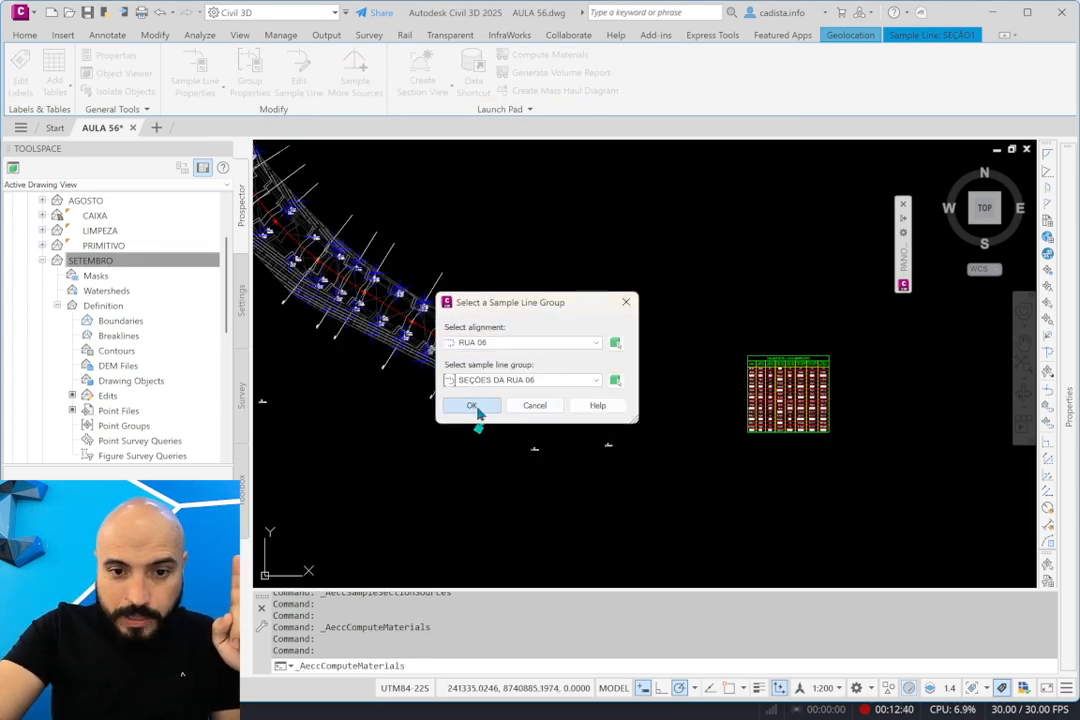
left_click(476, 408)
double_click(380, 231)
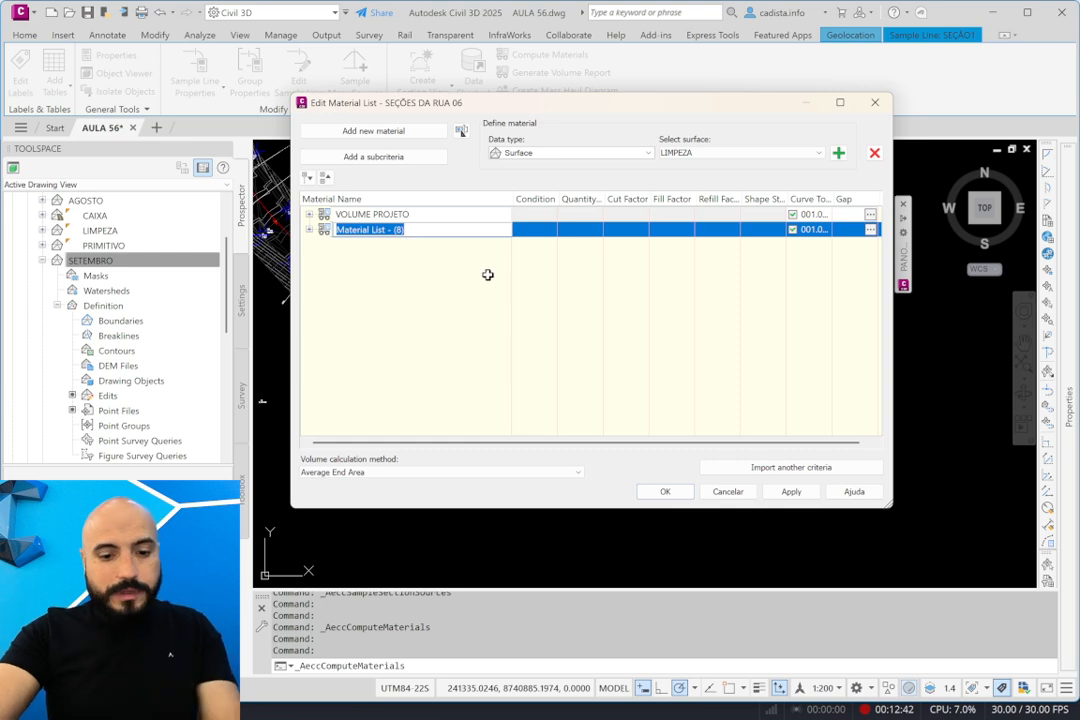
key("Caps_Lock")
type("med")
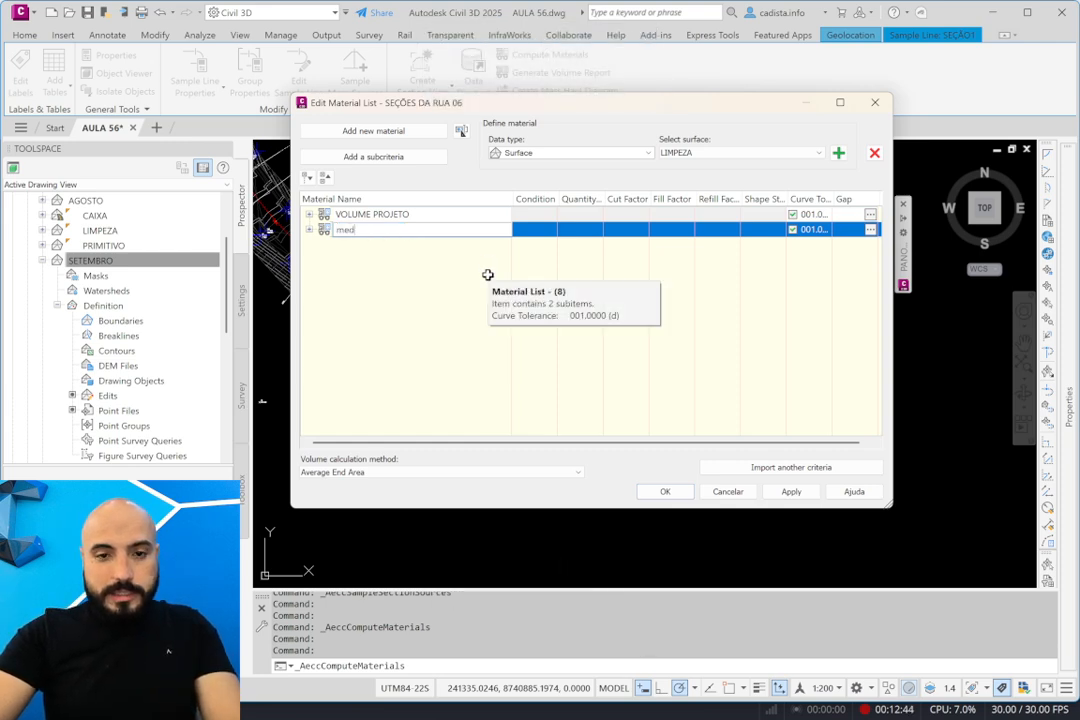
key("Caps_Lock")
type("MEDICAO AGOSTO")
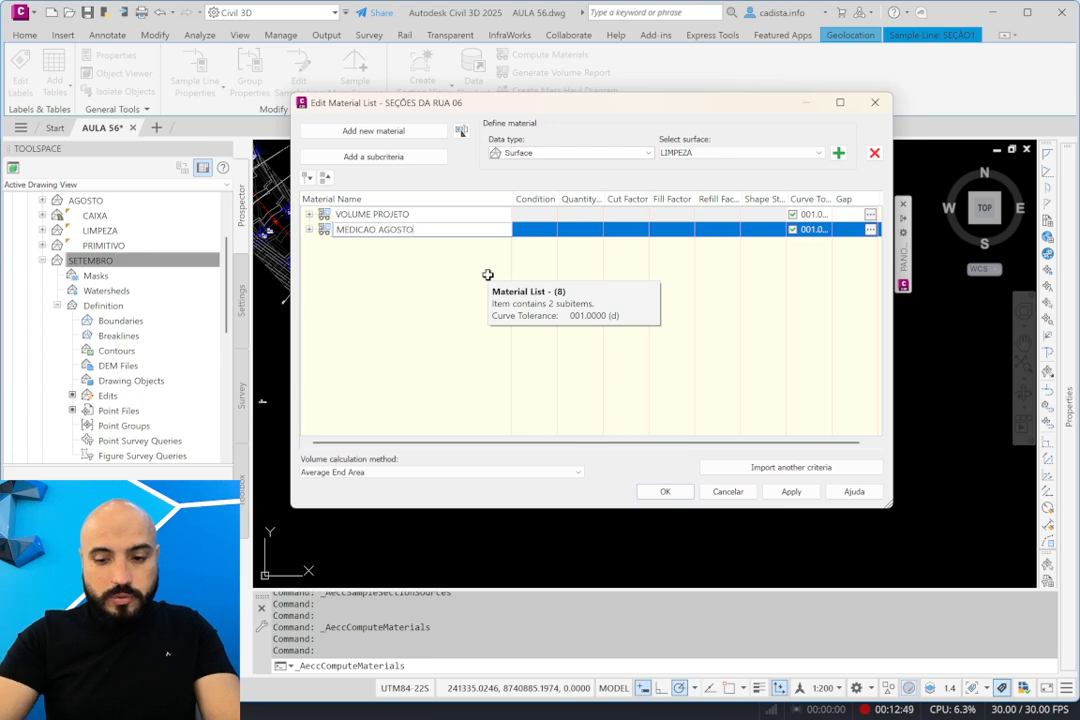
key("Return")
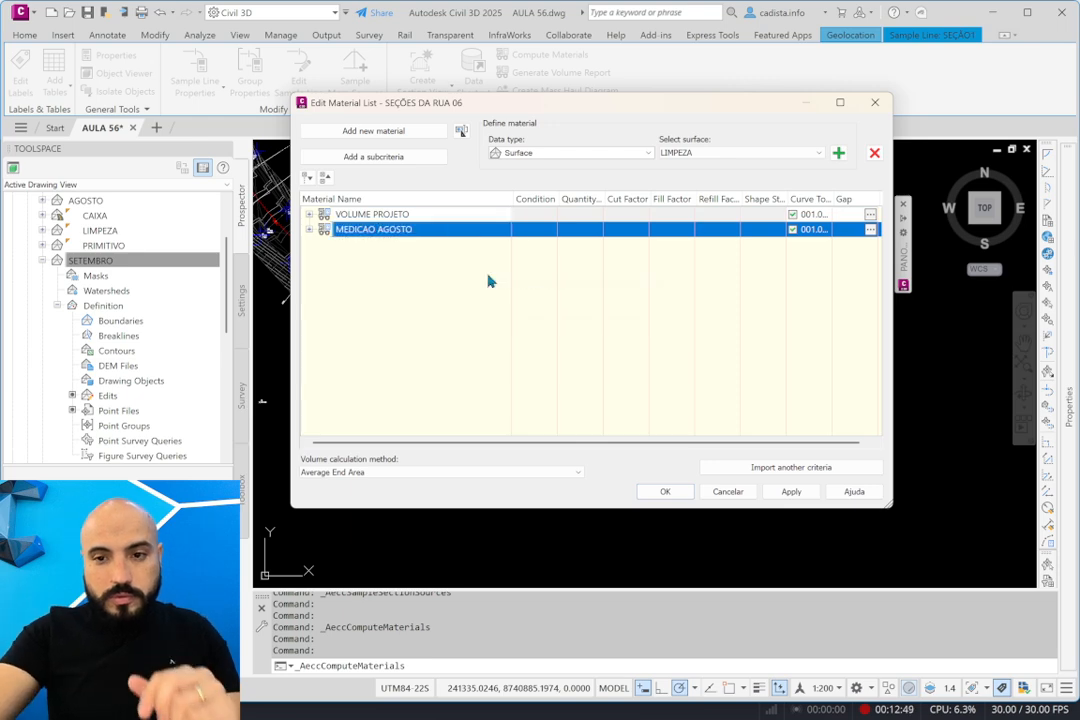
Expand the material lists and set the section shape style of CORTE under MEDICAO AGOSTO to CORTE 1.
left_click(309, 230)
left_click(323, 259)
left_click(323, 244)
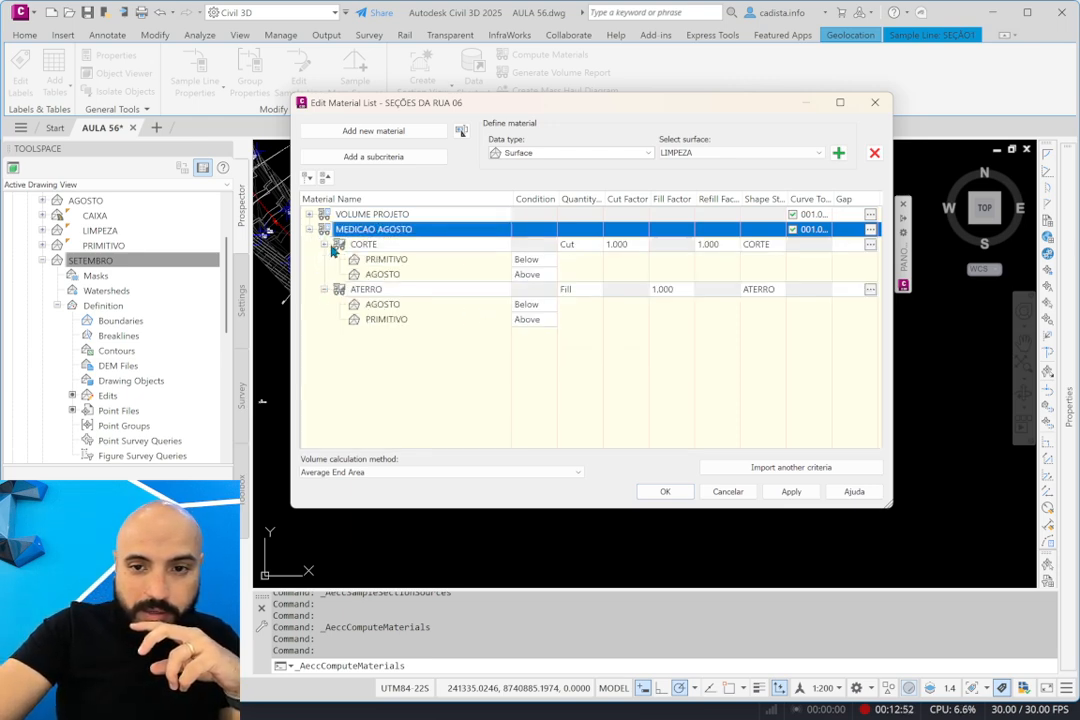
left_click(309, 215)
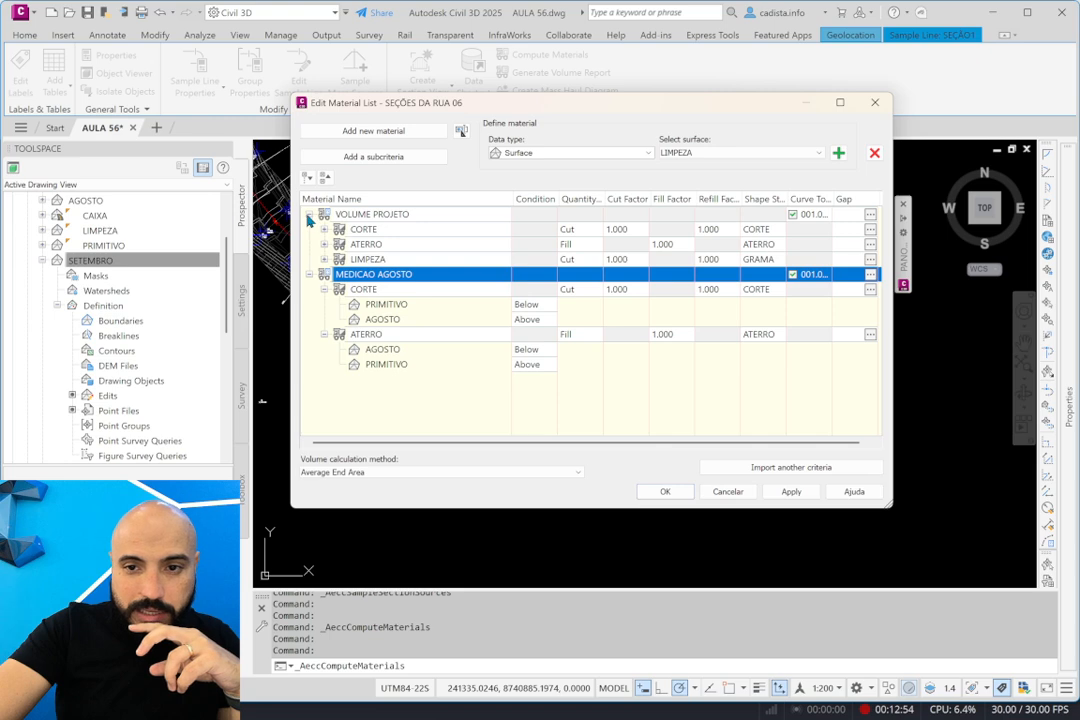
left_click(760, 289)
left_click(557, 344)
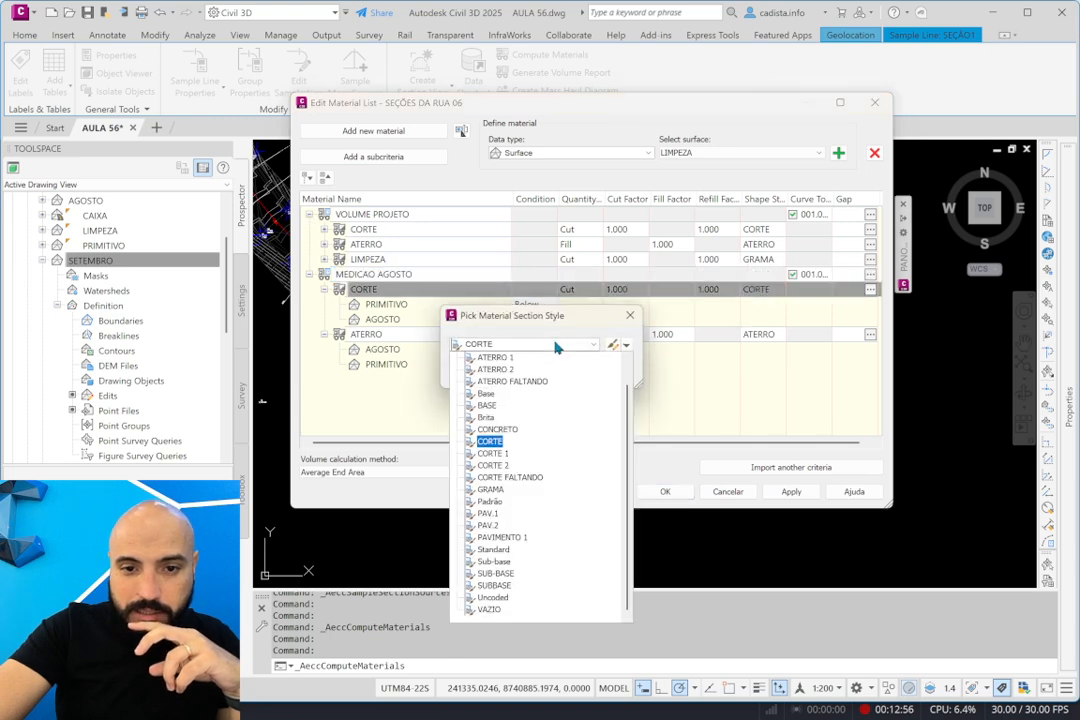
left_click(492, 453)
left_click(478, 371)
Set the section shape style of ATERRO under MEDICAO AGOSTO to CORTE 2 and accept the material list.
left_click(760, 334)
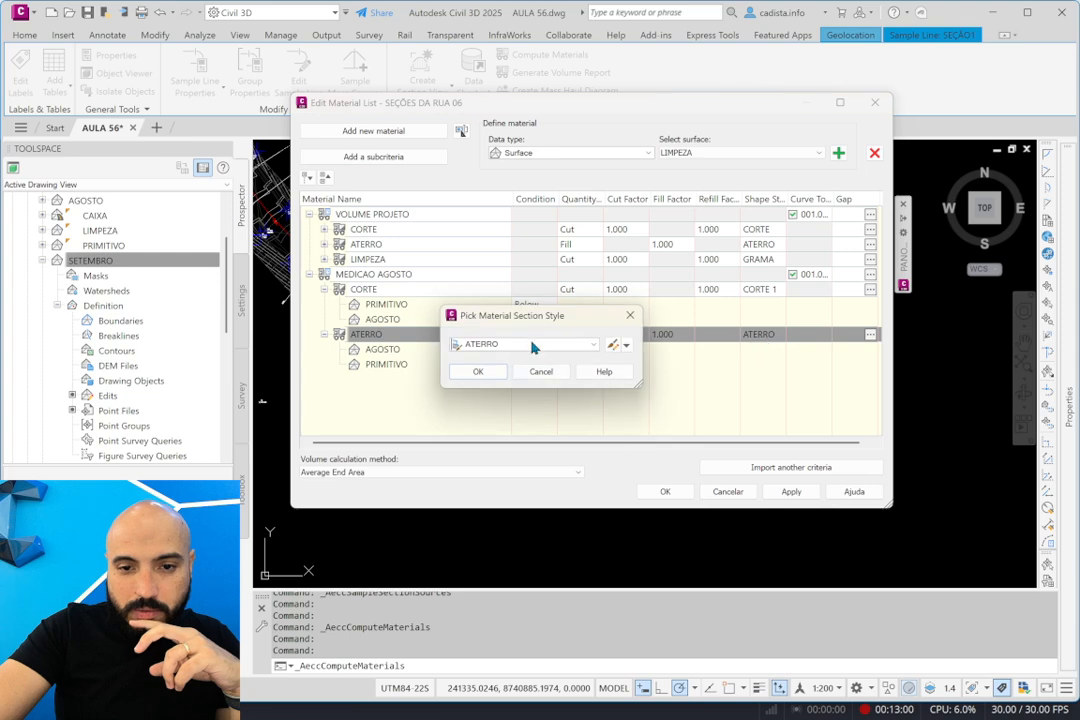
left_click(557, 344)
left_click(505, 478)
left_click(478, 371)
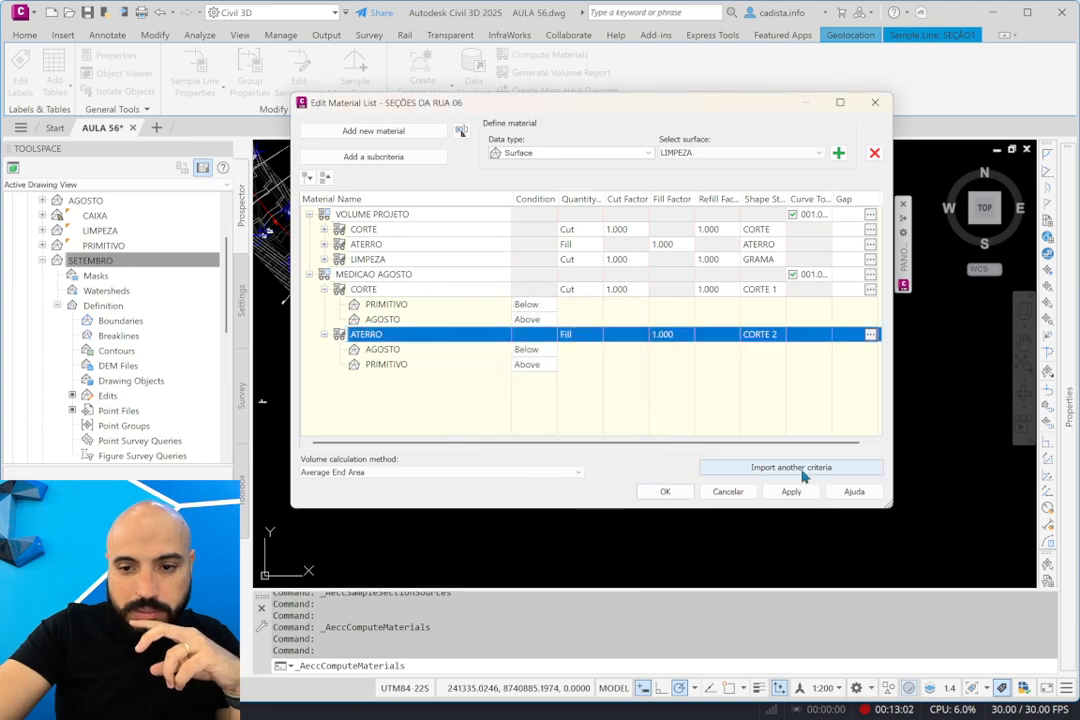
left_click(667, 491)
key("Escape")
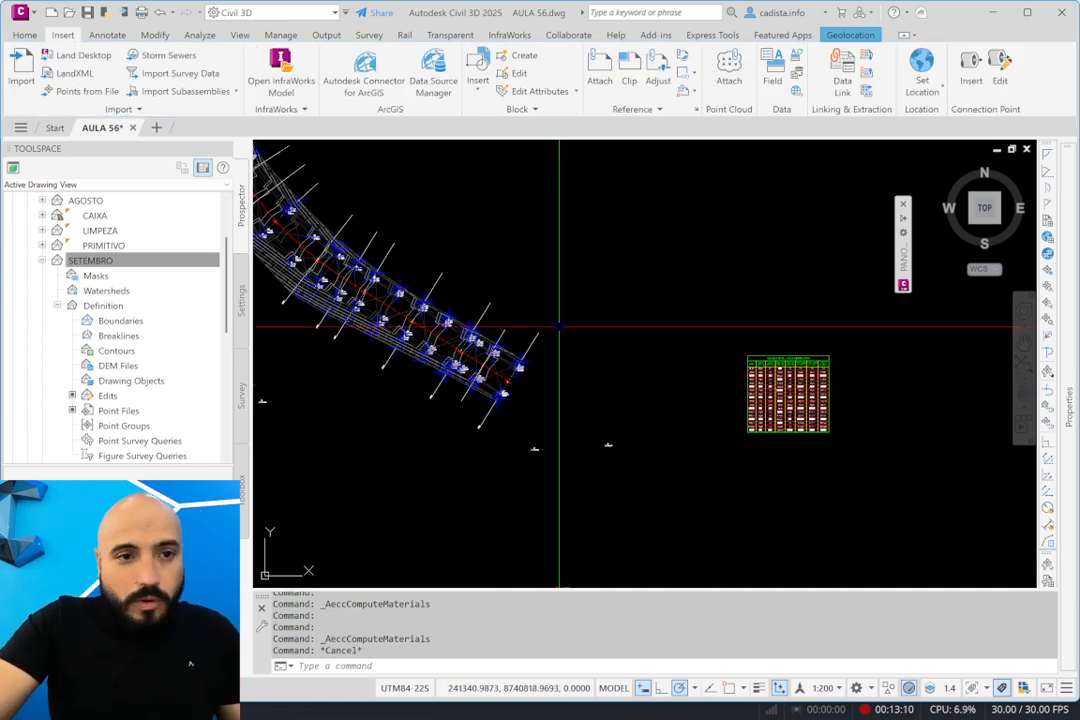
Start a Total Volume table from the last sample line, using the VOLUME TOTAL style and the MEDICAO AGOSTO material list.
left_click(542, 330)
left_click(532, 340)
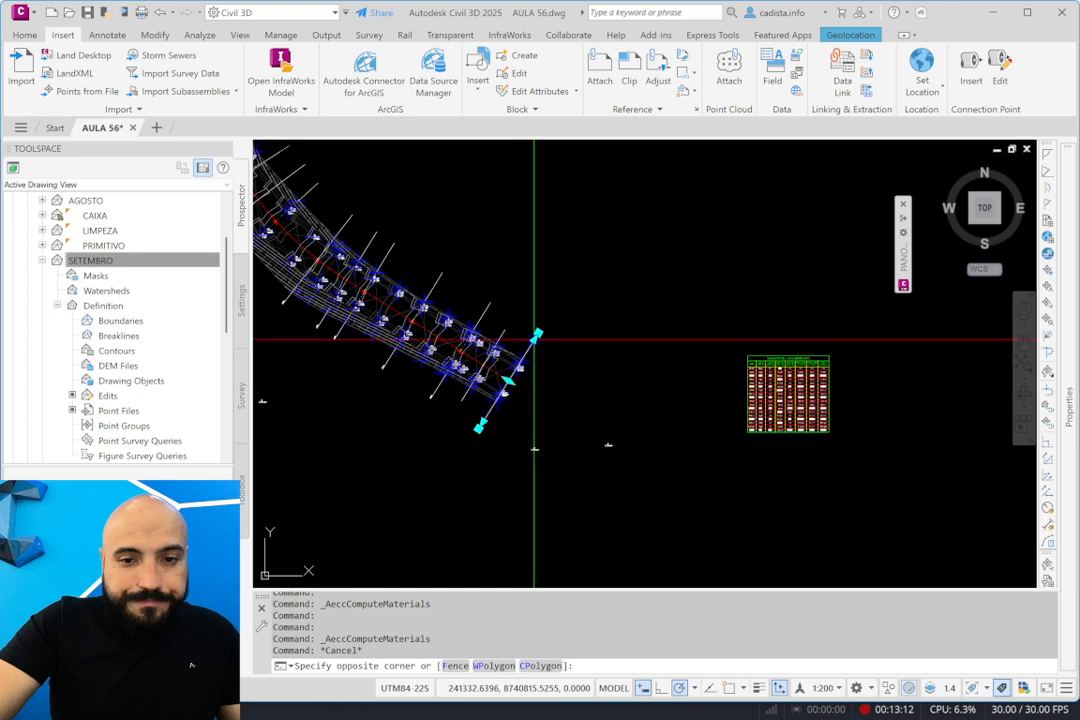
left_click(54, 84)
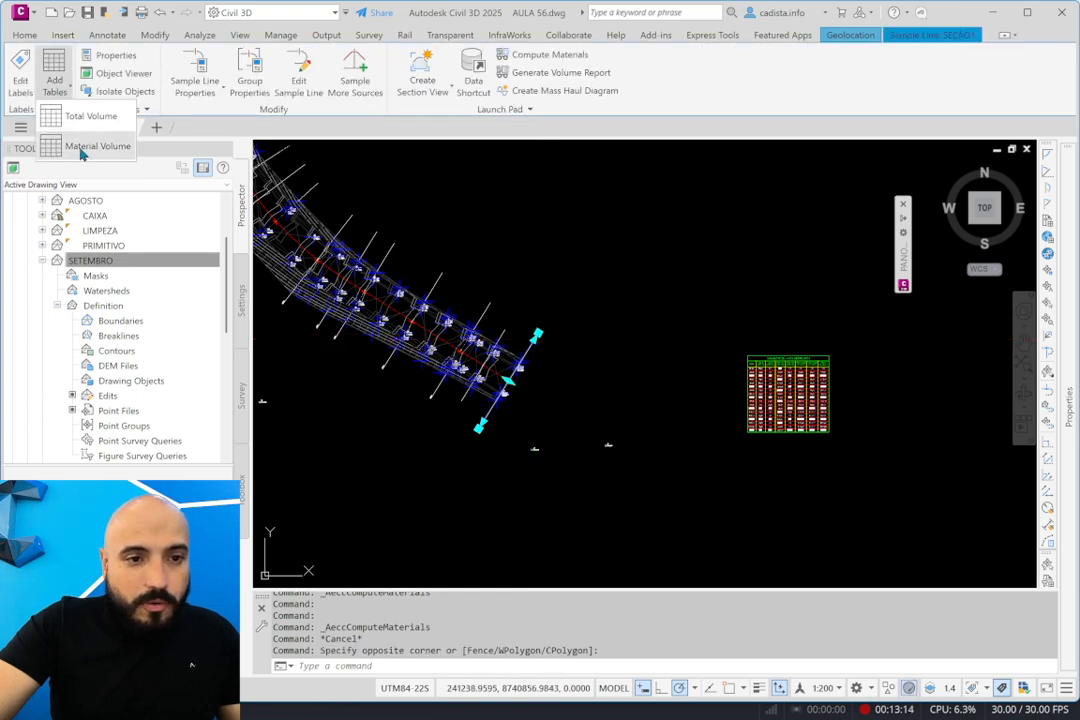
left_click(90, 116)
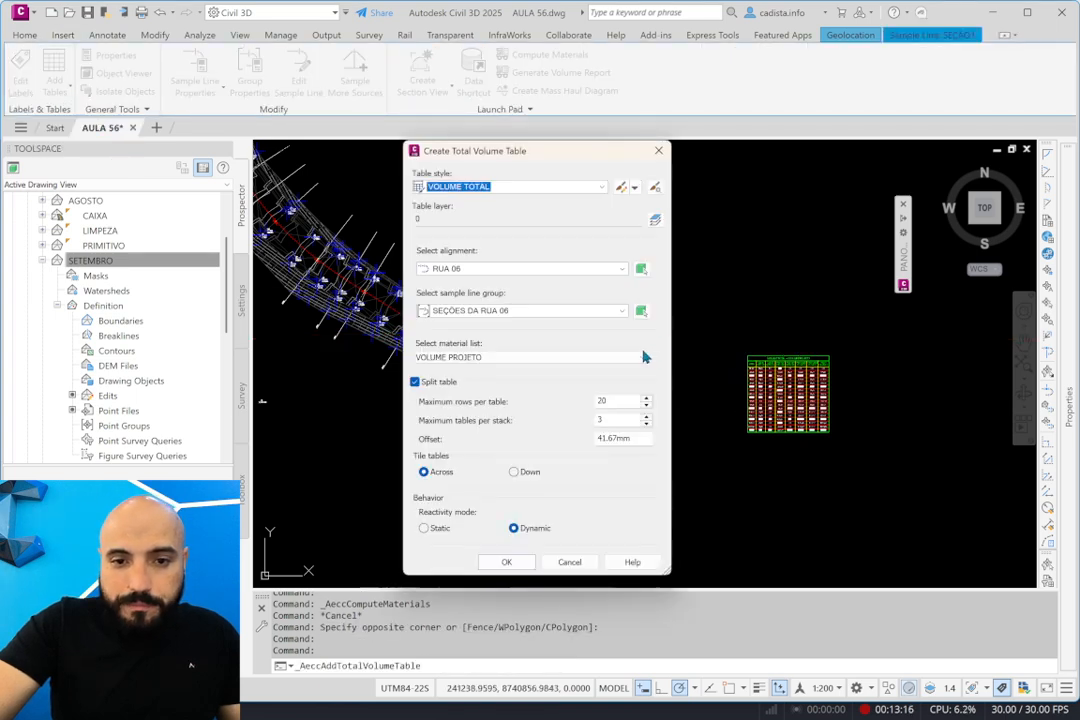
left_click(516, 356)
left_click(460, 378)
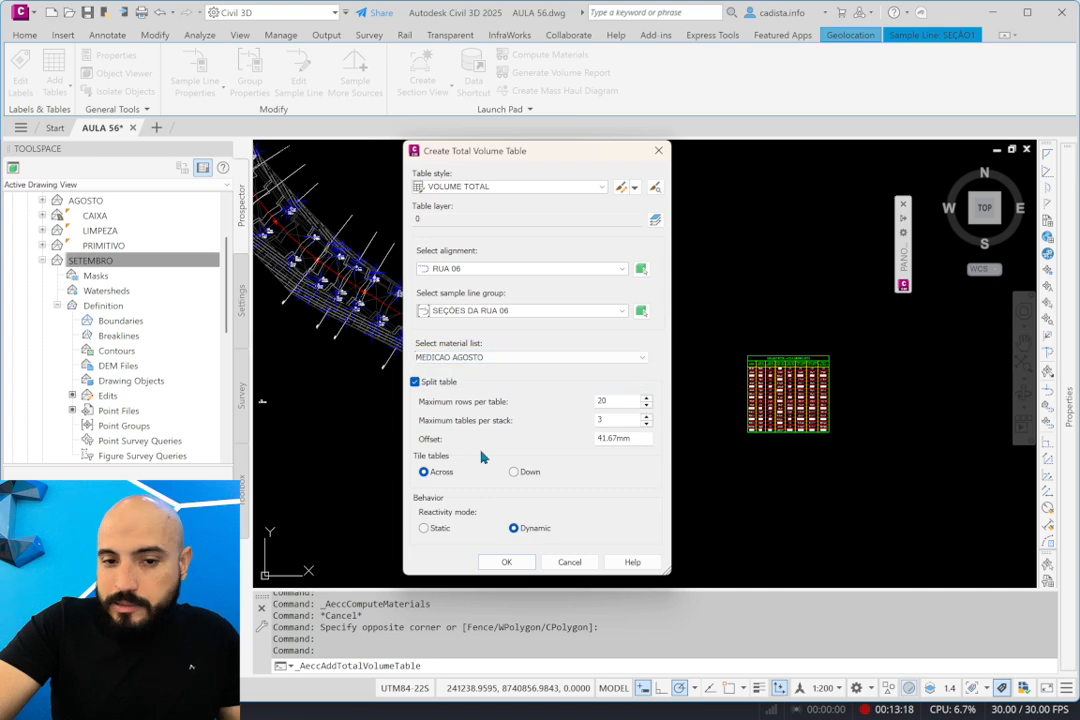
left_click(506, 561)
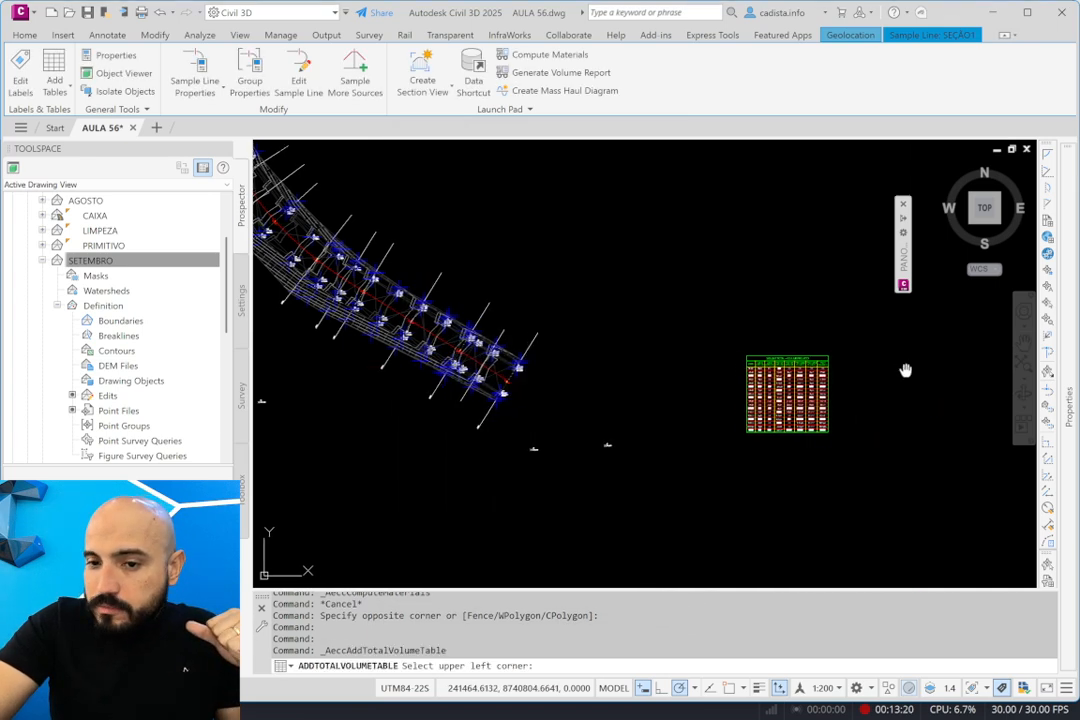
Place the MEDICAO AGOSTO volume table with its upper-left corner snapped to the upper-right endpoint of the VOLUME PROJETO table.
middle_click_drag(904, 369, 664, 263)
scroll(664, 263, "up", 5)
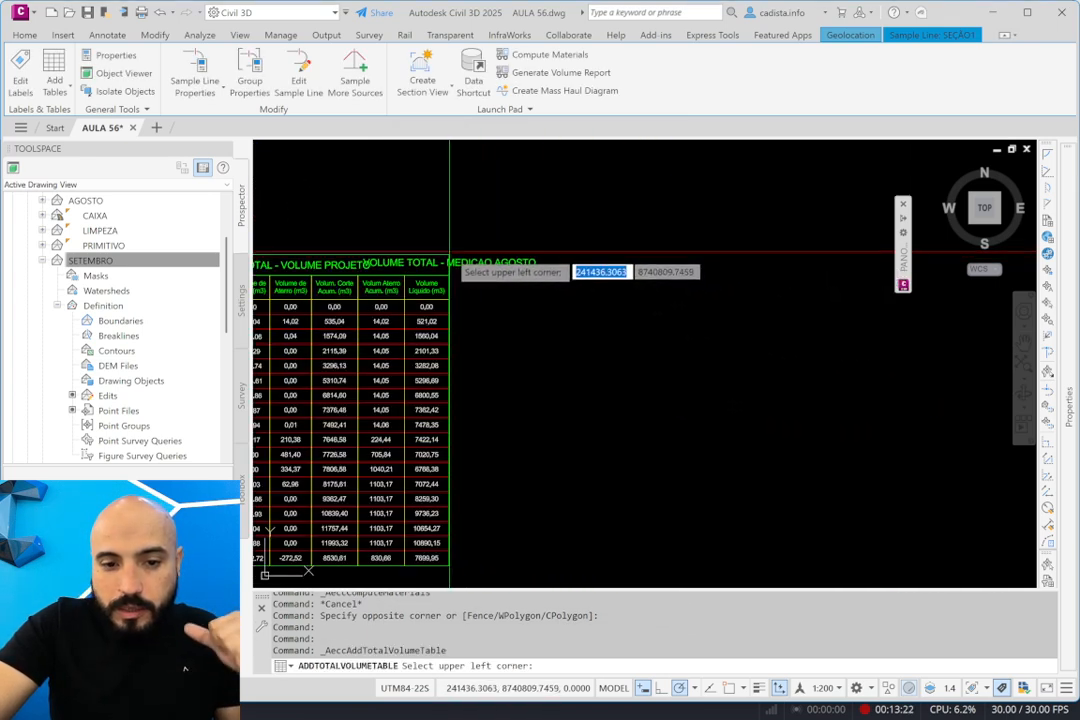
type("EN")
key("Return")
type("END")
key("Return")
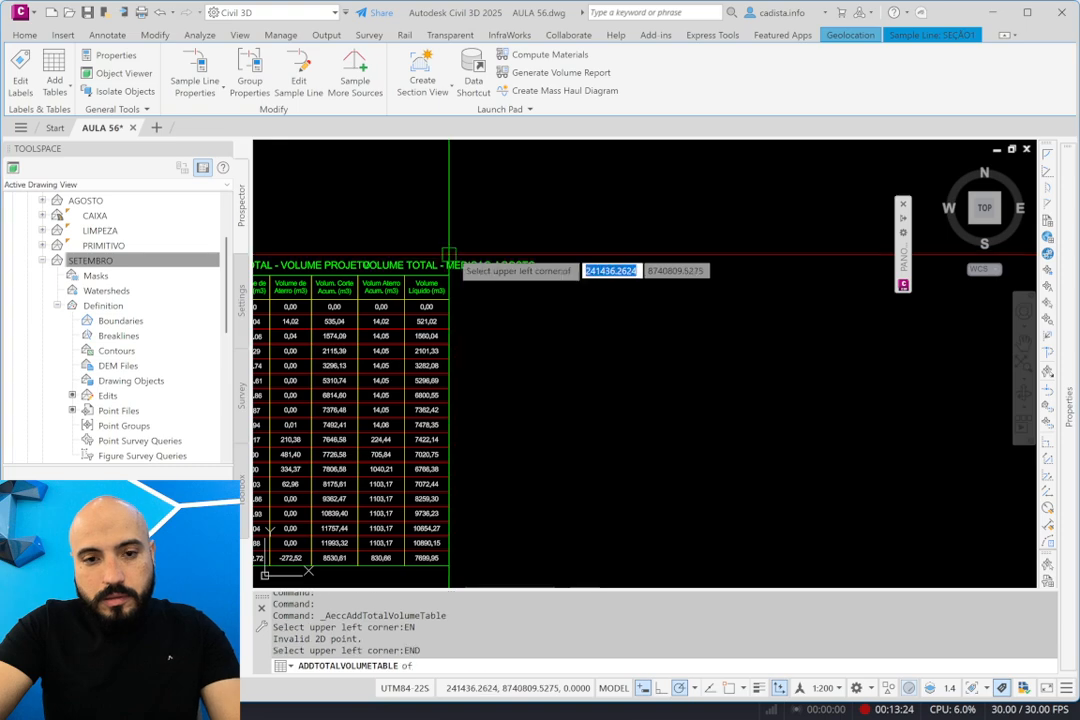
left_click(451, 250)
middle_click_drag(567, 407, 625, 322)
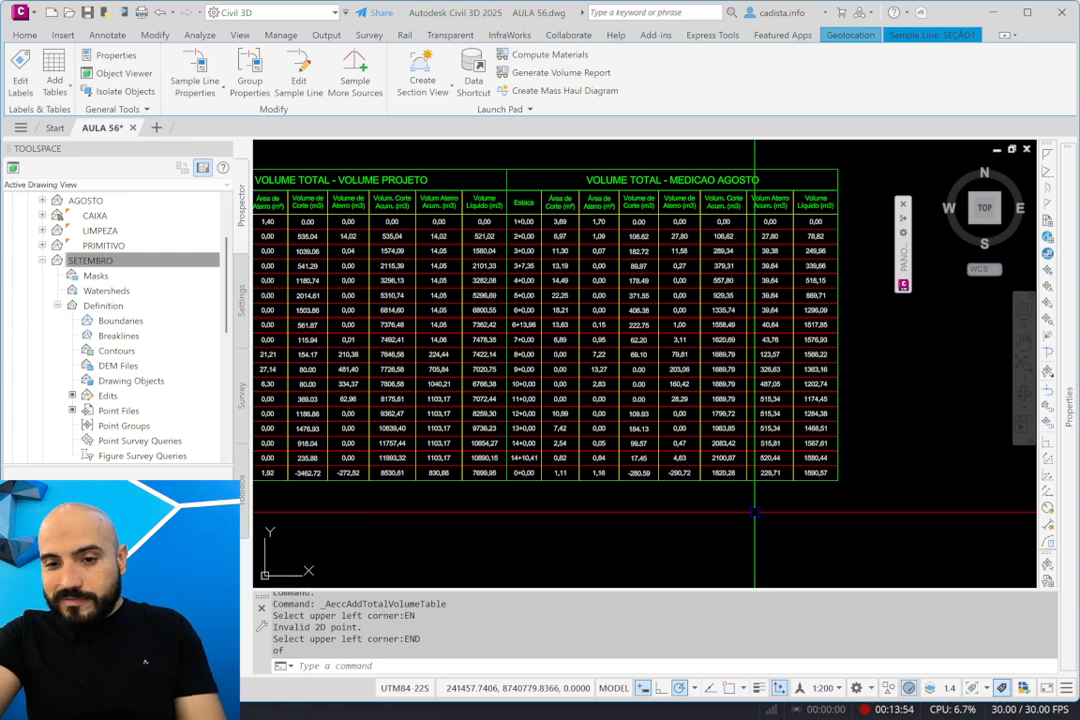
Open the material lists of the SEÇÕES DA RUA 06 sample line group and import the 1.MEDICAO quantity takeoff criteria.
scroll(660, 433, "down", 3)
scroll(599, 449, "up", 2)
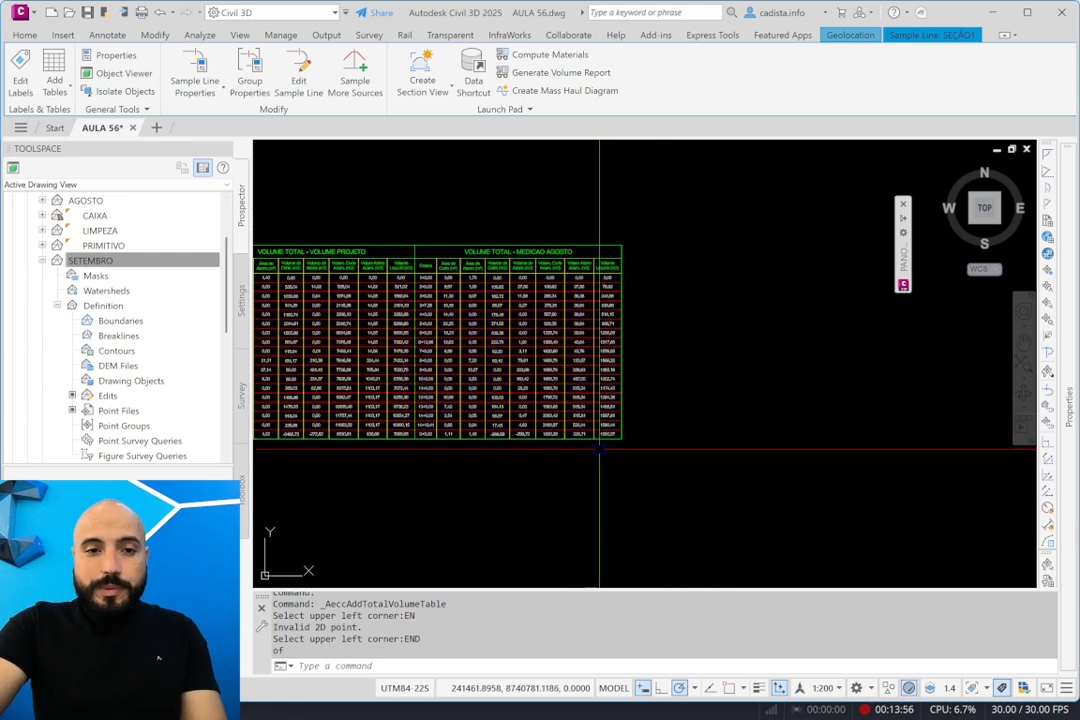
left_click(540, 54)
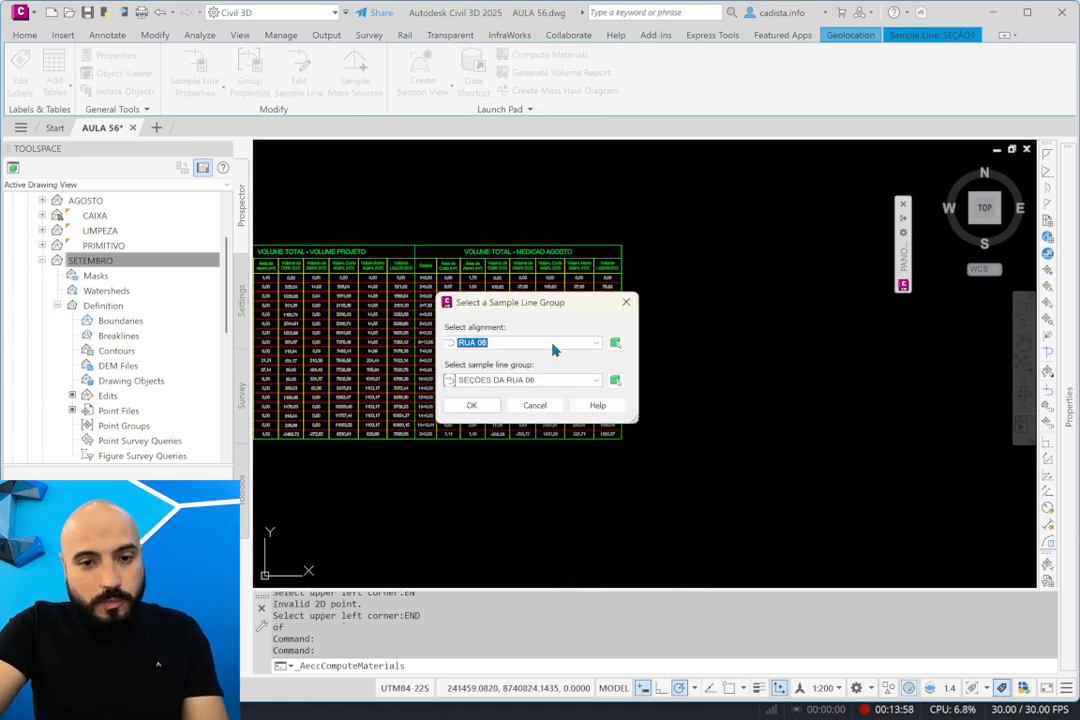
left_click(473, 405)
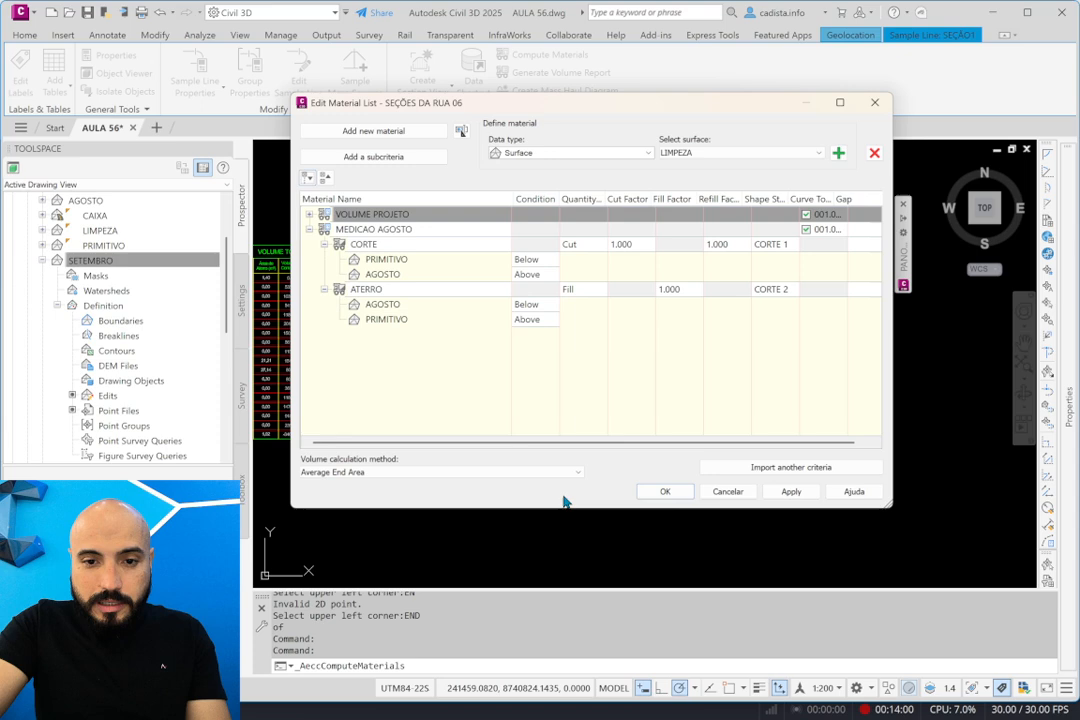
left_click(754, 469)
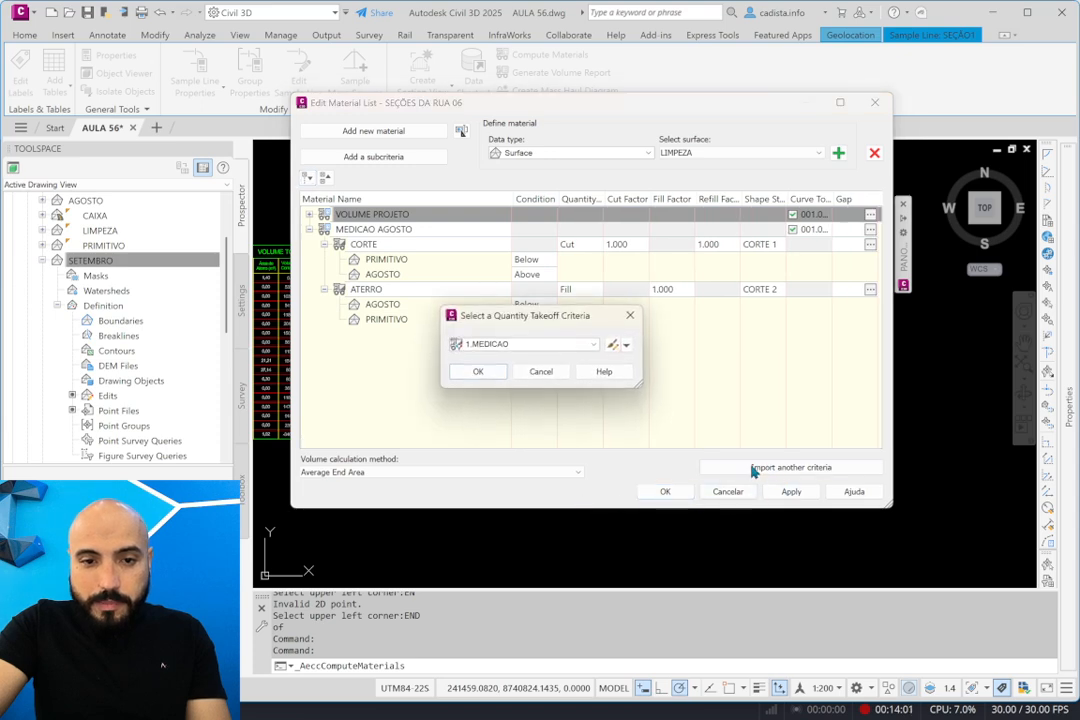
left_click(477, 371)
Assign the PRIMITIVO surface to BASE and the SETEMBRO surface to COMPARAÇÃO, and accept the criteria mapping.
left_click(540, 293)
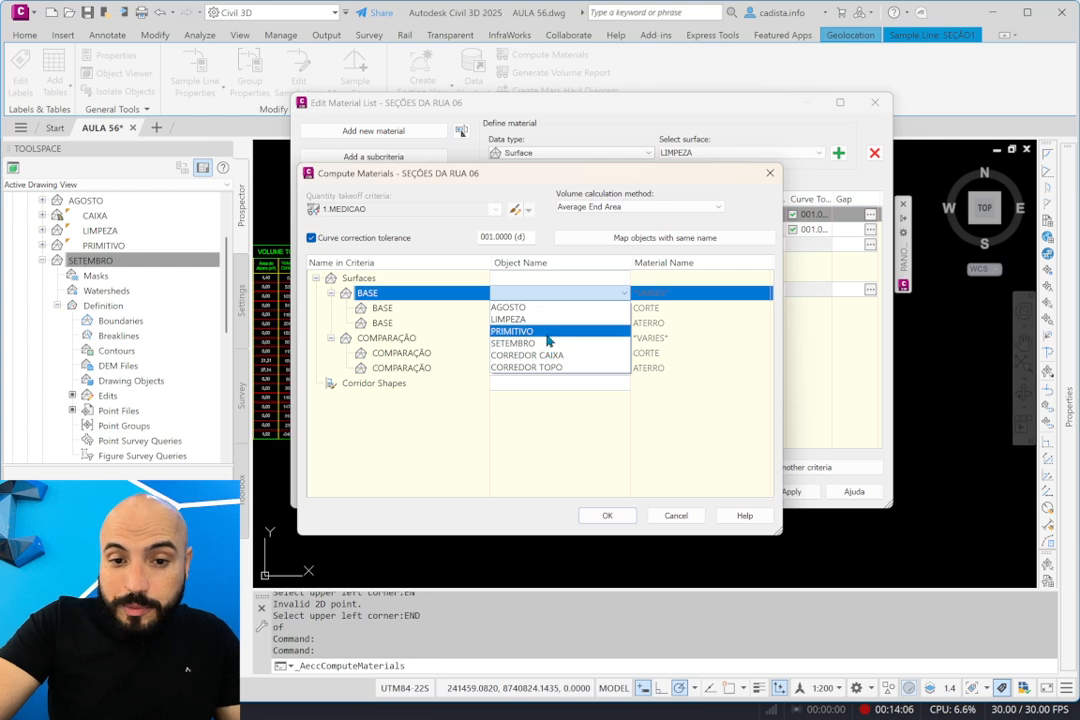
left_click(545, 331)
left_click(545, 338)
left_click(550, 388)
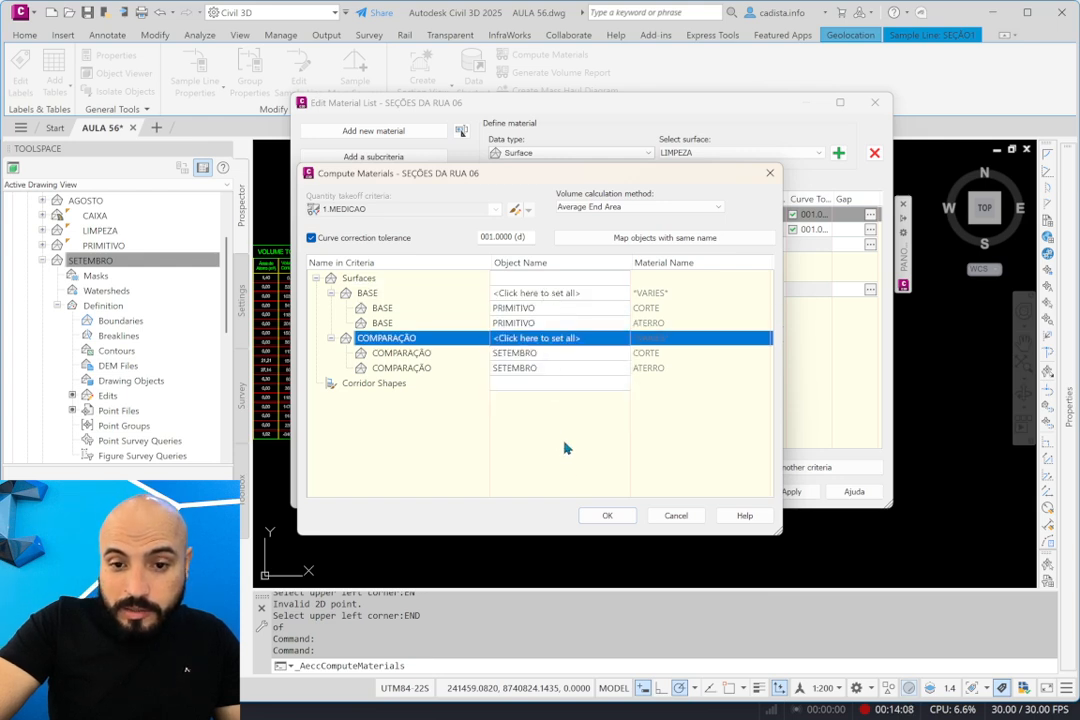
left_click(603, 518)
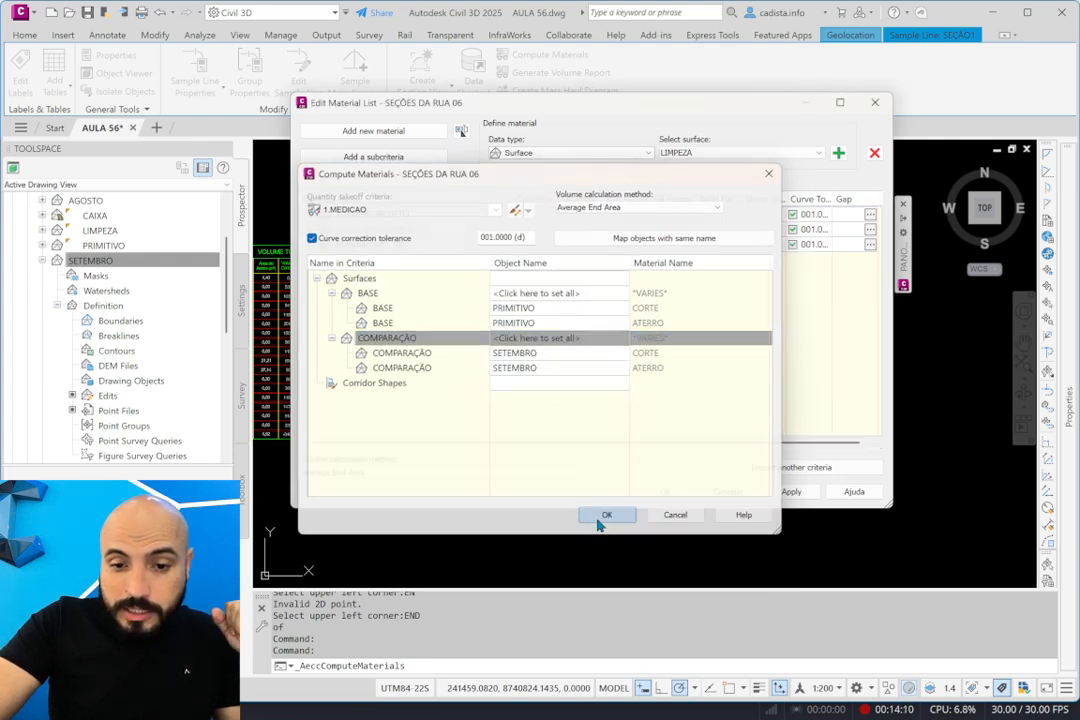
Rename the newly imported material list to MEDICAO SETEMBRO and accept the material list changes.
left_click(446, 246)
left_click(446, 249)
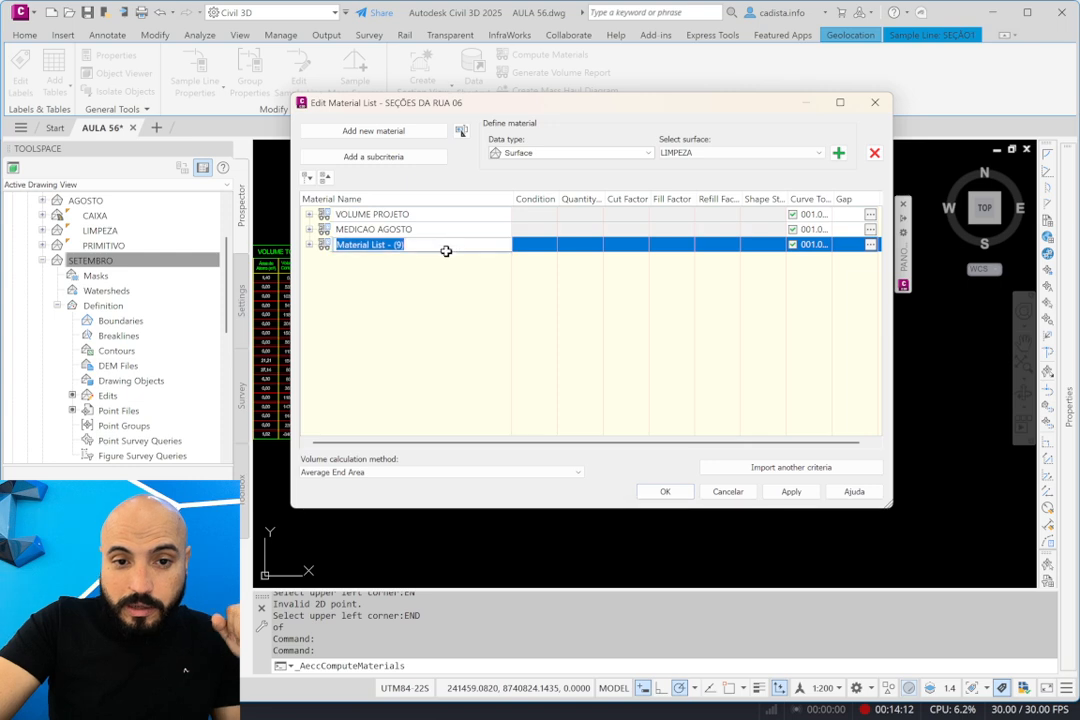
type("MEDICAO")
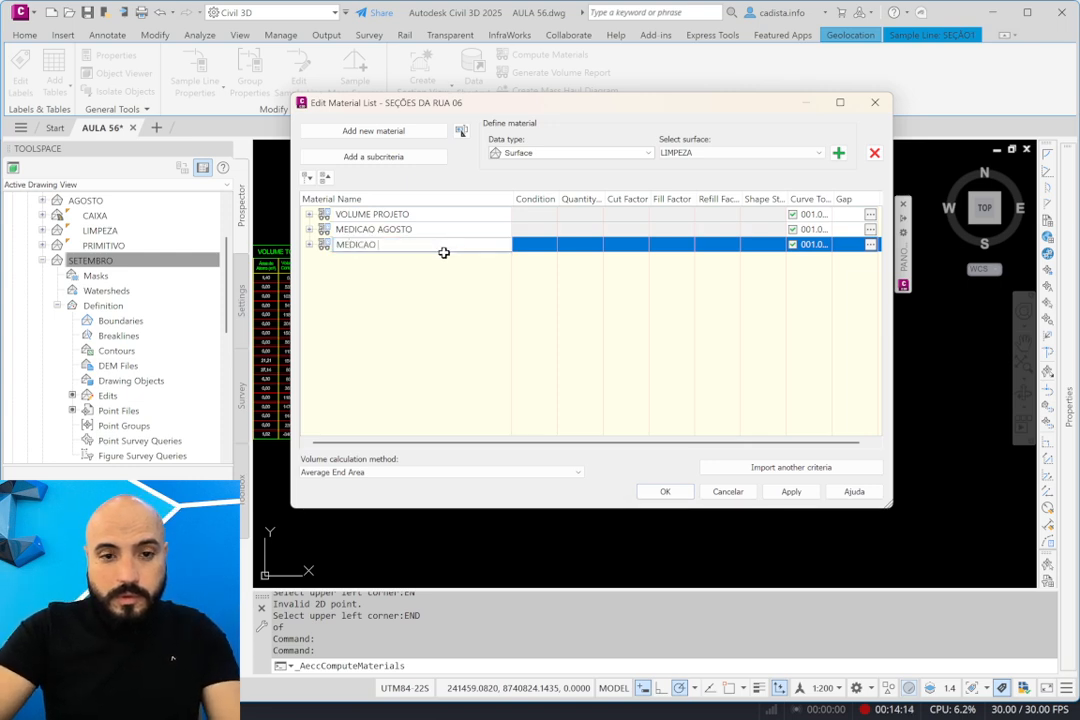
type(" SETEMBRO")
key("Return")
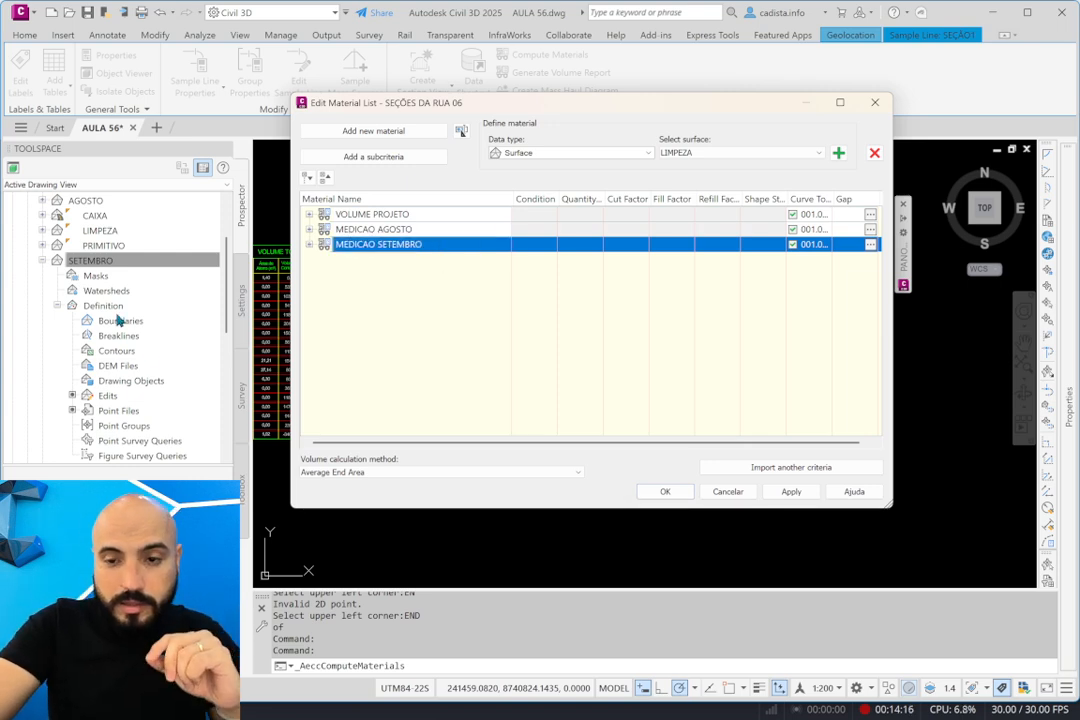
left_click(665, 492)
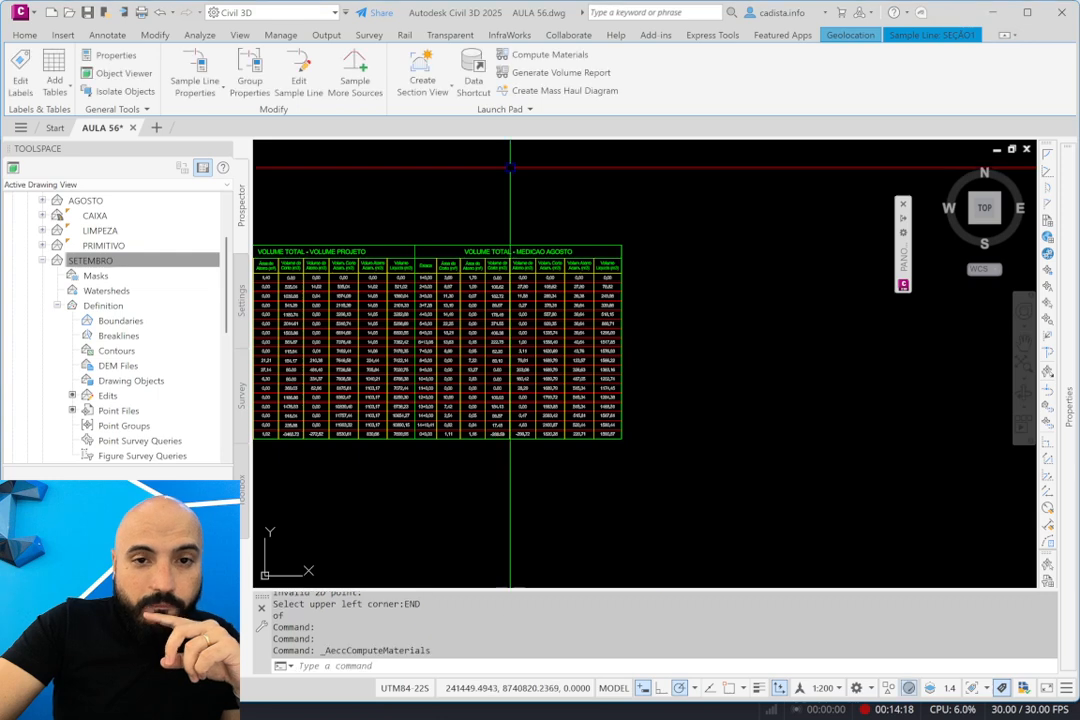
Insert a Total Volume table for the MEDICAO SETEMBRO material list, snapped to the upper-right endpoint of the MEDICAO AGOSTO table.
left_click(55, 90)
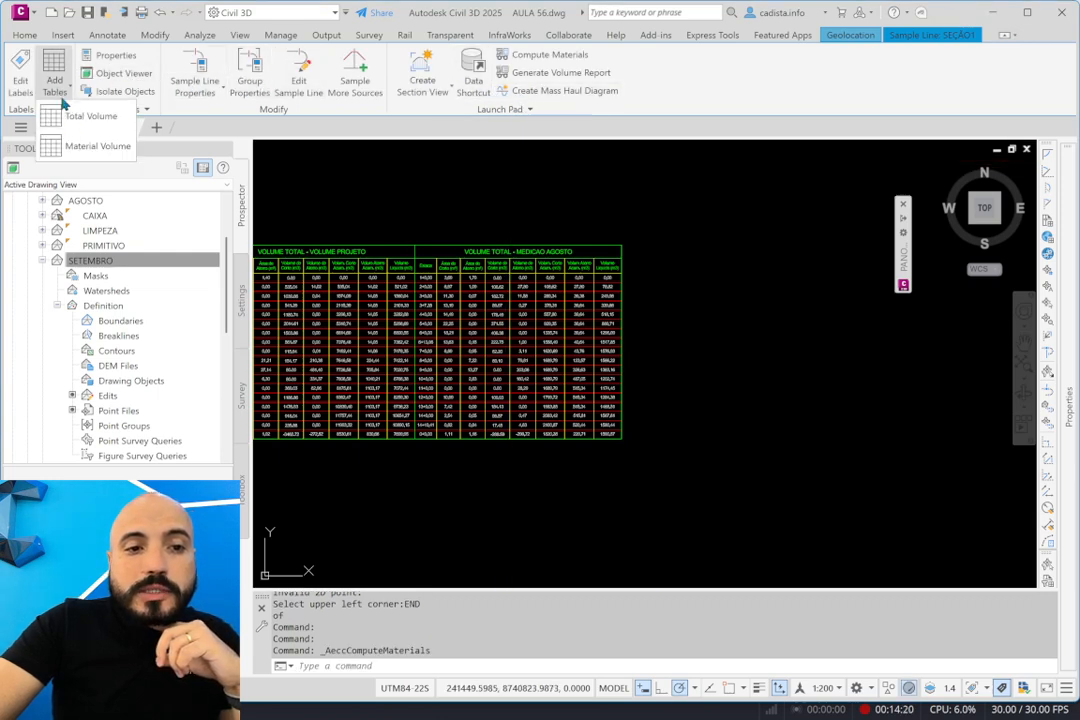
left_click(85, 113)
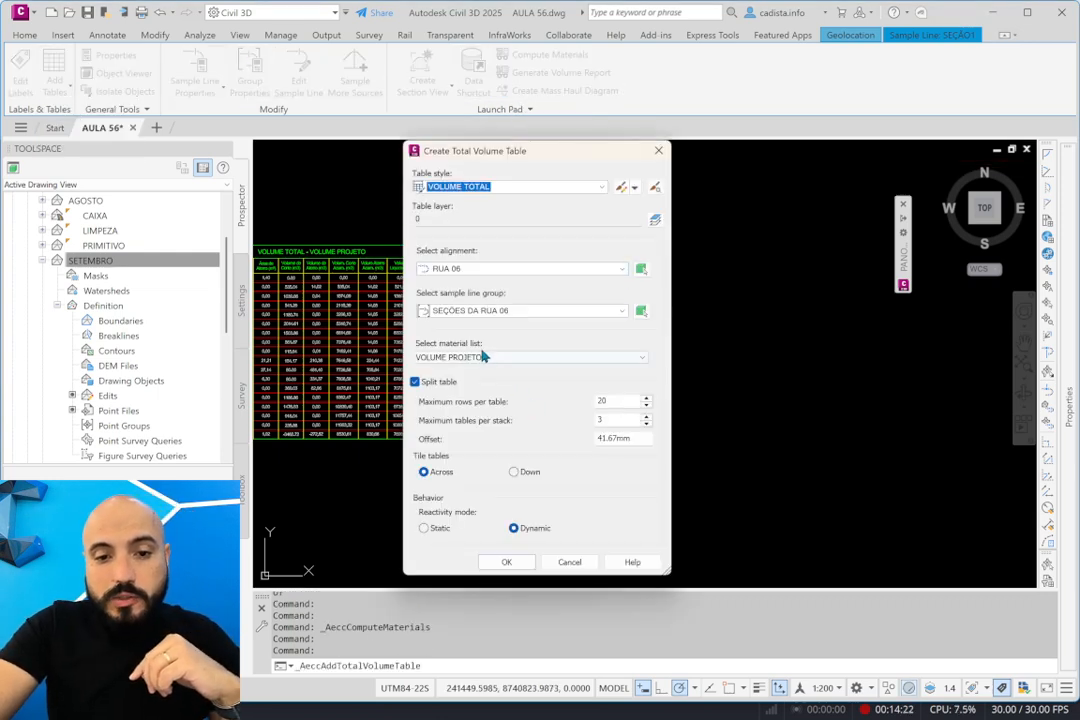
left_click(487, 358)
left_click(470, 386)
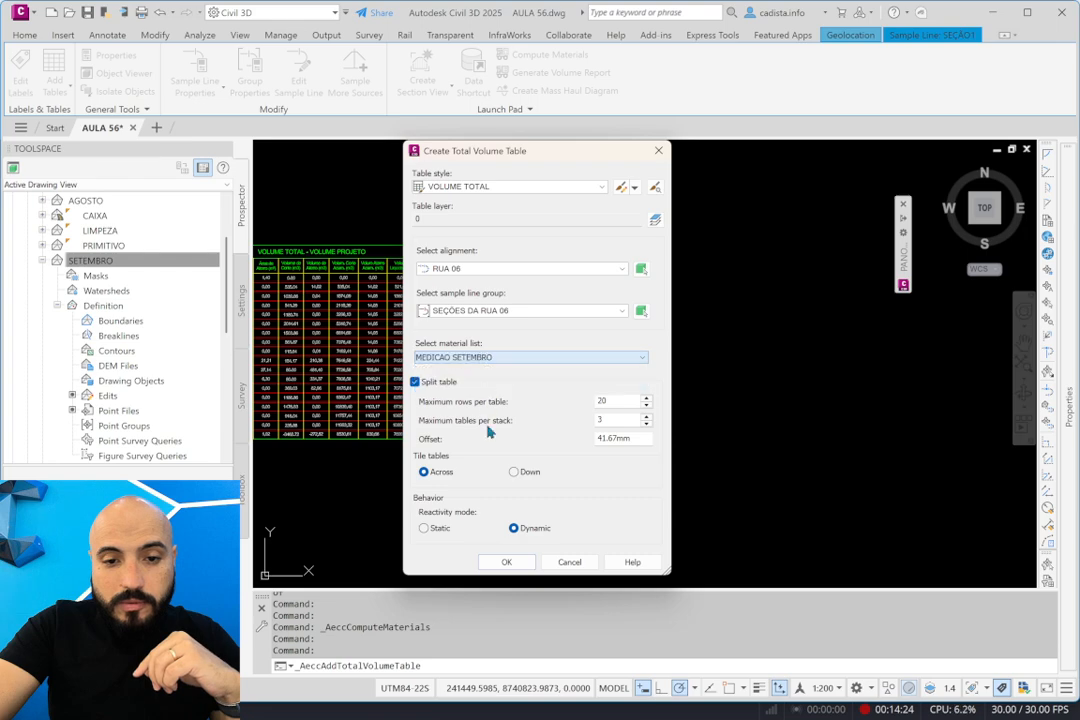
left_click(506, 562)
type("END")
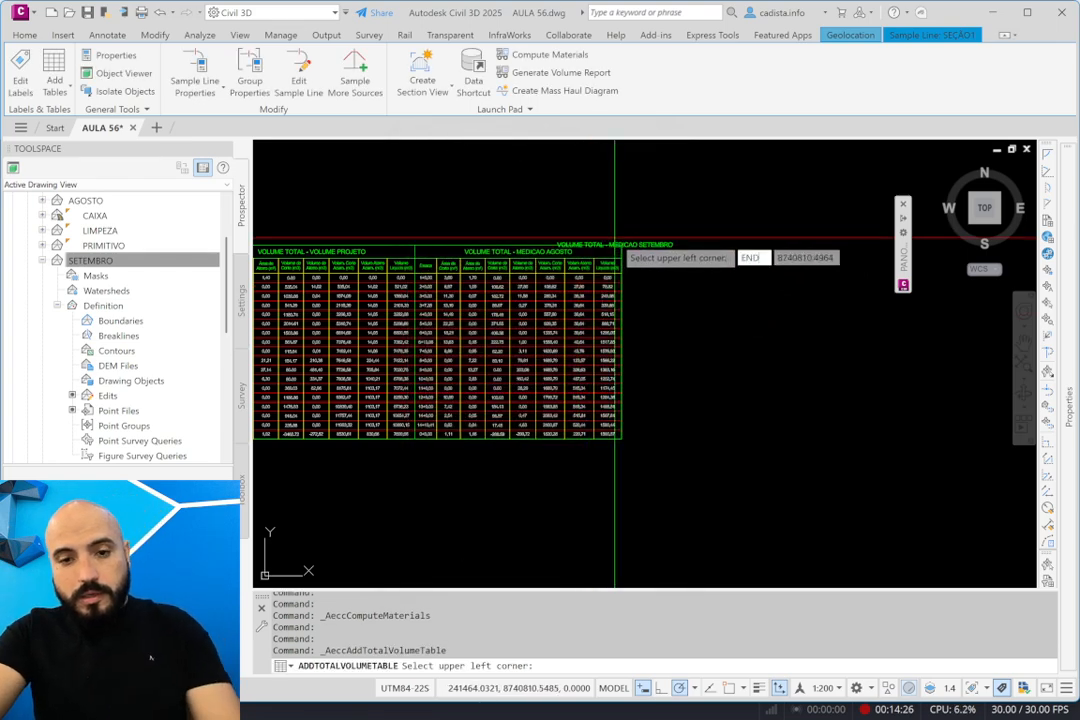
key("Return")
left_click(620, 240)
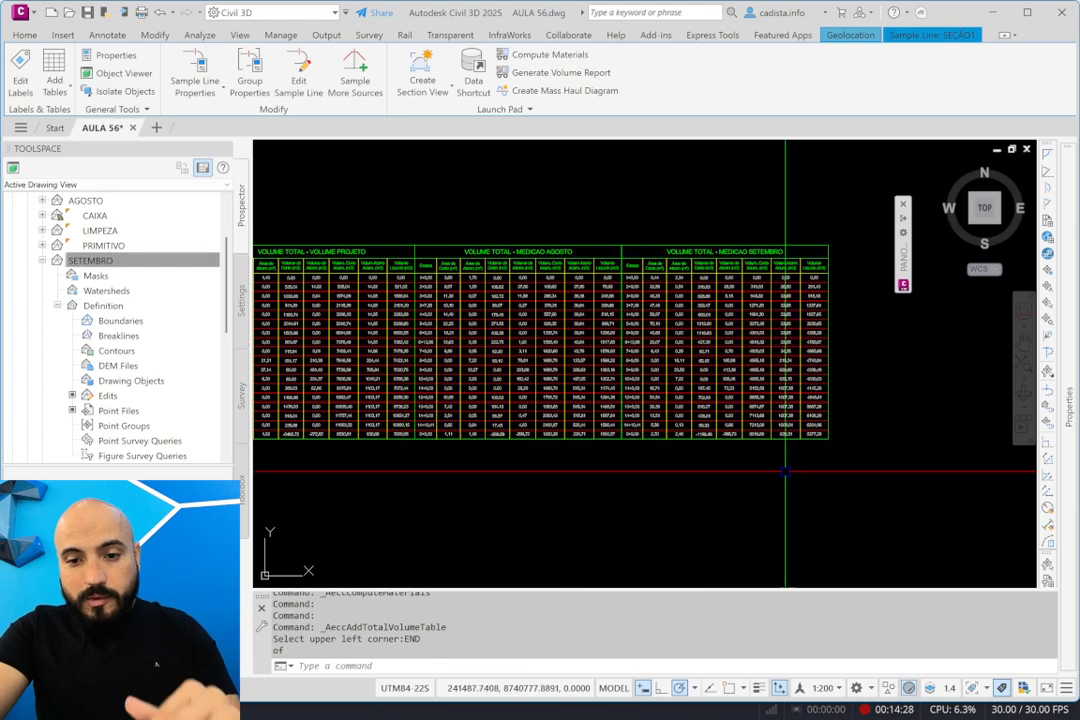
Reopen the material lists of SEÇÕES DA RUA 06 and import the MEDIÇÃO FINAL quantity takeoff criteria.
scroll(779, 460, "up", 5)
mouse_move(462, 471)
middle_mouse_down()
mouse_move(851, 492)
mouse_move(509, 458)
mouse_move(786, 475)
middle_mouse_up()
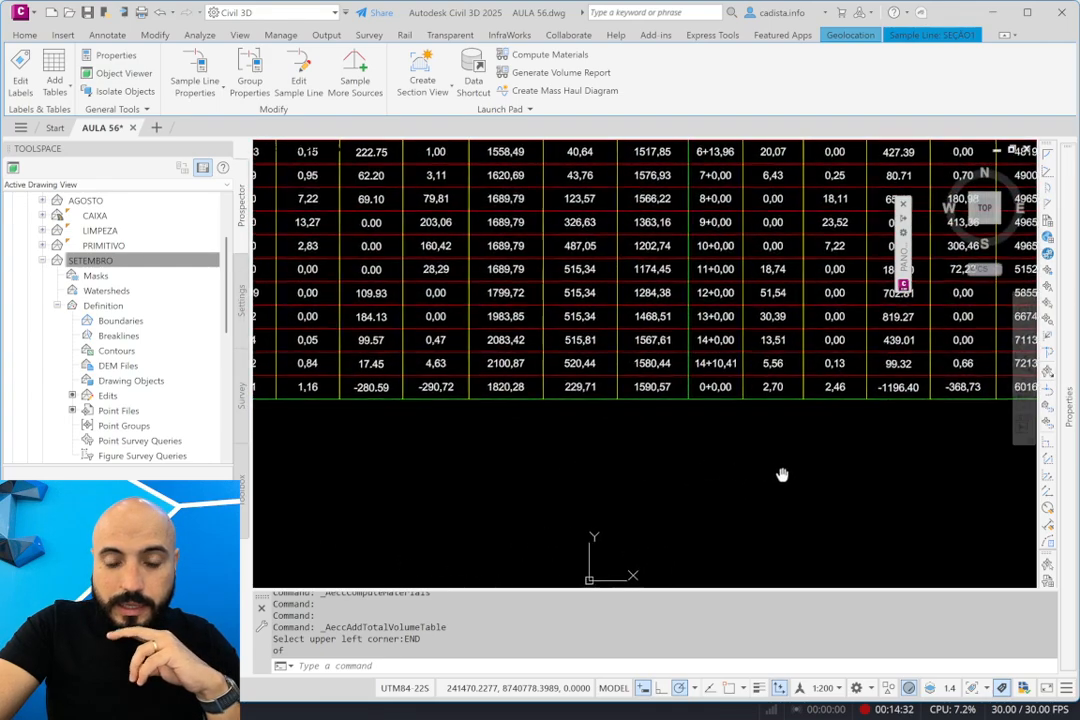
scroll(681, 465, "down", 3)
scroll(685, 464, "down", 5)
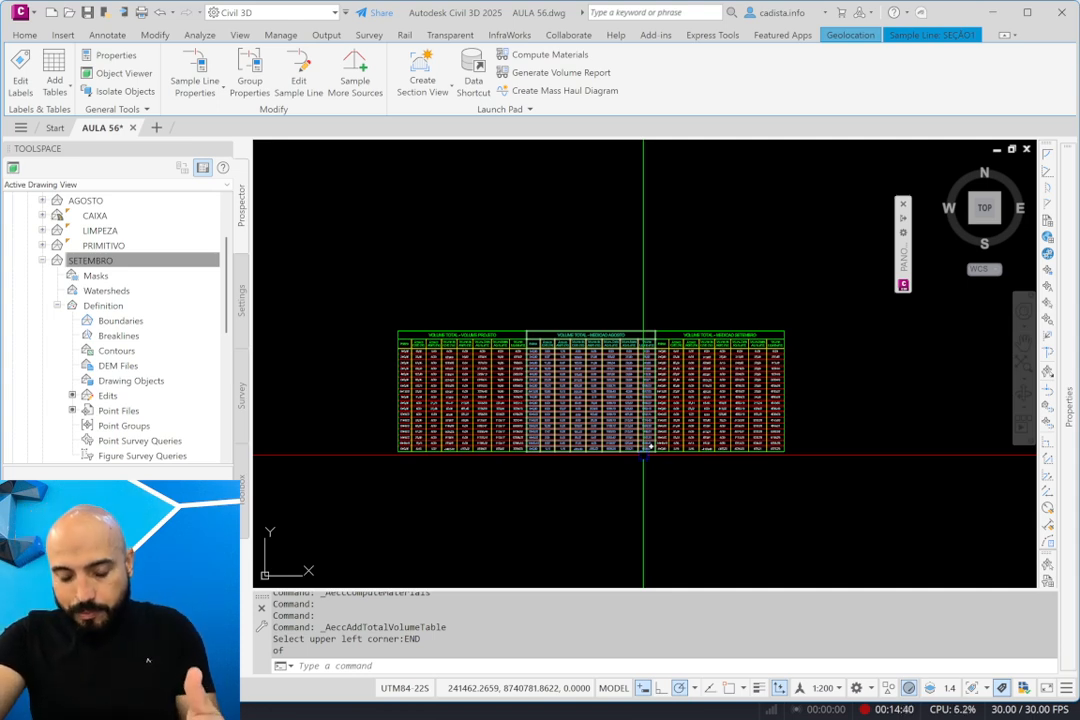
left_click(540, 54)
left_click(473, 405)
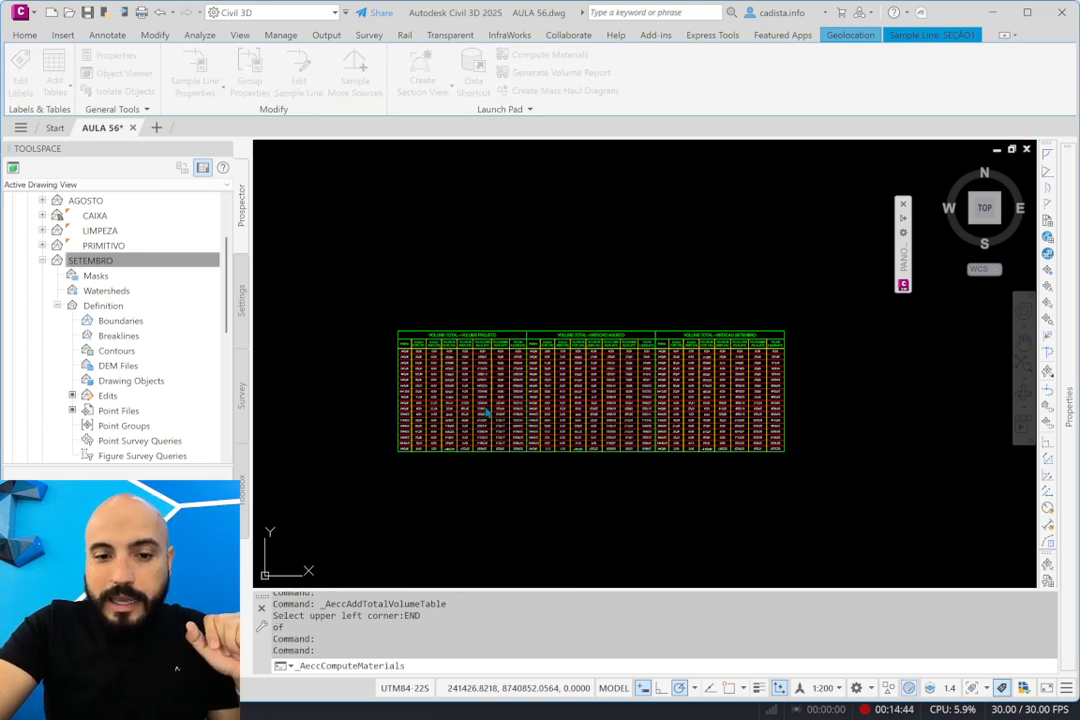
left_click(760, 468)
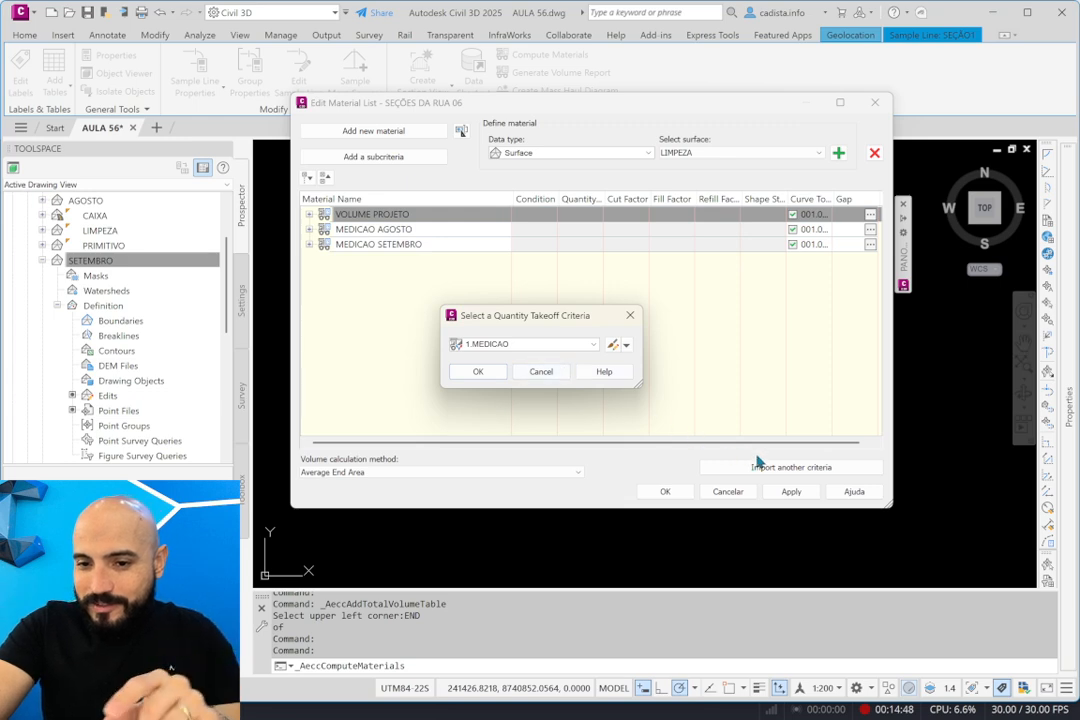
left_click(520, 345)
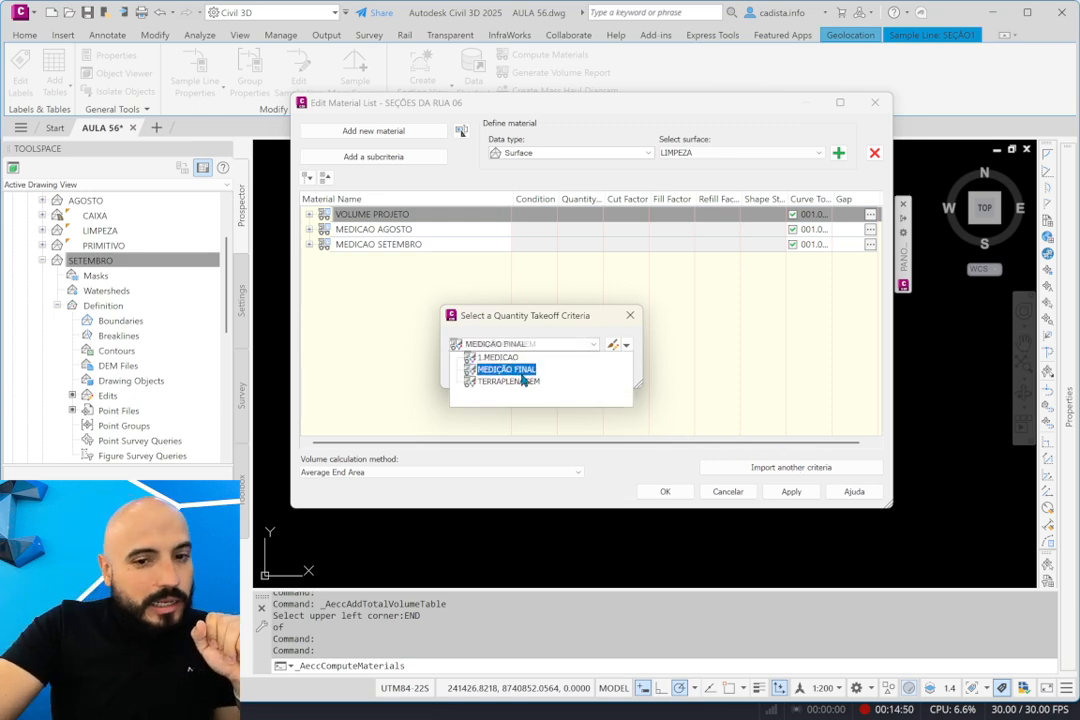
left_click(520, 372)
left_click(489, 377)
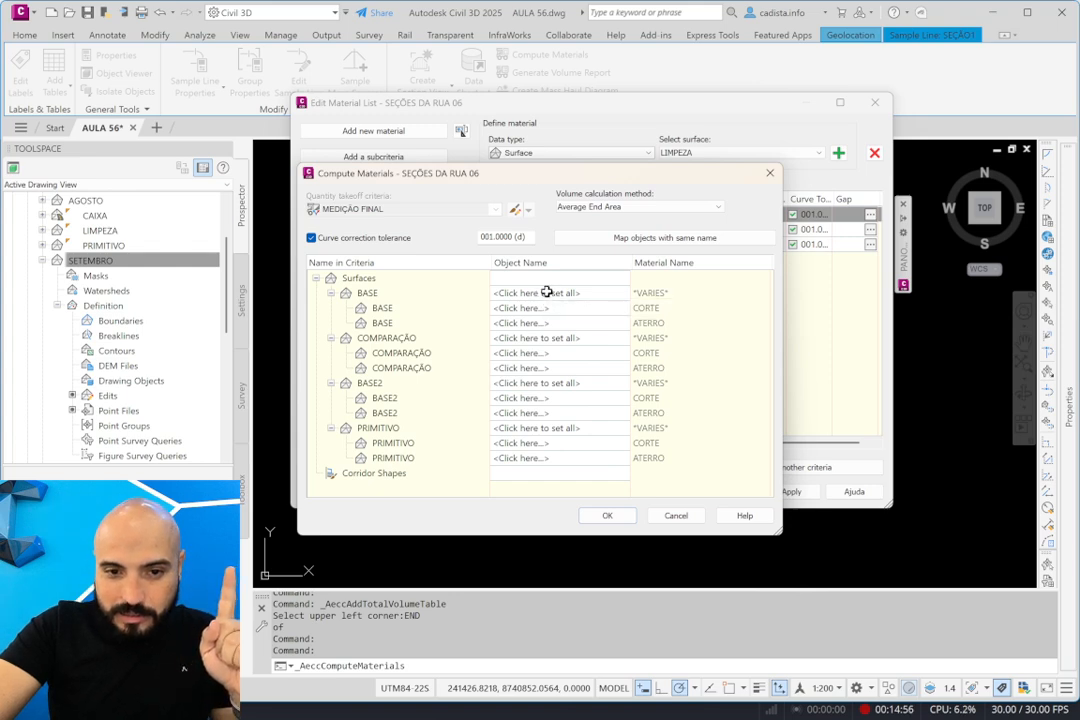
Map BASE to PRIMITIVO, COMPARAÇÃO to CORREDOR CAIXA, BASE2 to SETEMBRO and PRIMITIVO to AGOSTO, and accept the mapping.
left_click(546, 292)
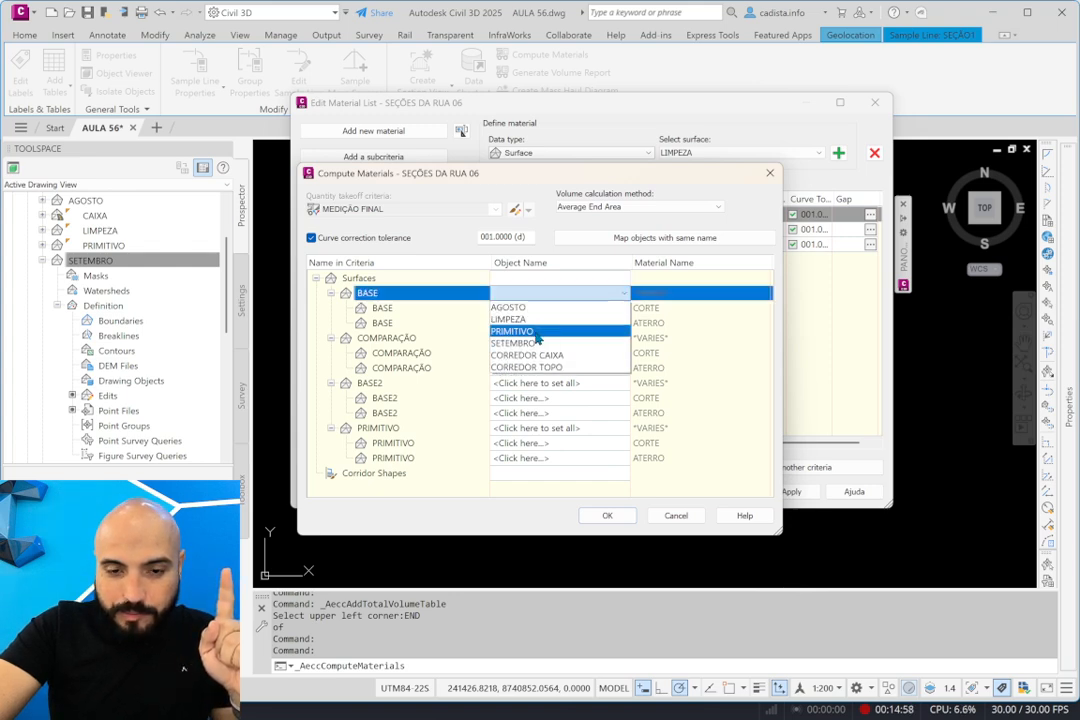
left_click(536, 332)
left_click(535, 338)
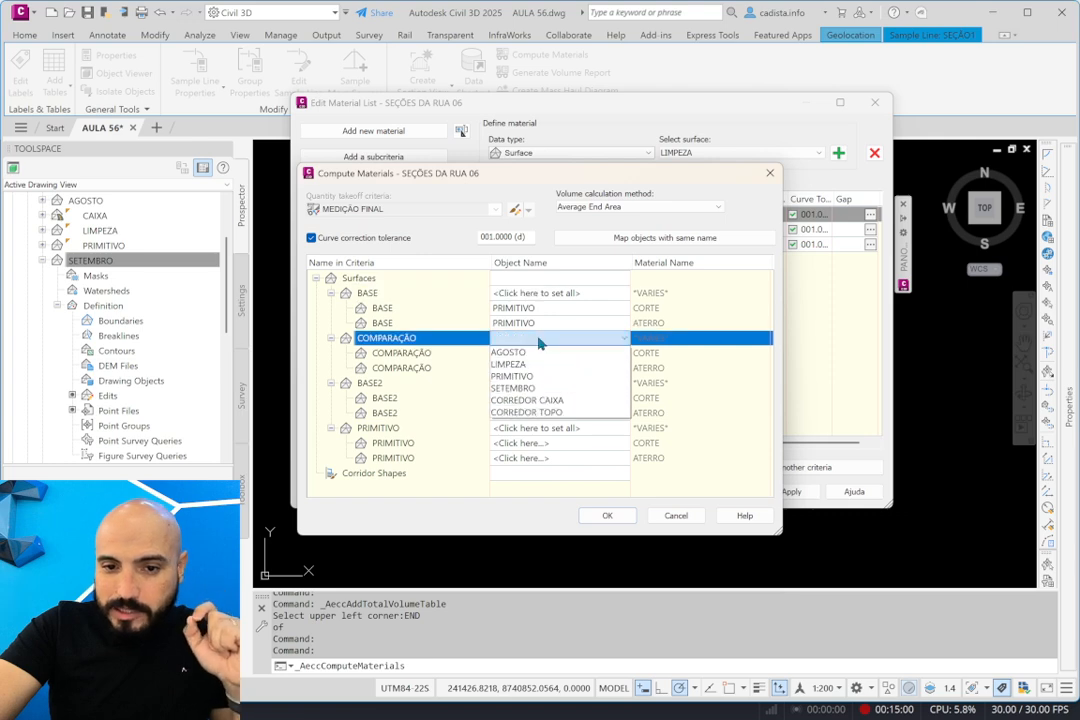
left_click(552, 400)
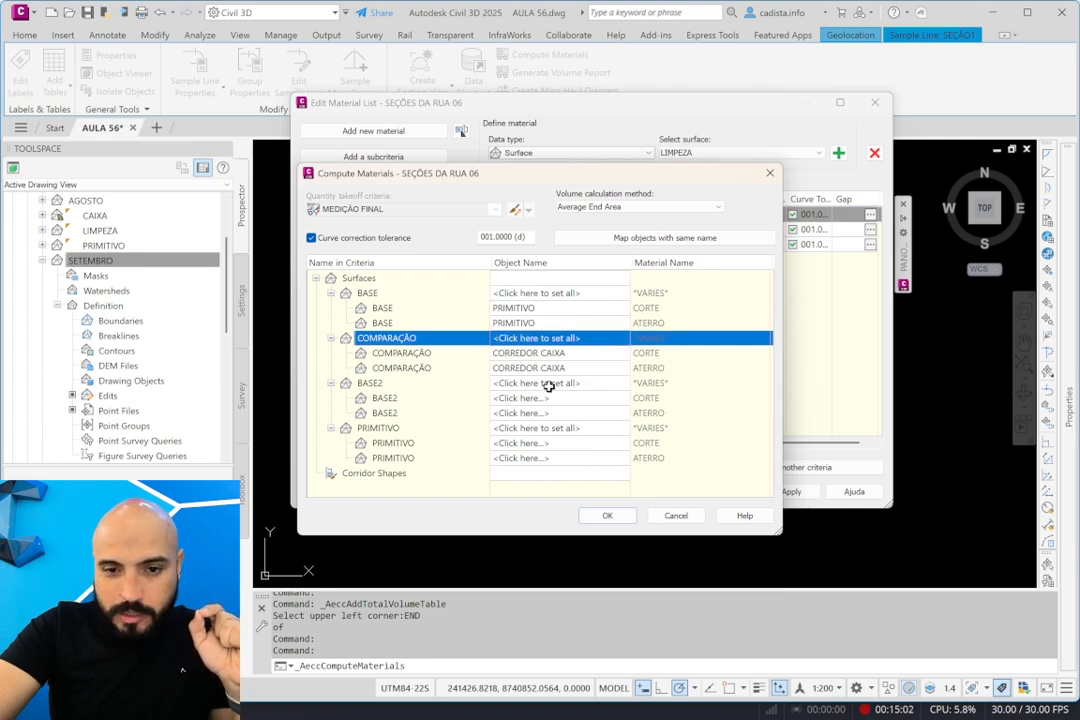
left_click(549, 384)
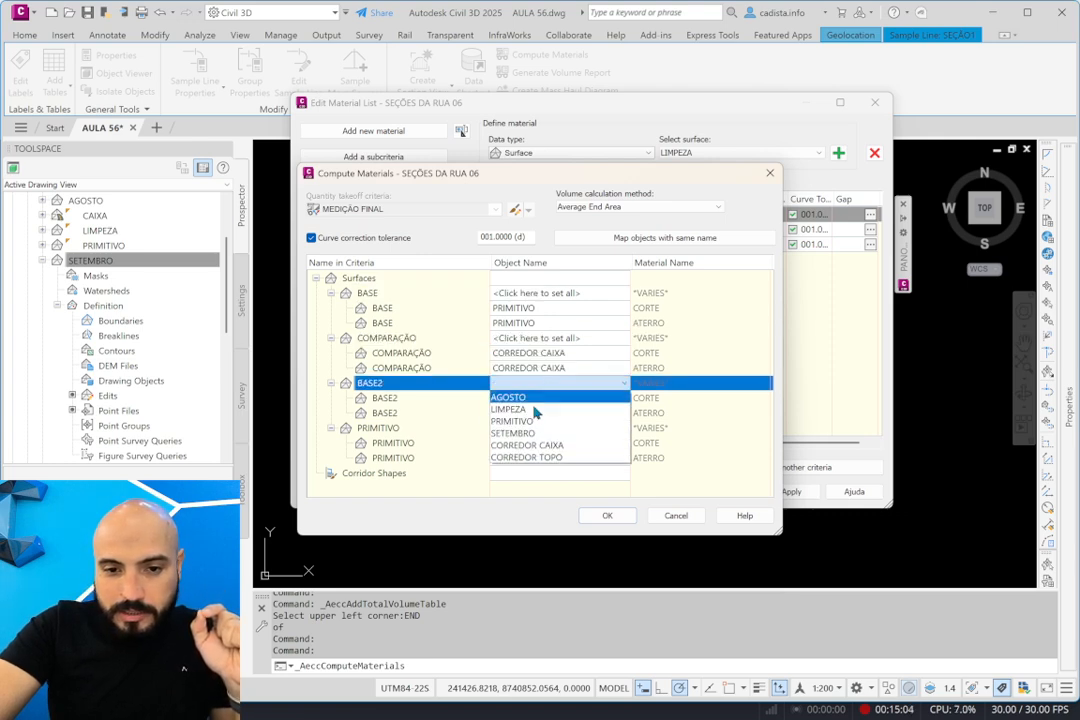
left_click(520, 433)
left_click(533, 428)
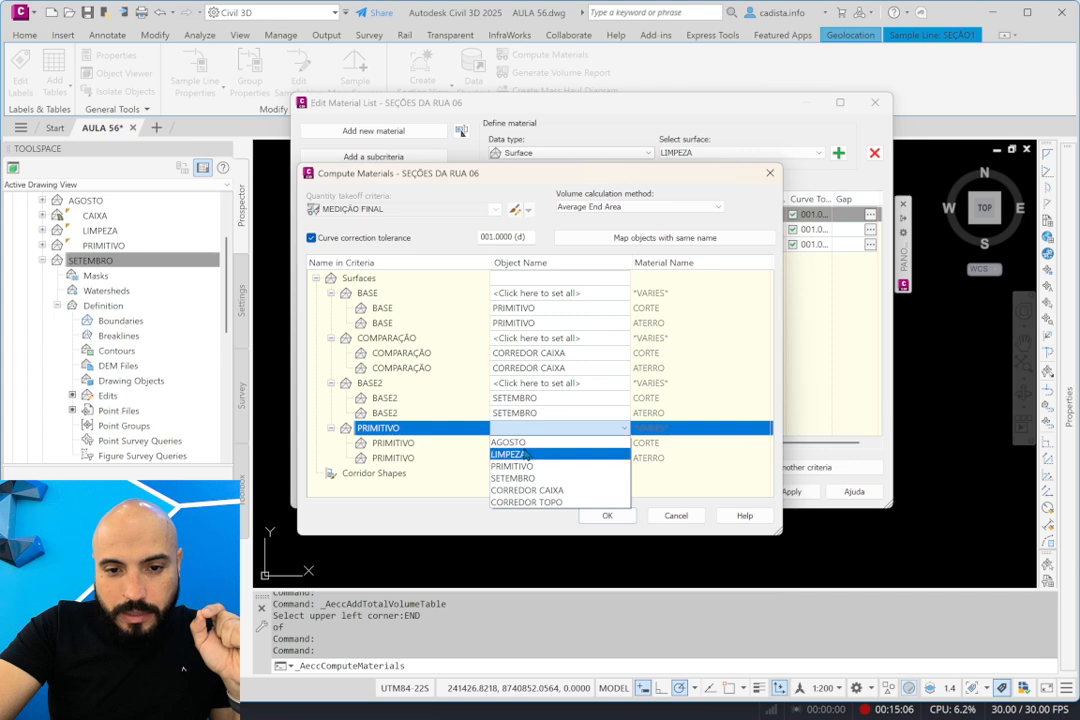
left_click(533, 441)
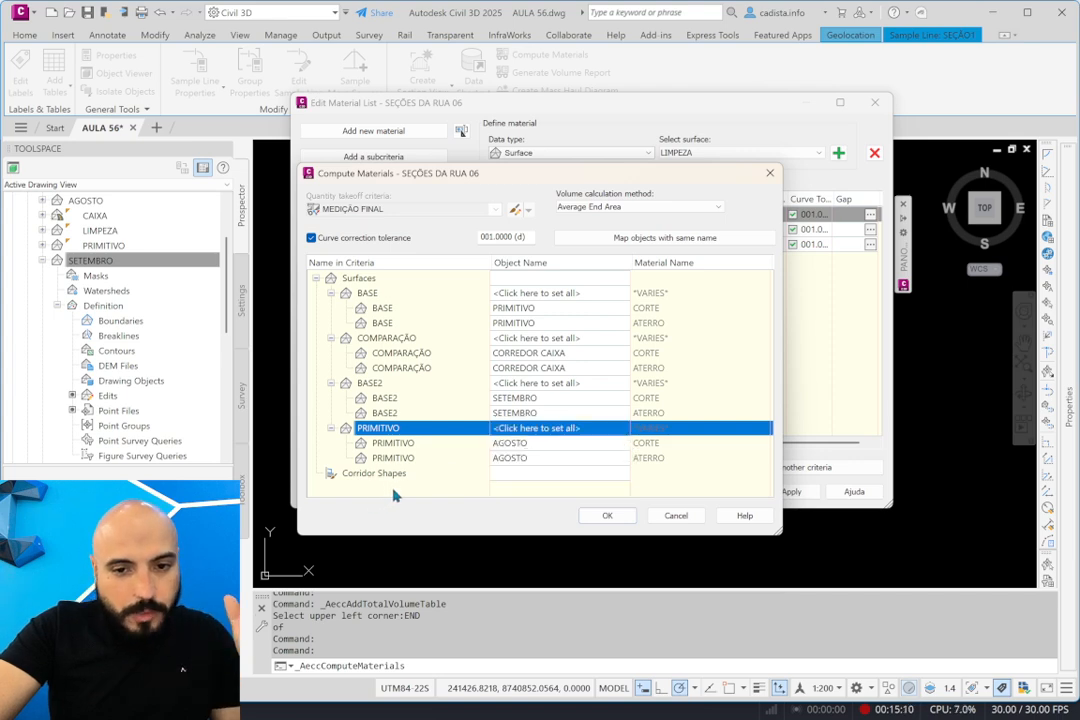
left_click(607, 518)
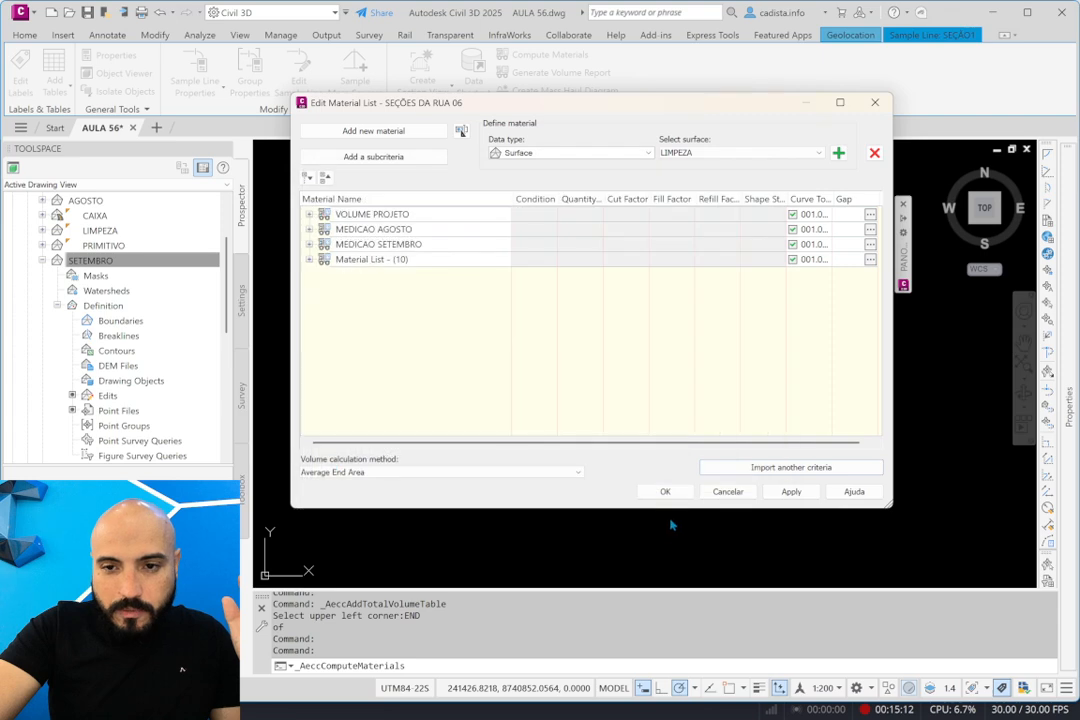
Rename the newly imported material list to MATERIAL A EXECUTAR (SETEMBRO).
double_click(450, 261)
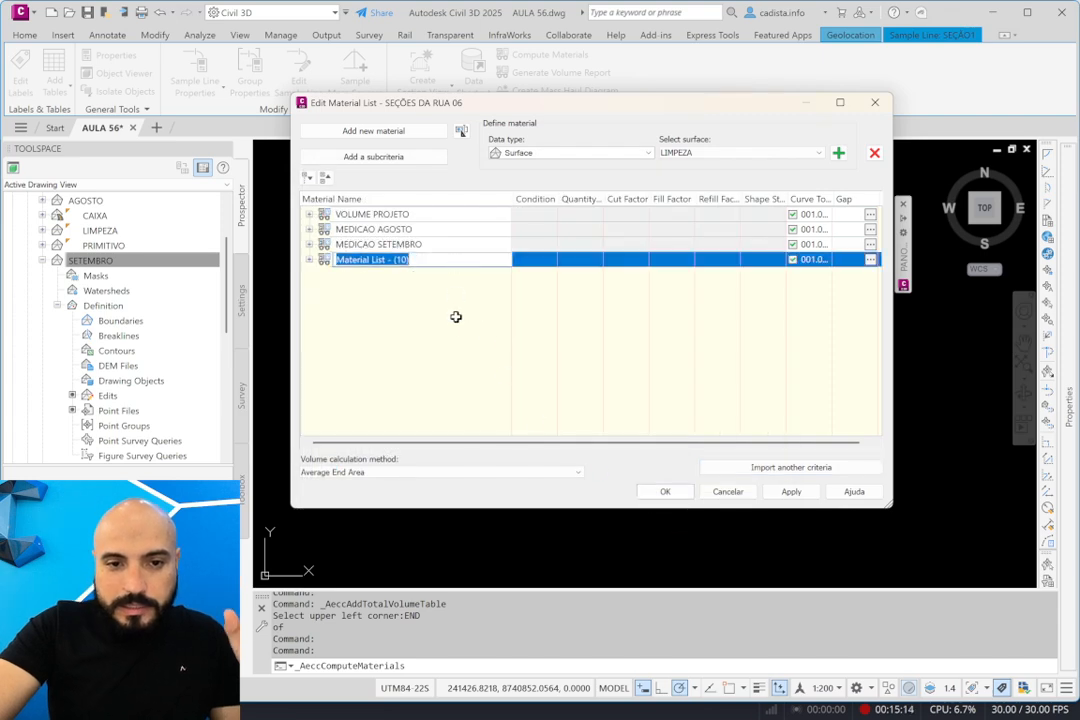
type("MTA")
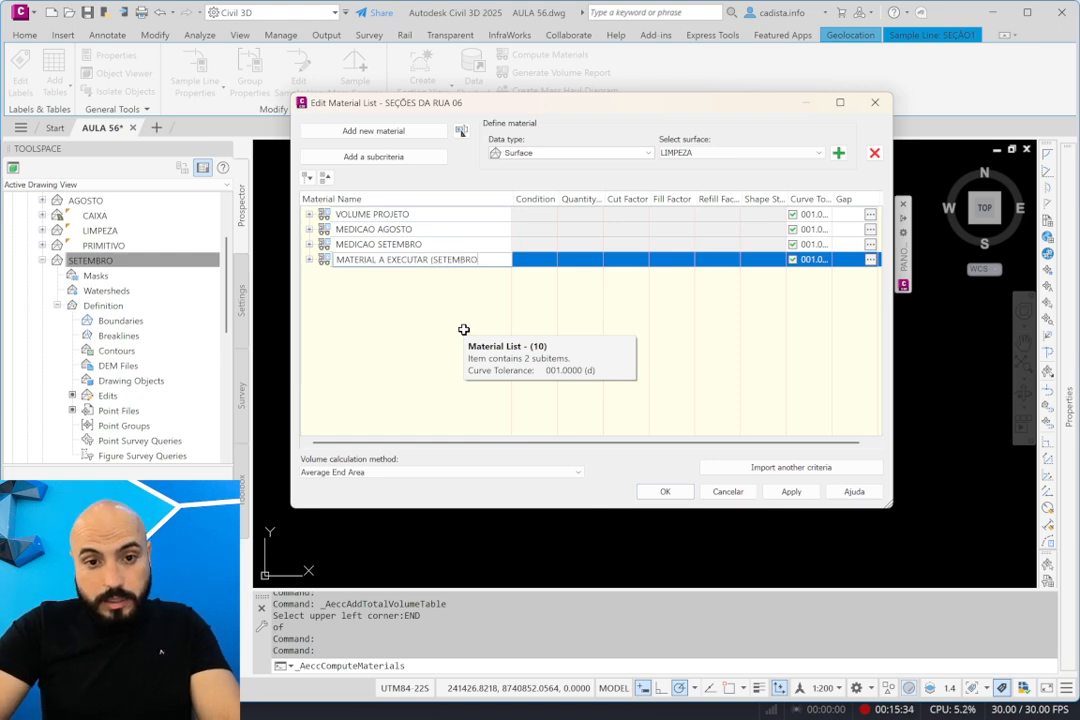
type(")")
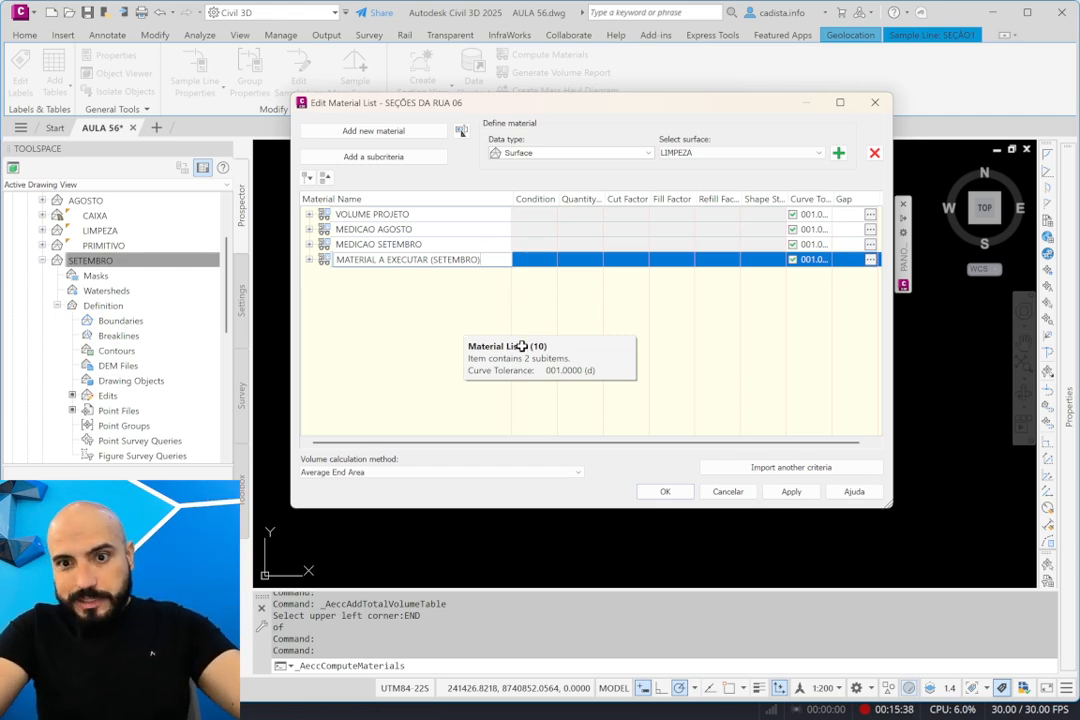
key("Return")
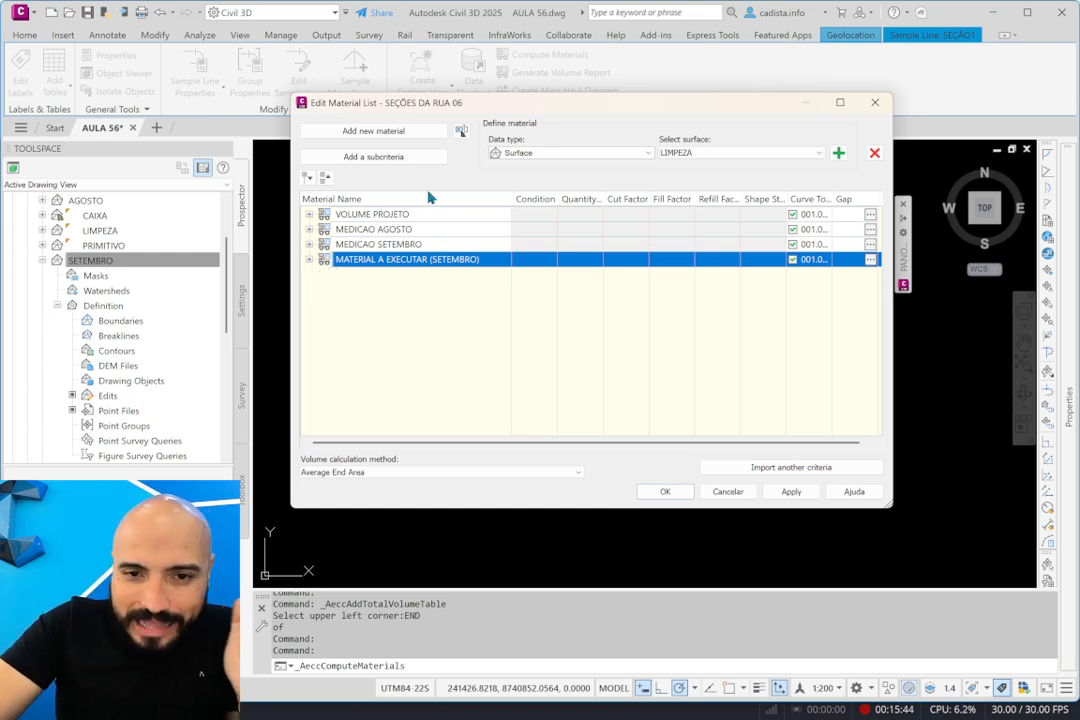
Expand all four material lists and their materials to examine the surfaces and Above/Below conditions each one uses.
left_click(840, 102)
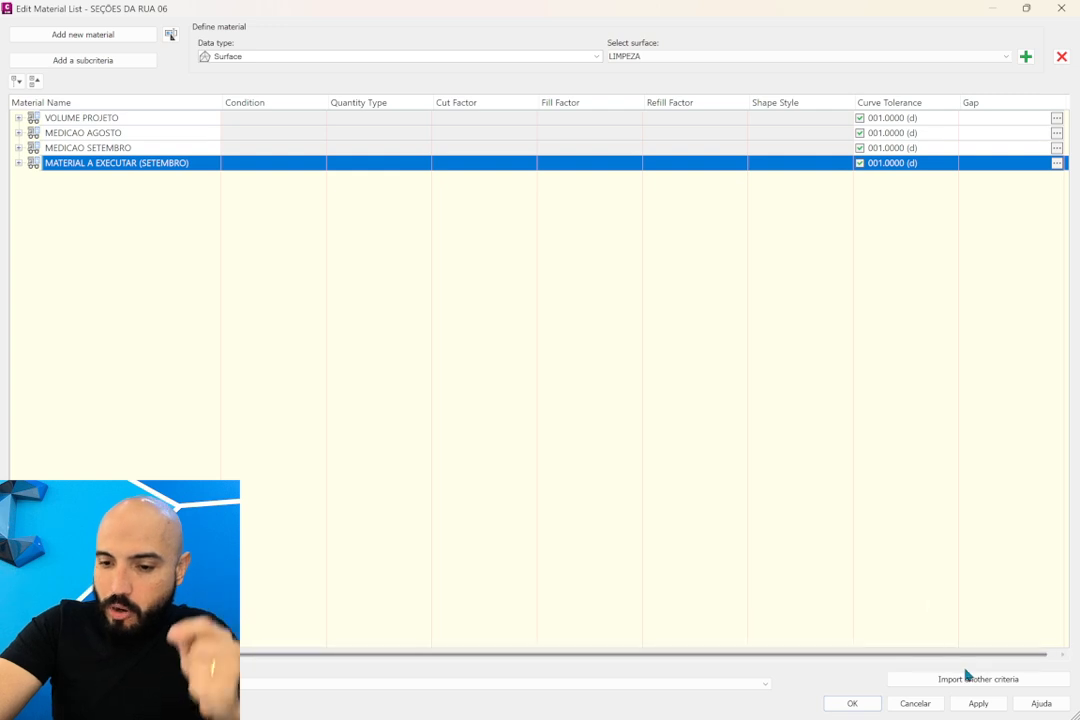
left_click(18, 163)
left_click(33, 192)
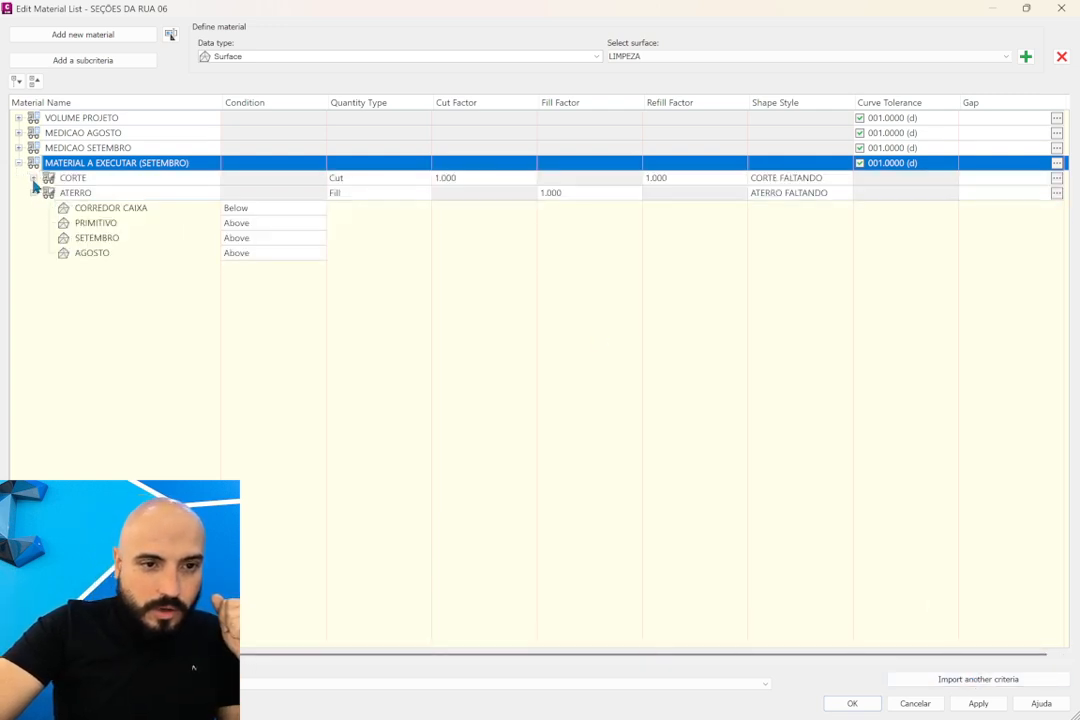
left_click(33, 177)
left_click(18, 147)
left_click(33, 177)
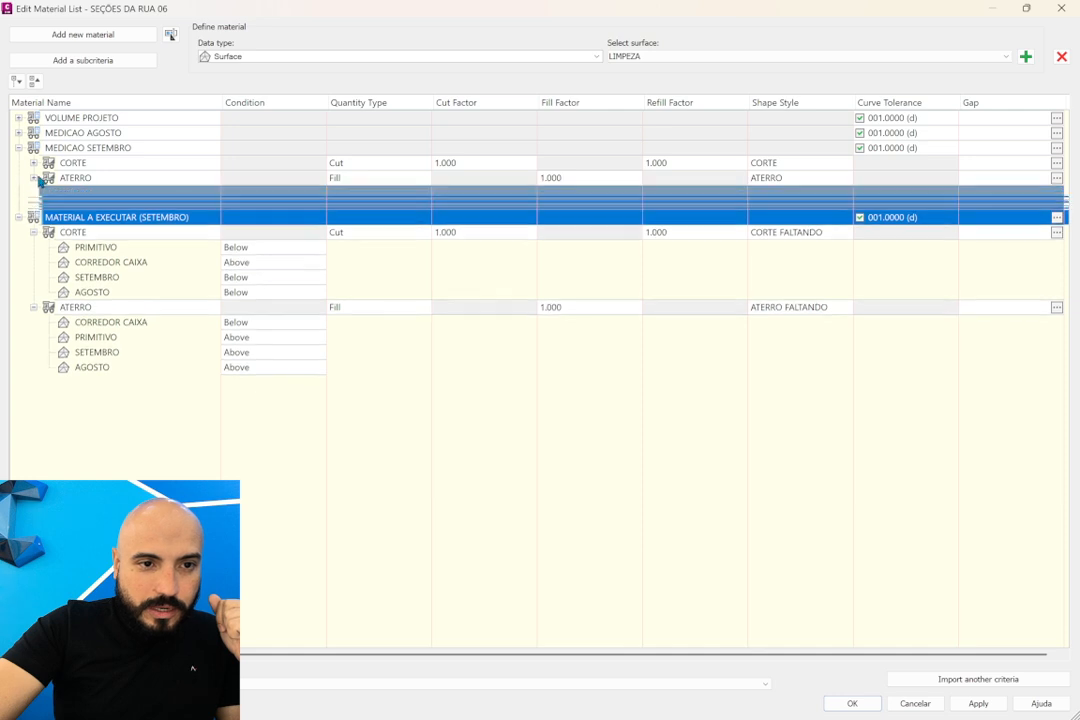
left_click(33, 162)
left_click(18, 132)
left_click(33, 162)
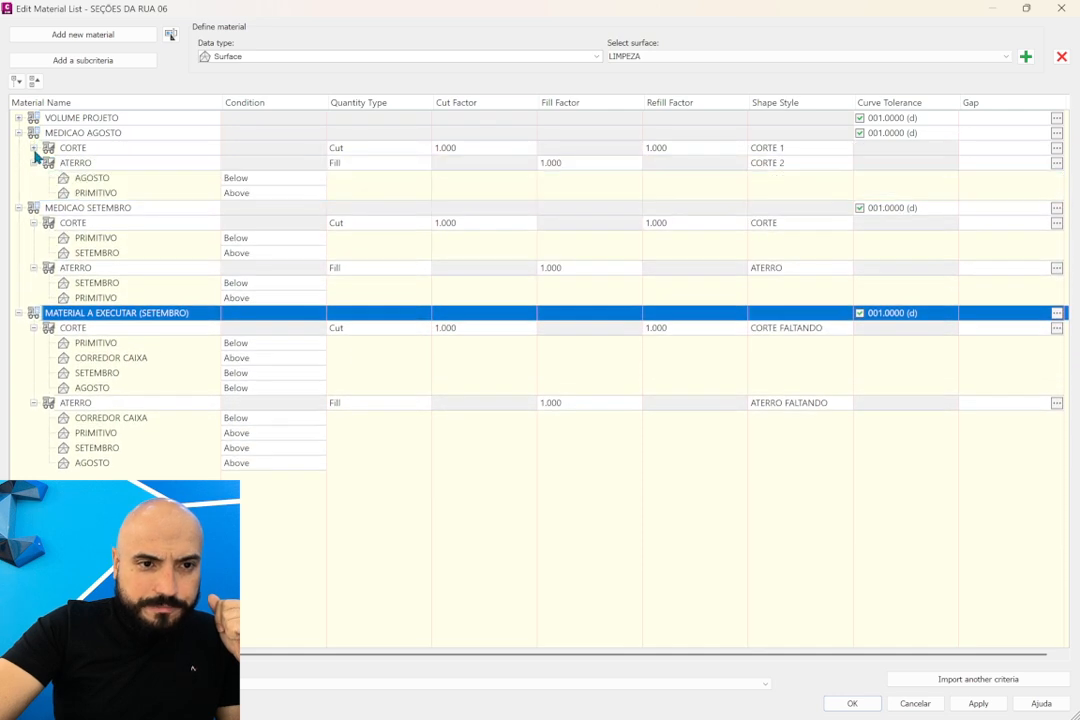
left_click(33, 147)
left_click(18, 117)
left_click(33, 147)
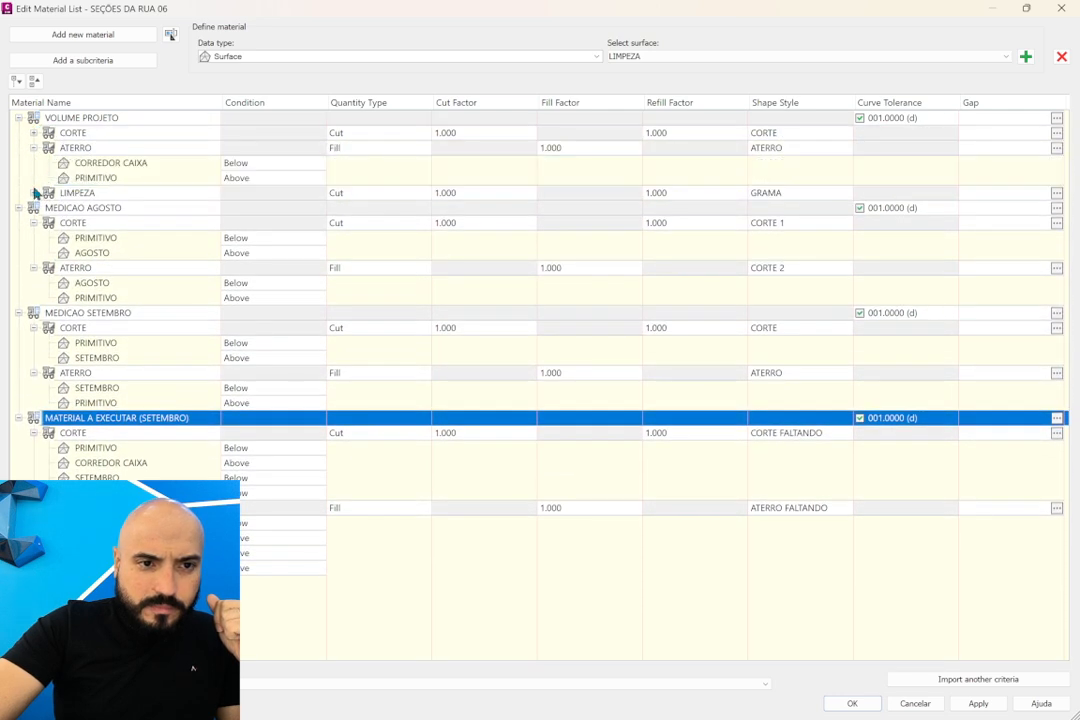
left_click(33, 192)
left_click(33, 132)
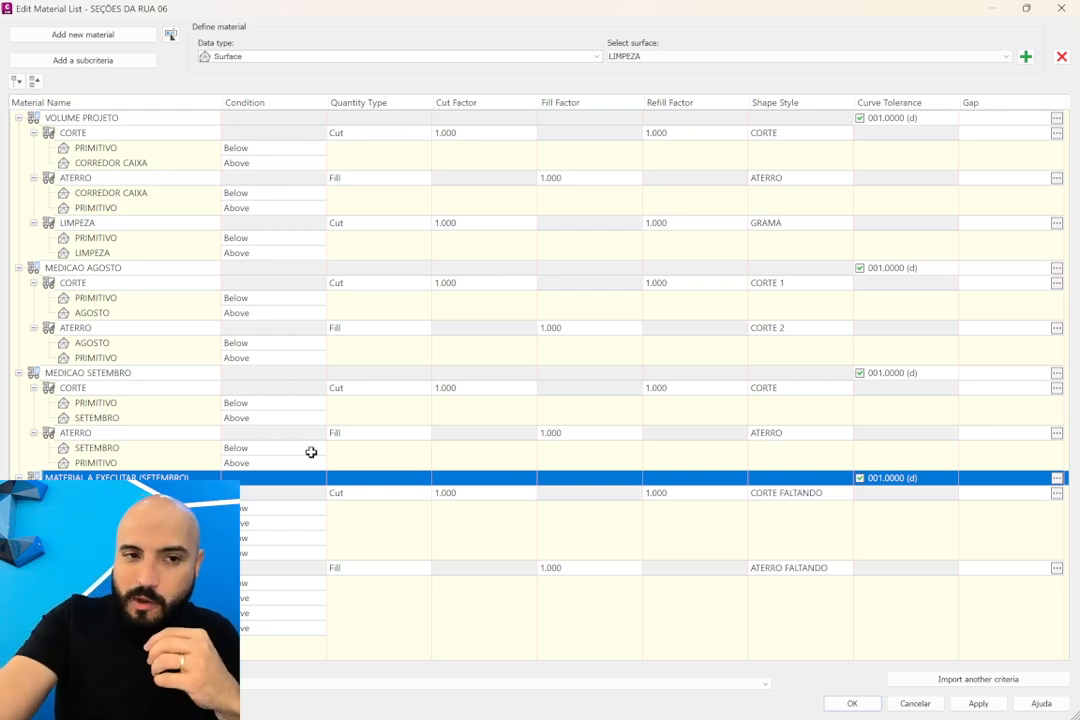
Compare the CORTE surface conditions of VOLUME PROJETO and MATERIAL A EXECUTAR (SETEMBRO), and accept the edited material lists.
left_click(136, 132)
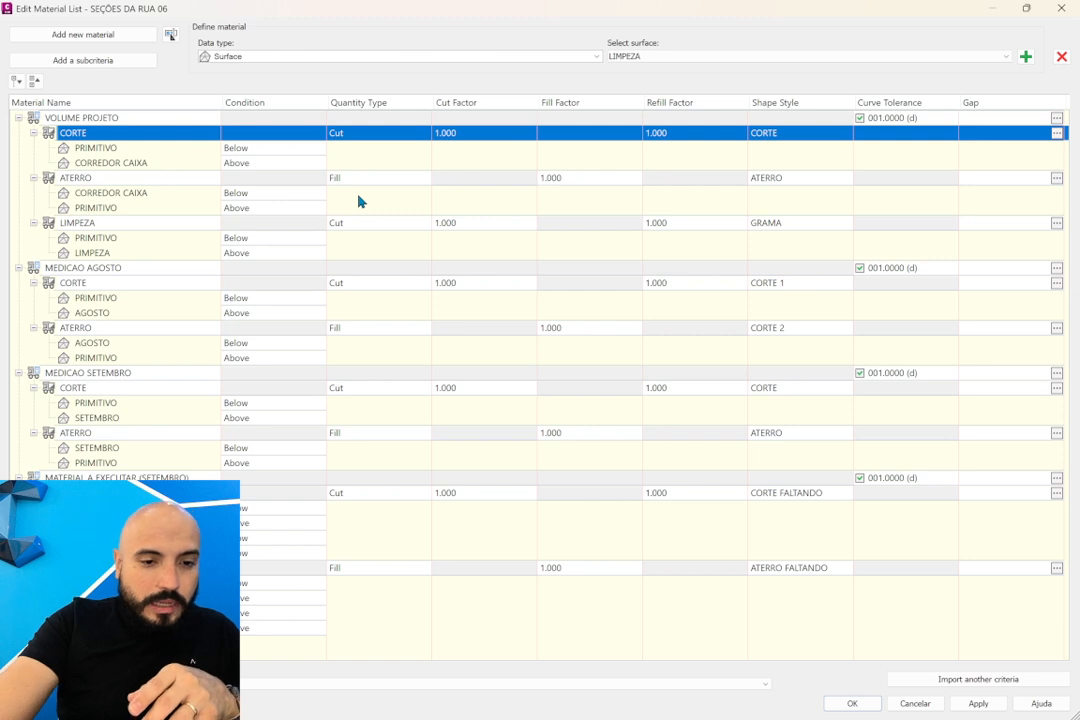
left_click(280, 478)
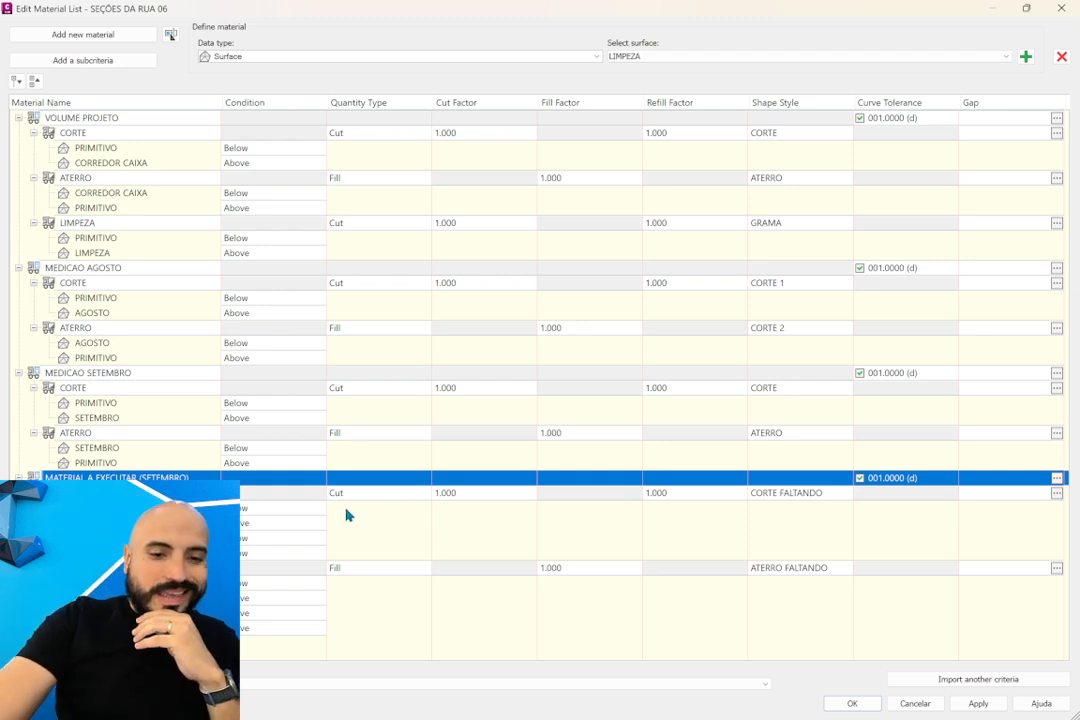
left_click(339, 510)
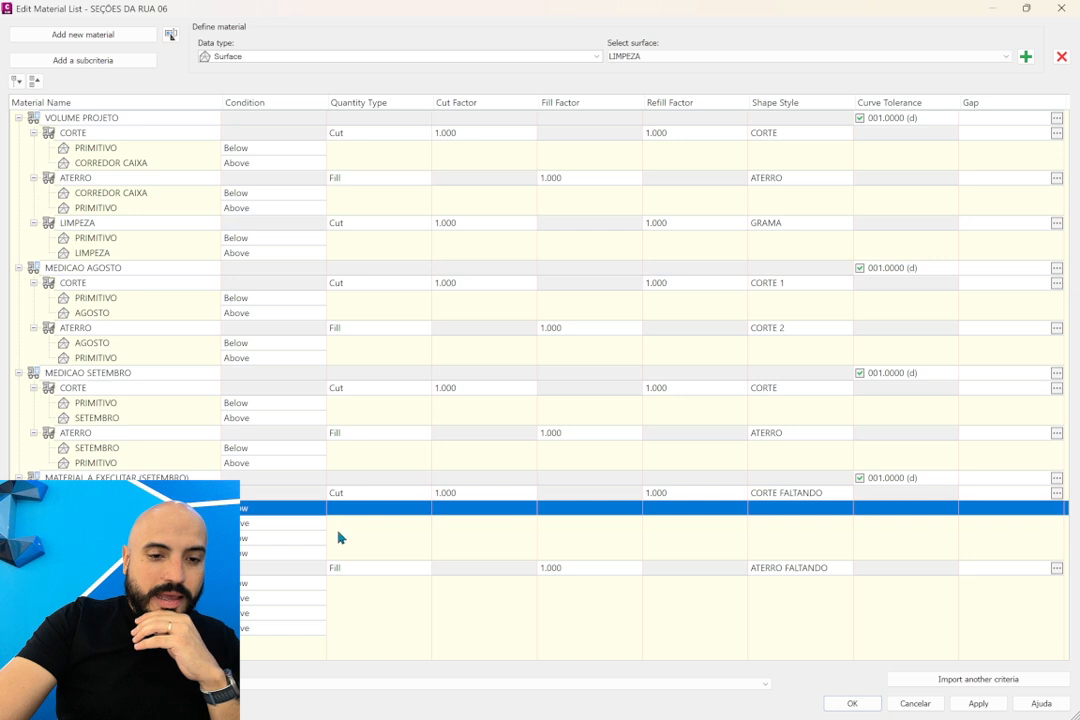
left_click(340, 537)
left_click(347, 512)
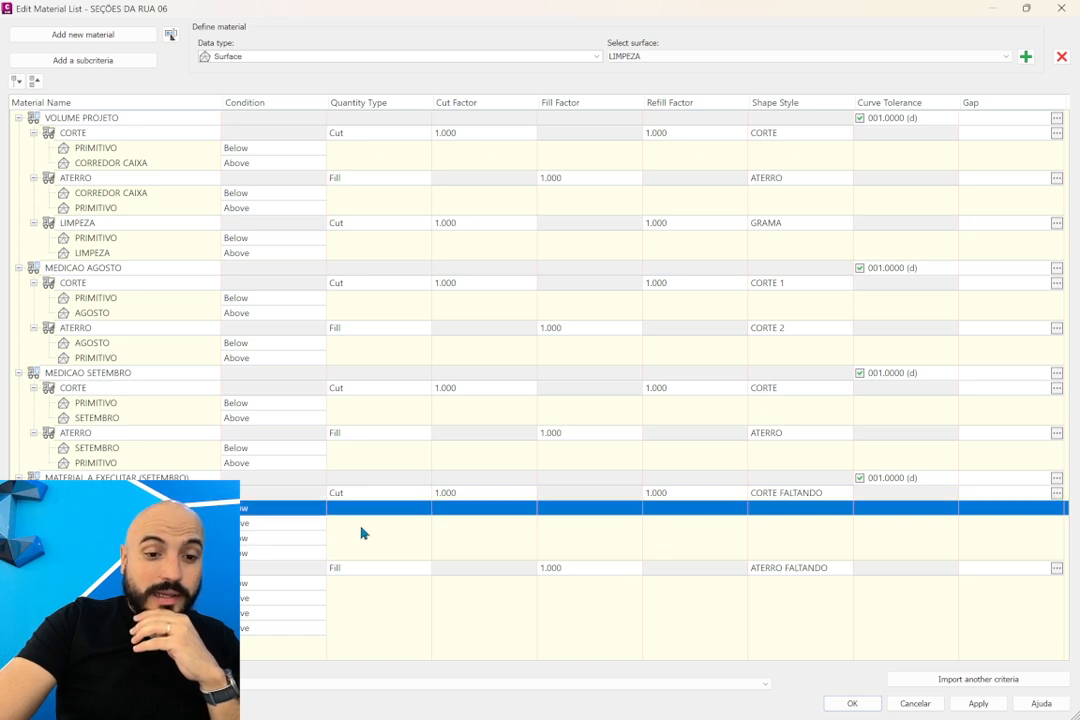
left_click(362, 528)
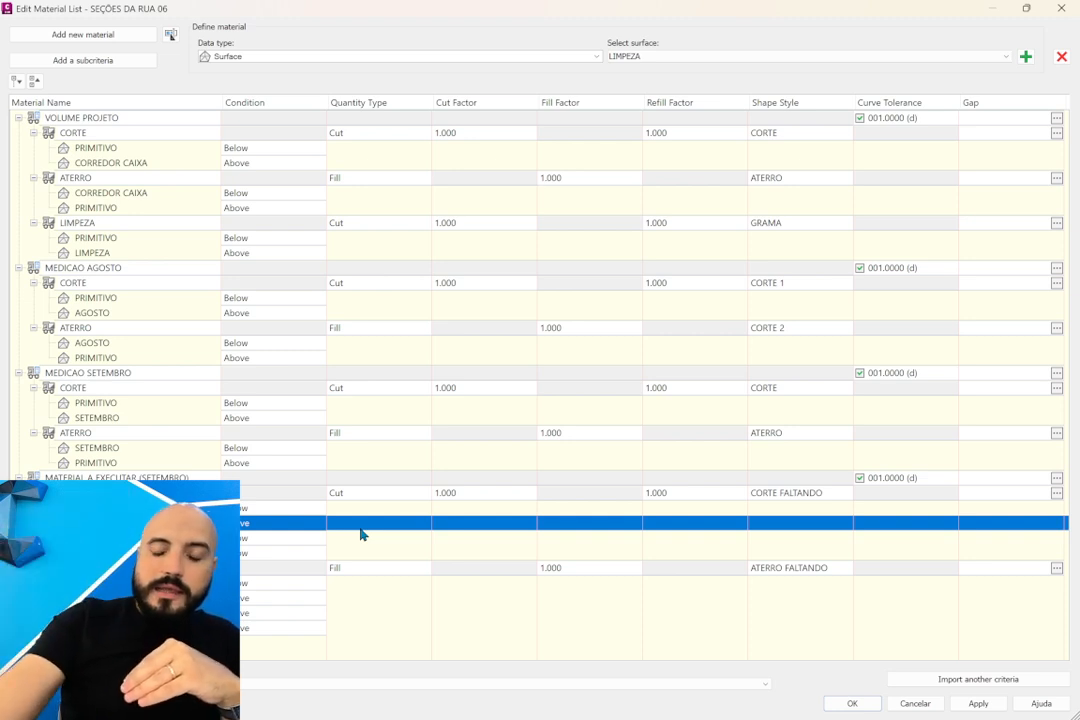
left_click(852, 704)
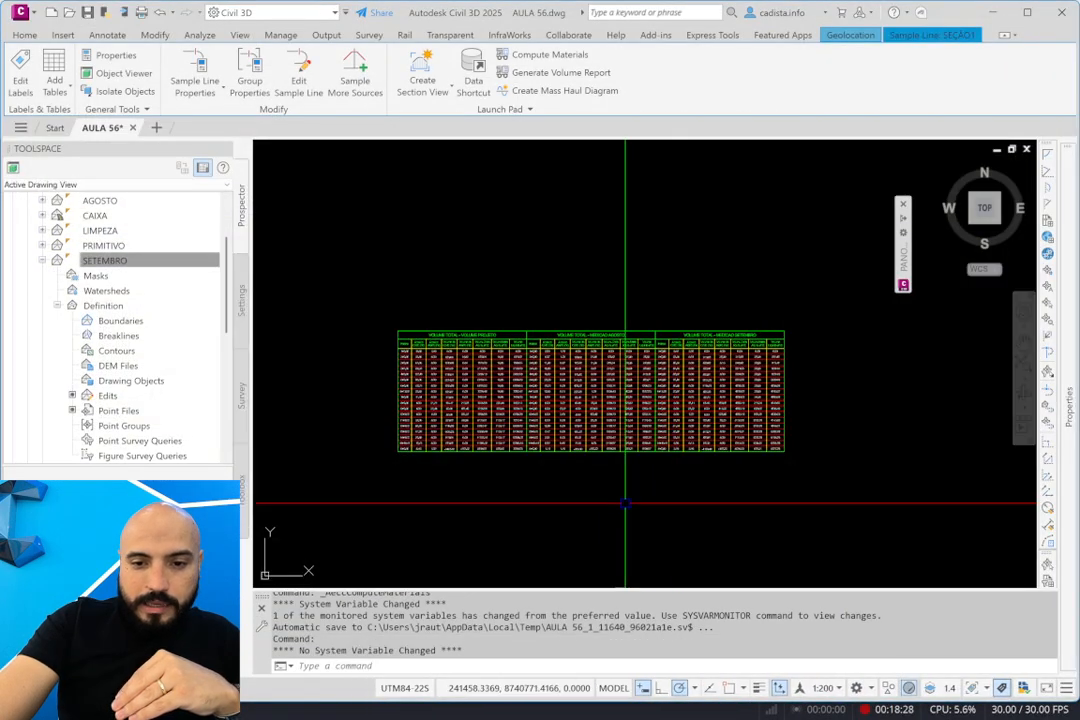
left_click(54, 80)
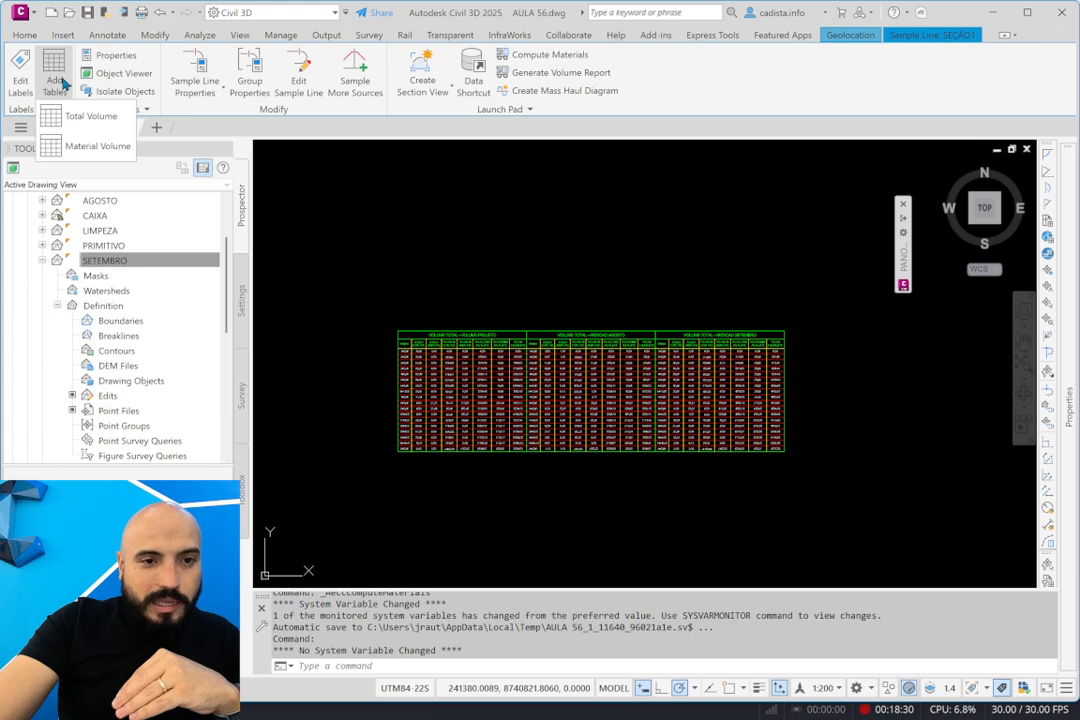
left_click(97, 146)
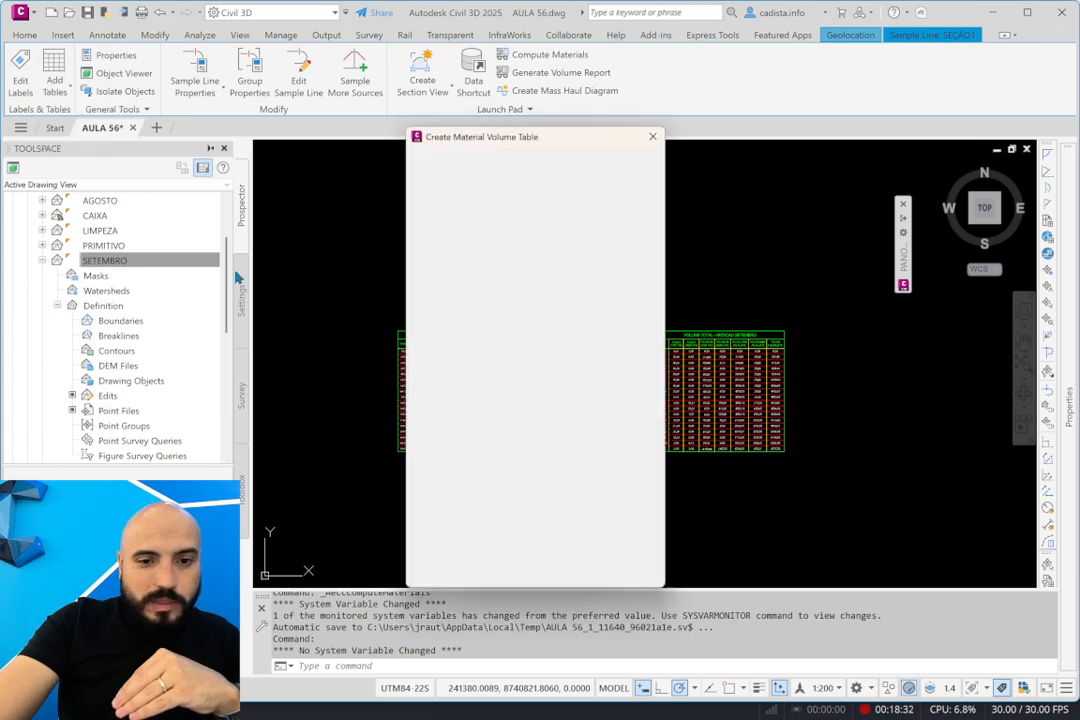
left_click(494, 338)
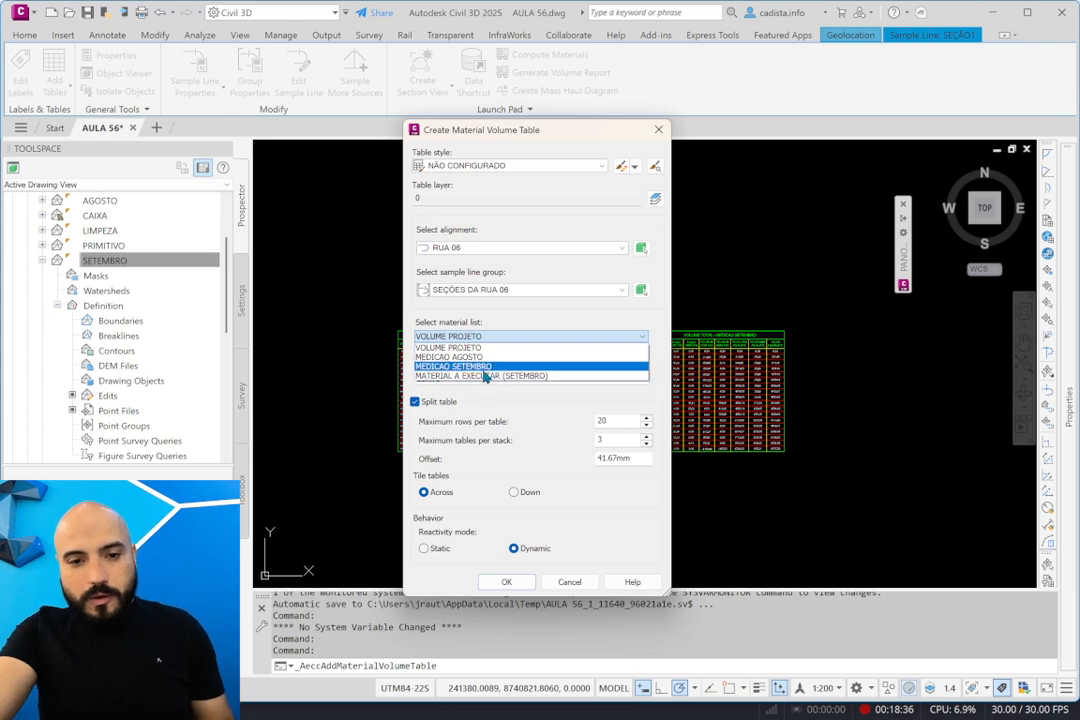
left_click(481, 377)
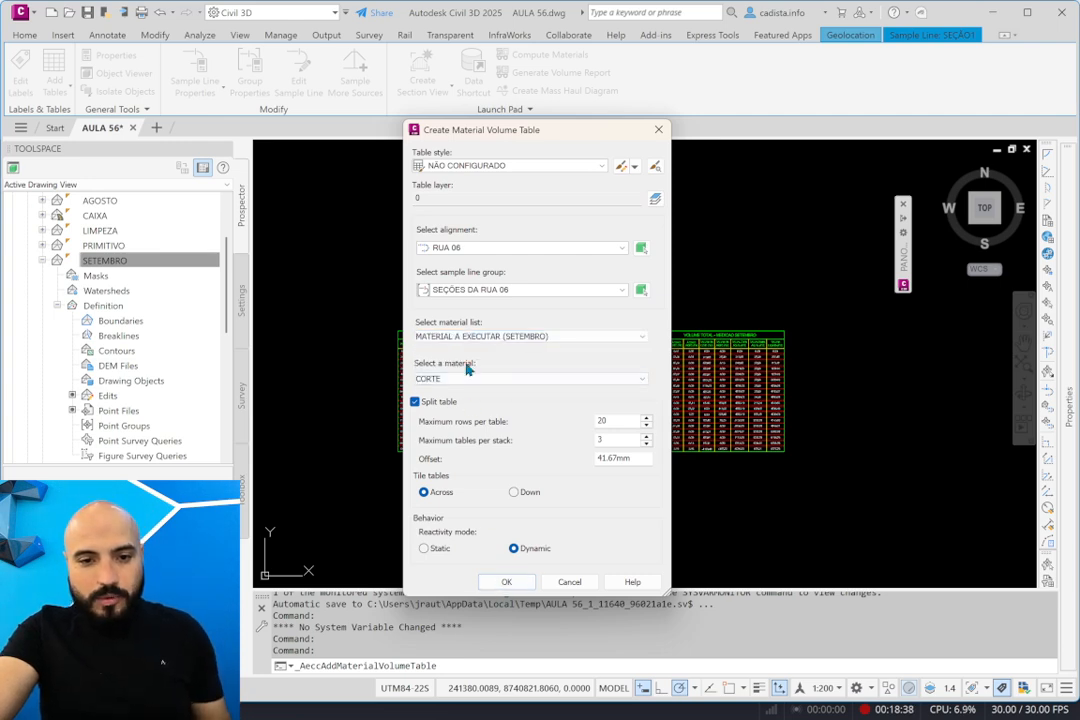
key("Escape")
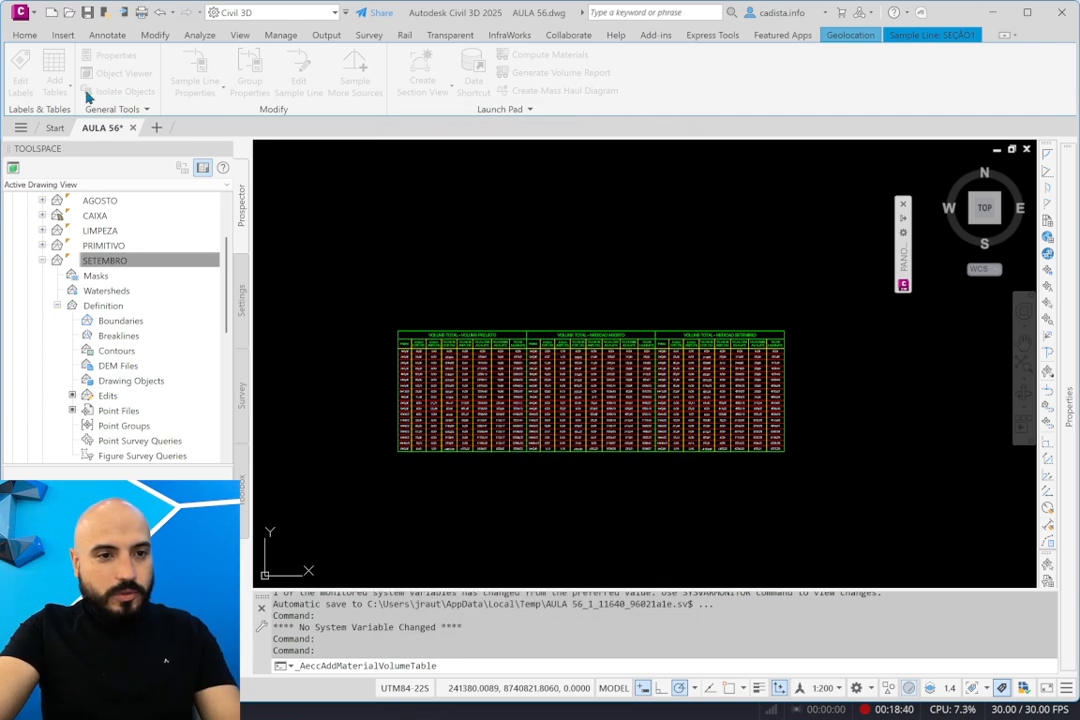
Insert a Total Volume table for the MATERIAL A EXECUTAR (SETEMBRO) material list, snapped to the upper-right endpoint of the MEDICAO SETEMBRO table.
left_click(64, 88)
left_click(90, 116)
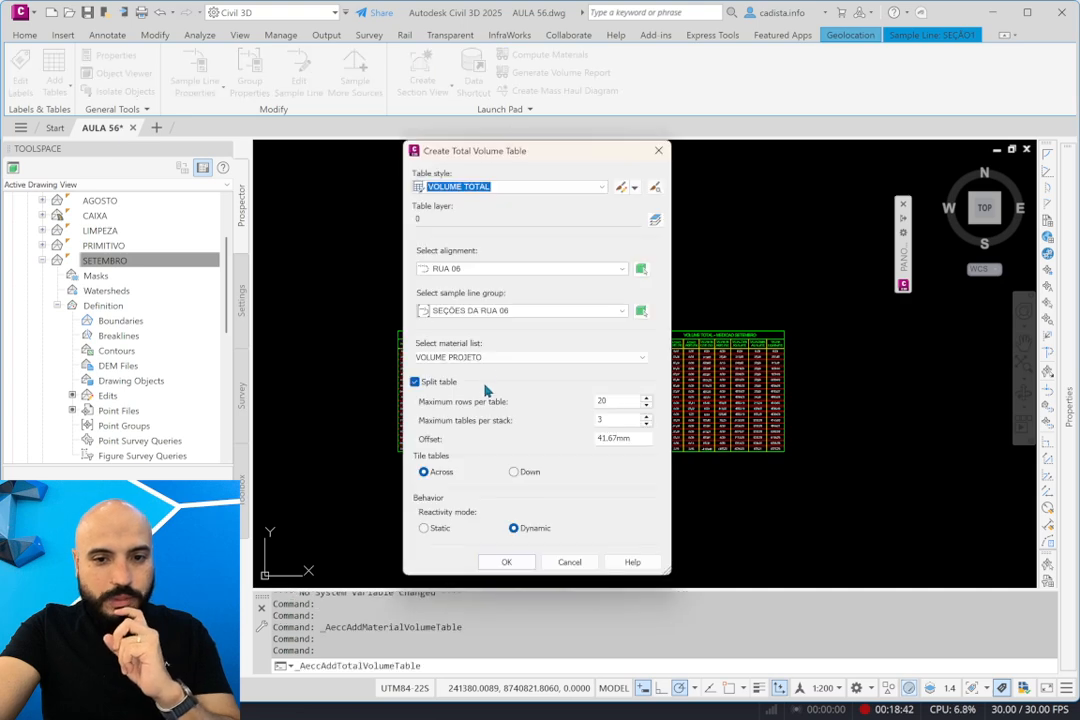
left_click(489, 357)
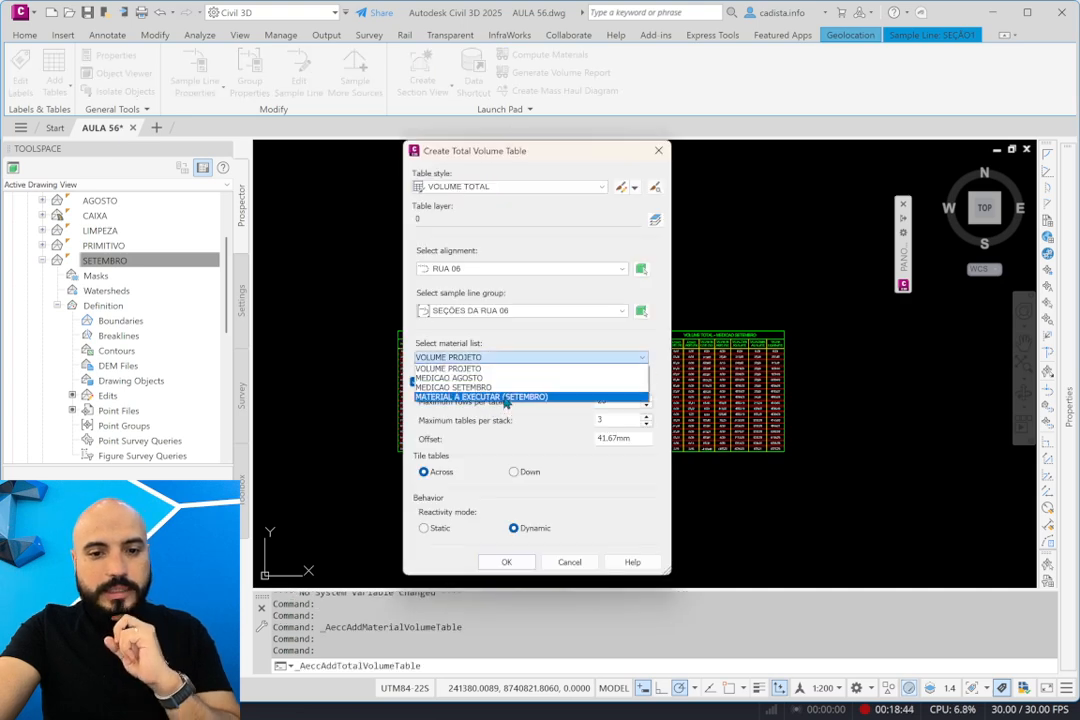
left_click(485, 400)
left_click(500, 563)
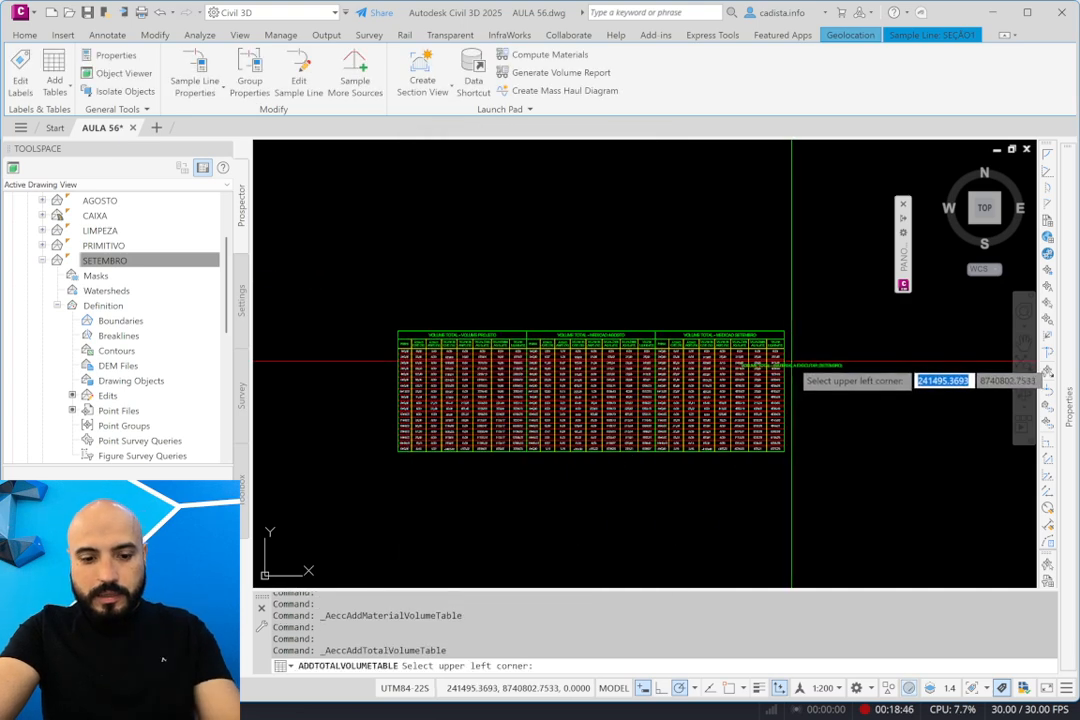
type("END")
key("Return")
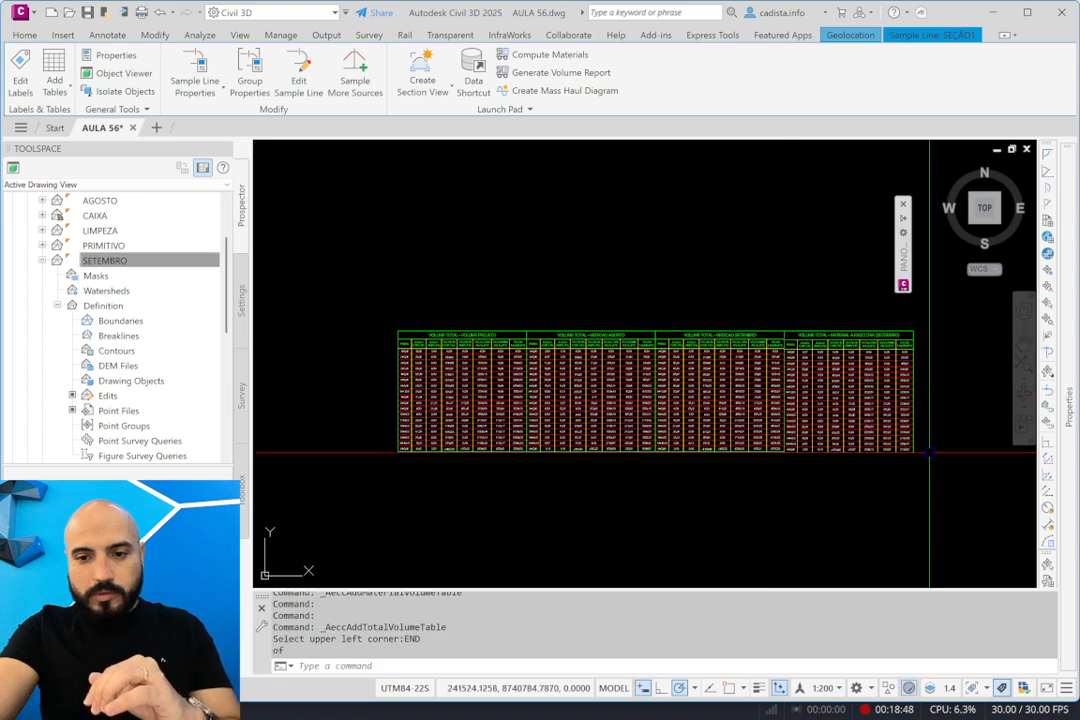
scroll(922, 455, "up", 5)
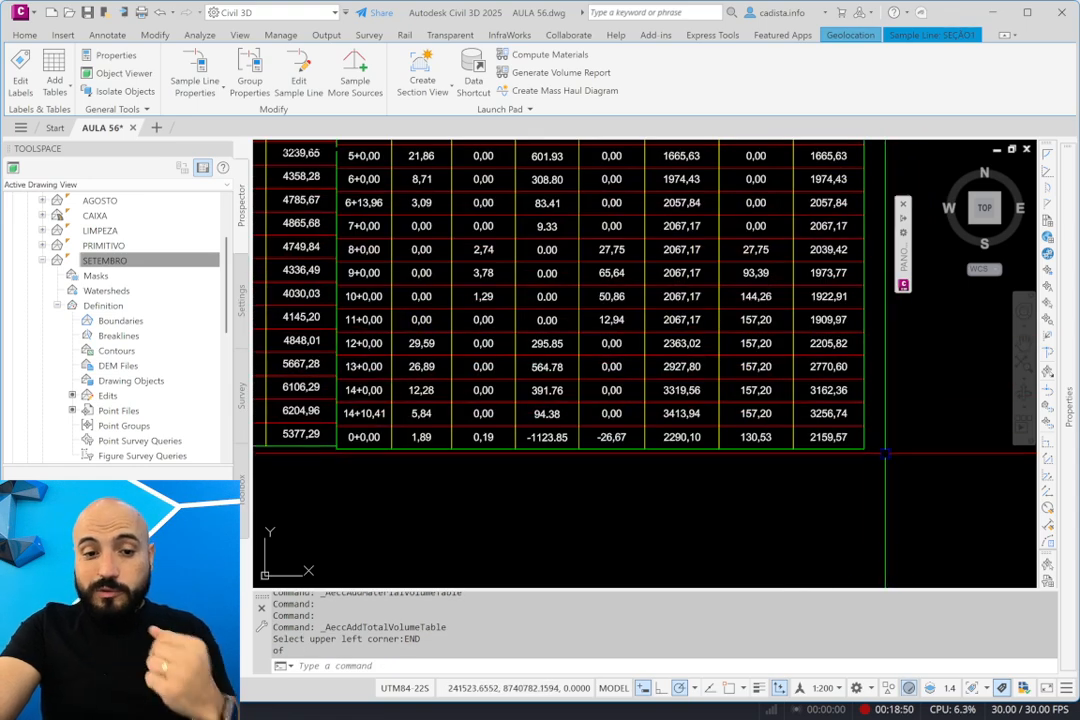
scroll(876, 455, "down", 2)
scroll(876, 458, "down", 2)
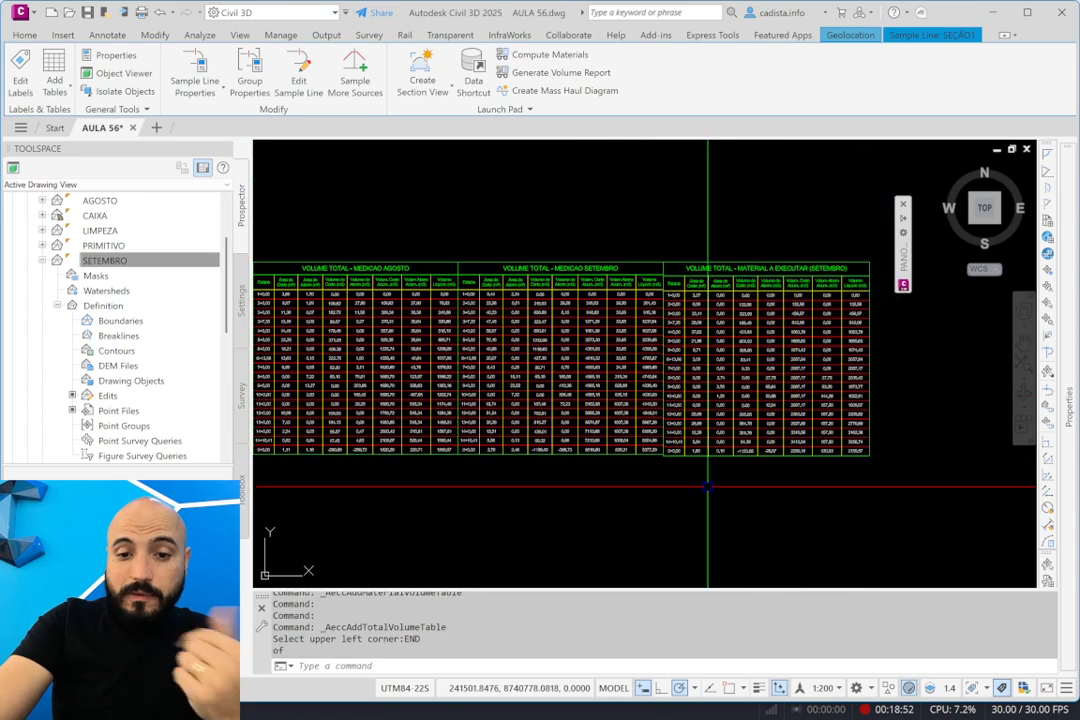
scroll(585, 465, "down", 4)
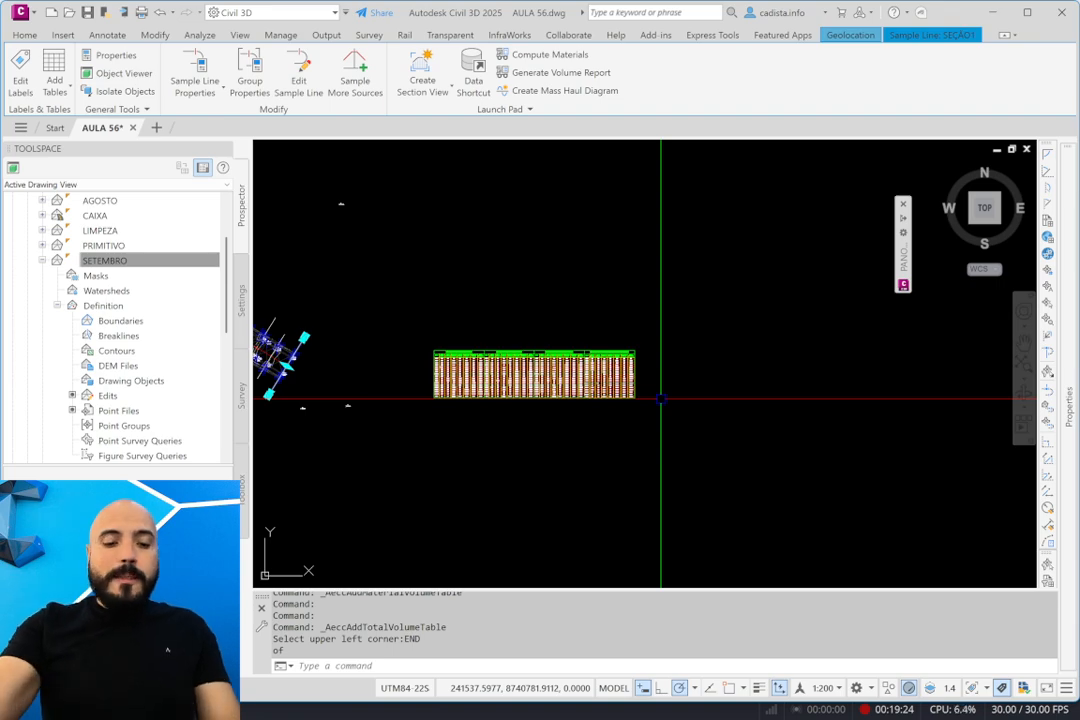
key("alt+Tab")
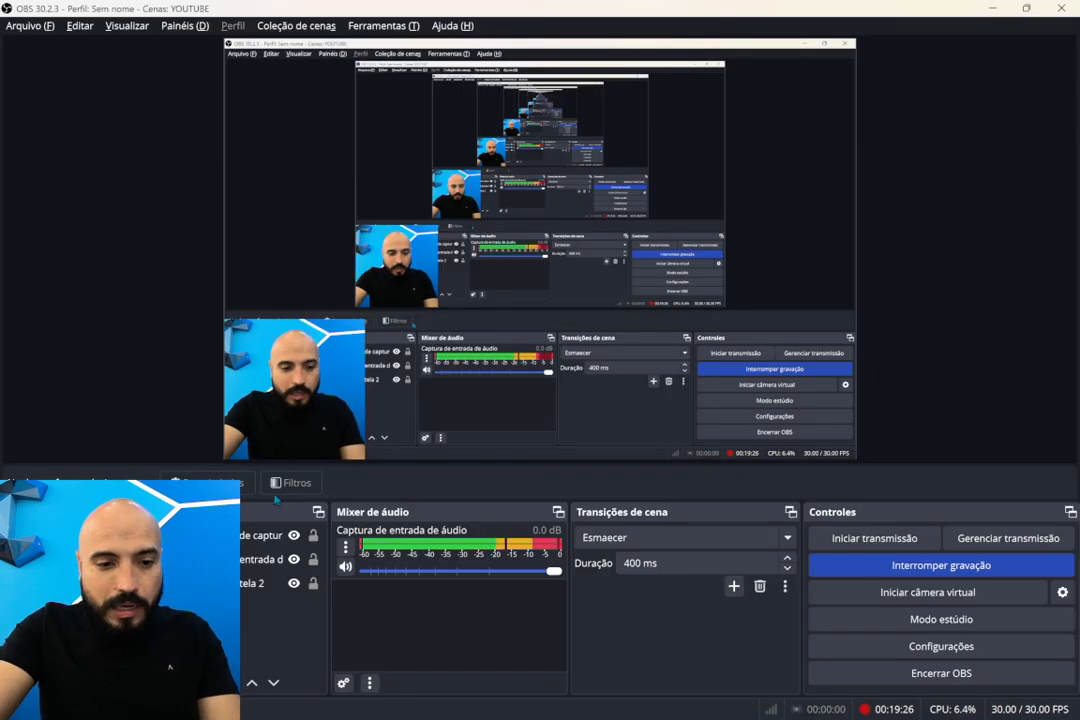